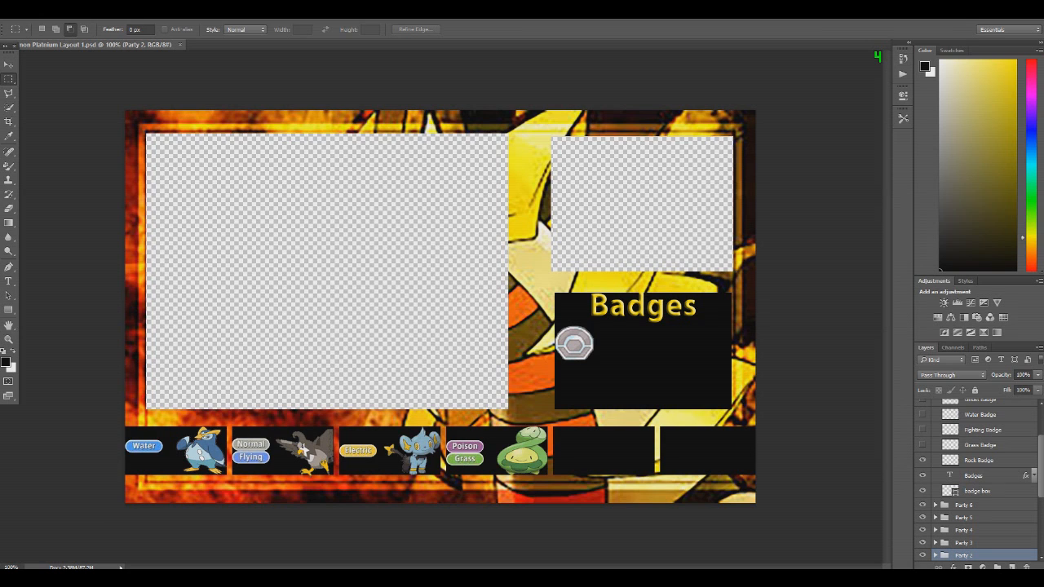
# Step: Switch to the New folder (2) window and open artwork.gif from it in Photoshop
pyautogui.hotkey('alt', 'Tab')
pyautogui.scroll(3, 292, 403)
pyautogui.scroll(-1, 292, 404)
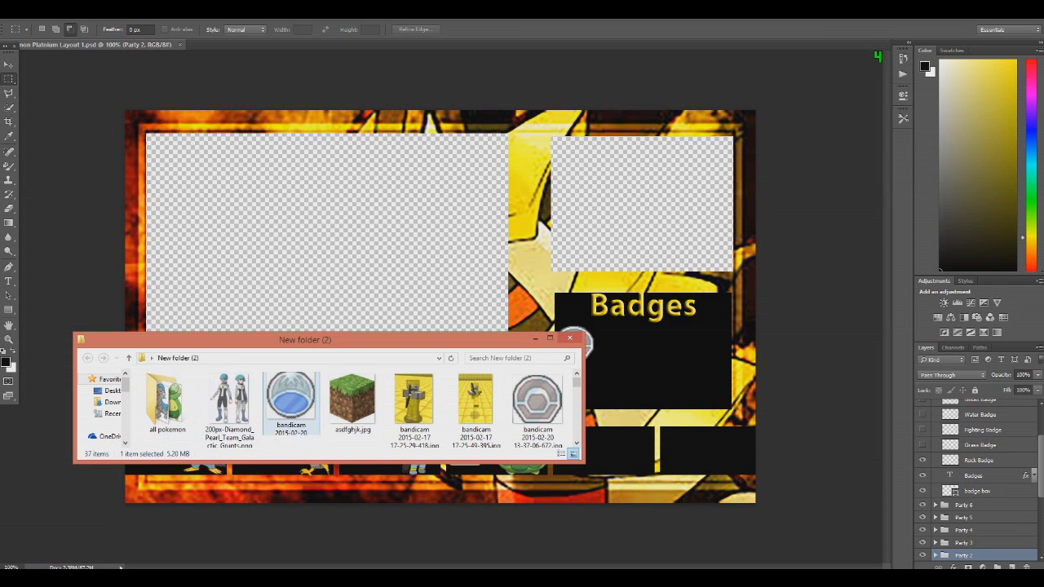
pyautogui.scroll(-3, 292, 403)
pyautogui.scroll(3, 292, 403)
pyautogui.click(291, 403)
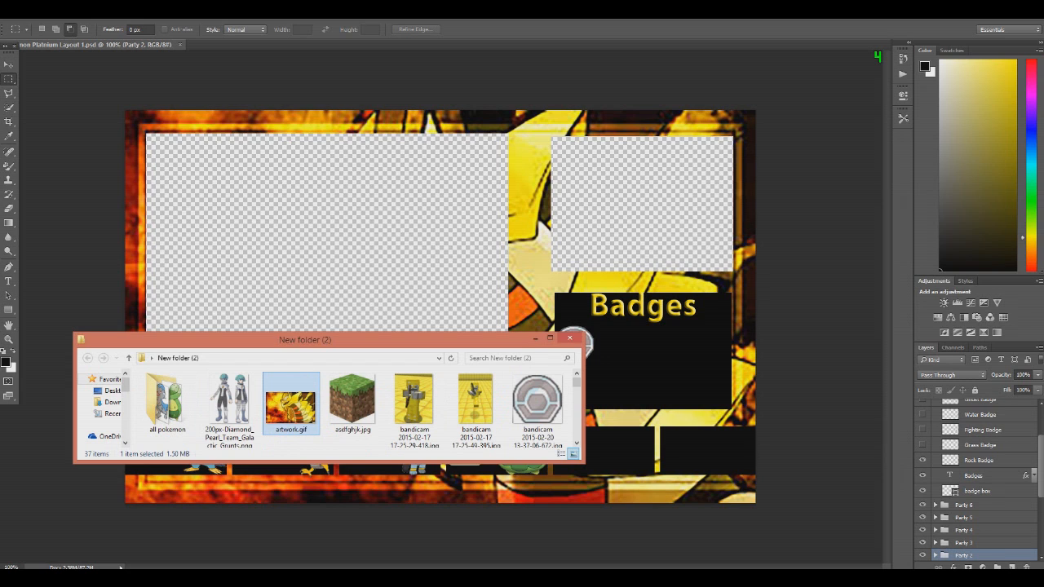
pyautogui.moveTo(292, 404); pyautogui.dragTo(620, 400)
pyautogui.moveTo(574, 342); pyautogui.dragTo(576, 342)
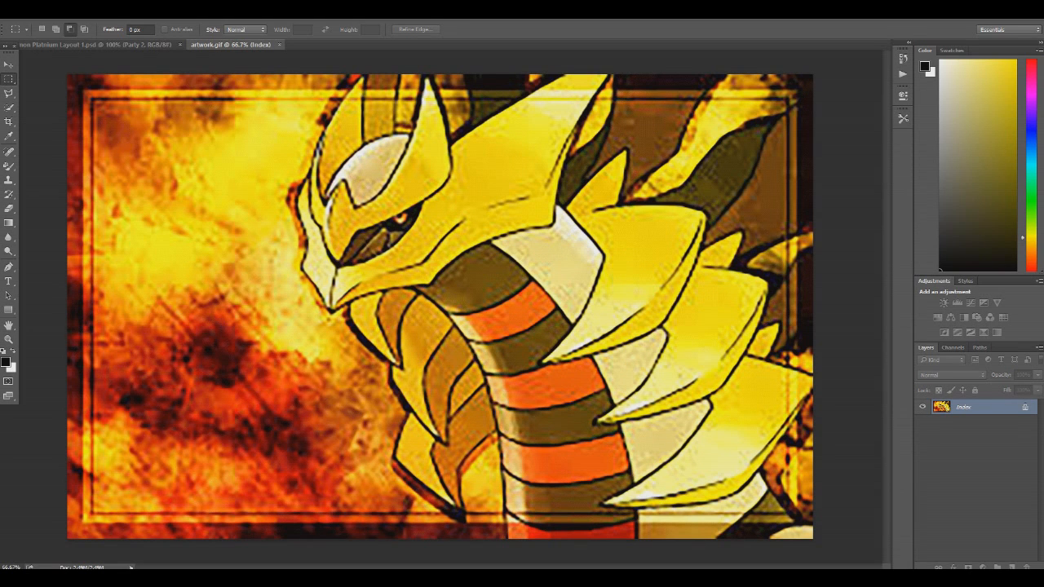
pyautogui.moveTo(95, 99); pyautogui.dragTo(520, 432)
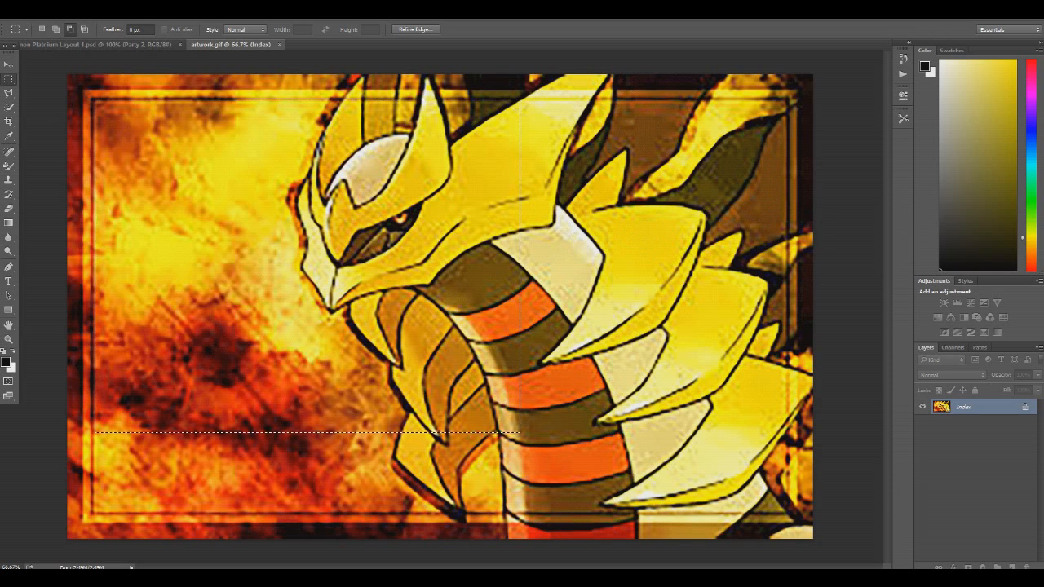
pyautogui.press('v')
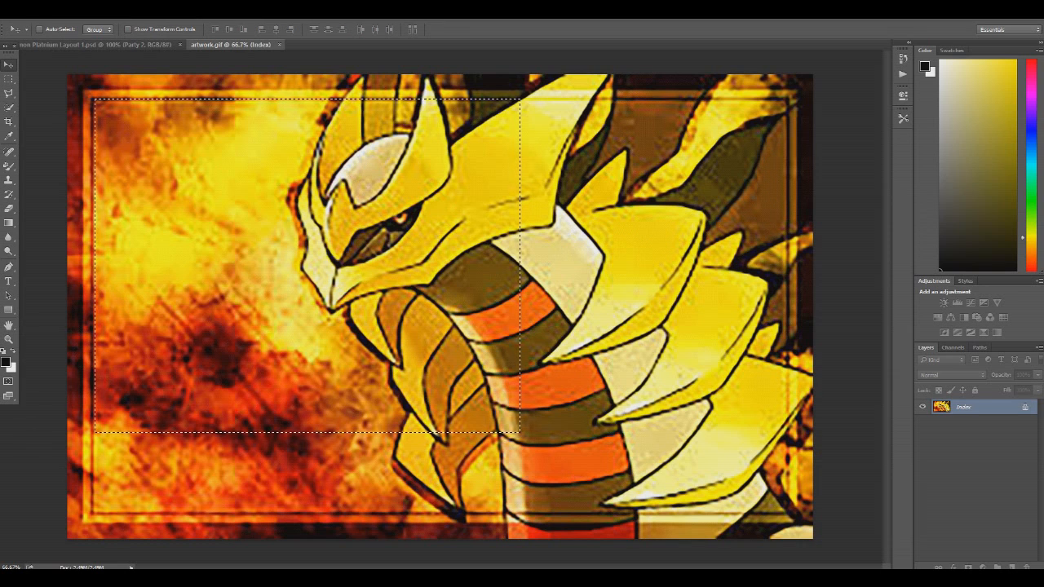
pyautogui.hotkey('ctrl', 'd')
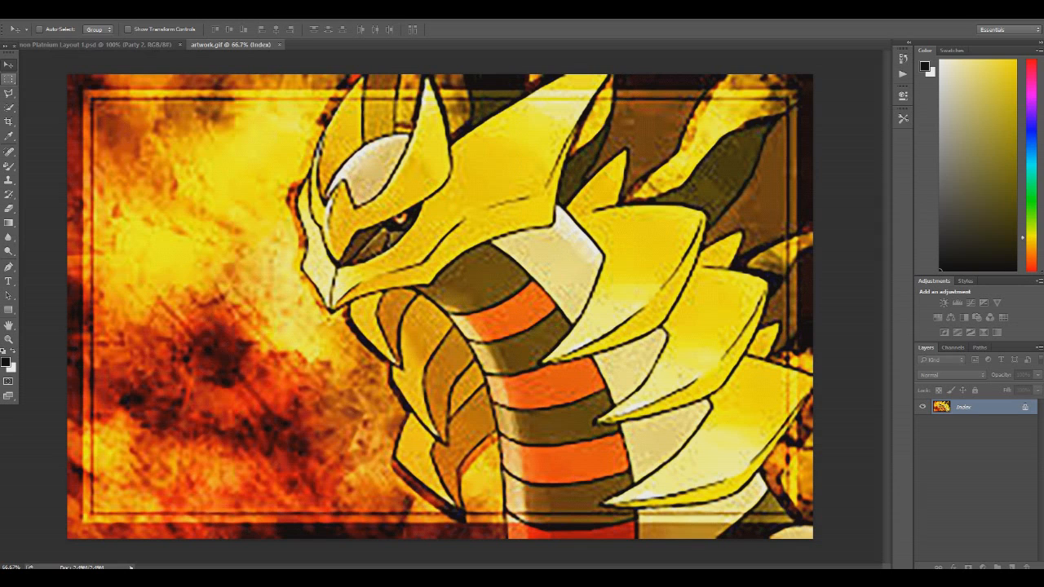
# Step: Select the whole artwork, subtract a large rectangle on its left and a smaller one at its upper right, copy it, and deselect
pyautogui.click(8, 80)
pyautogui.click(42, 29)
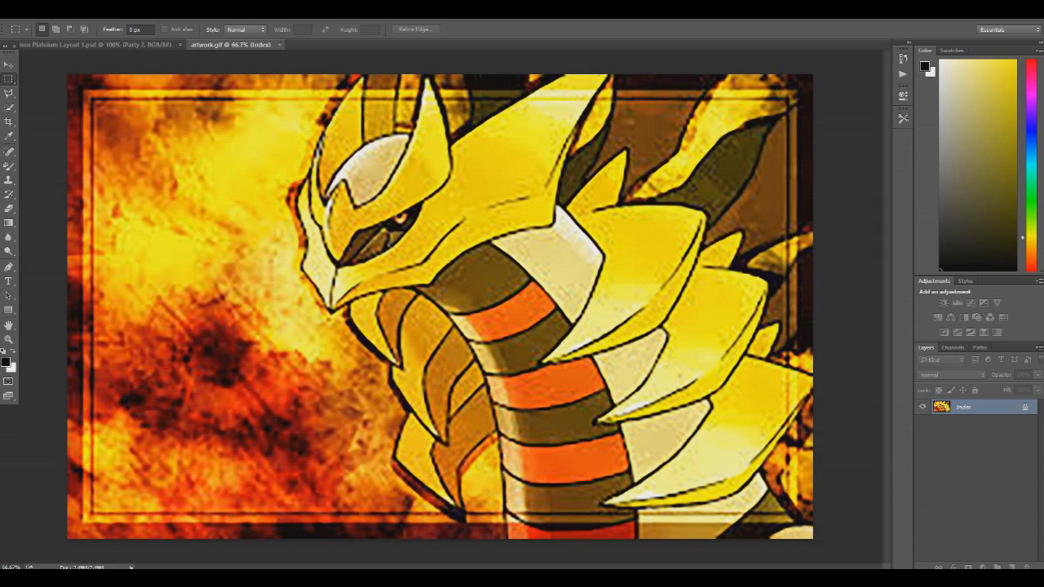
pyautogui.moveTo(67, 74); pyautogui.dragTo(855, 553)
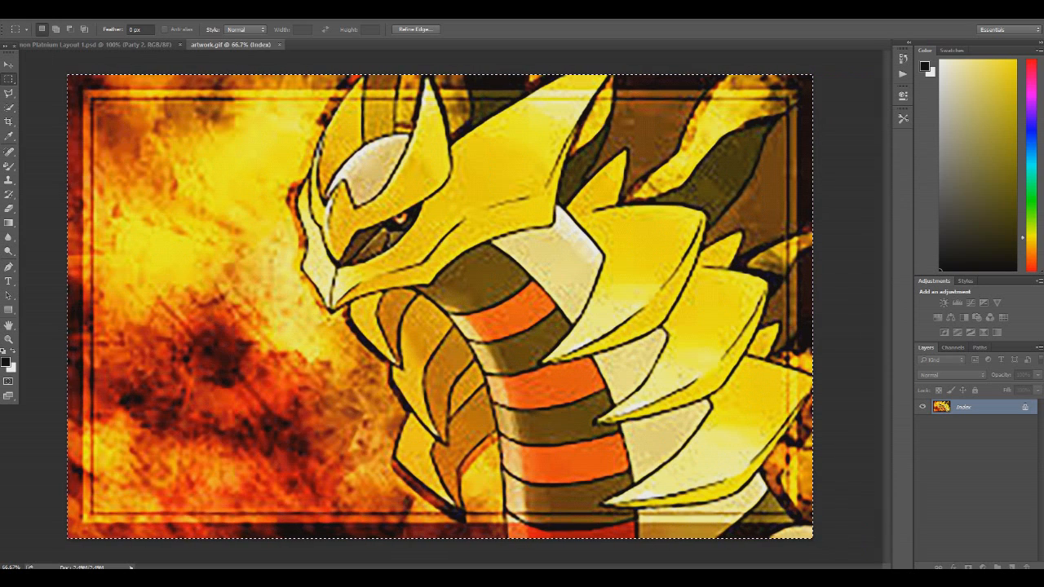
pyautogui.click(70, 29)
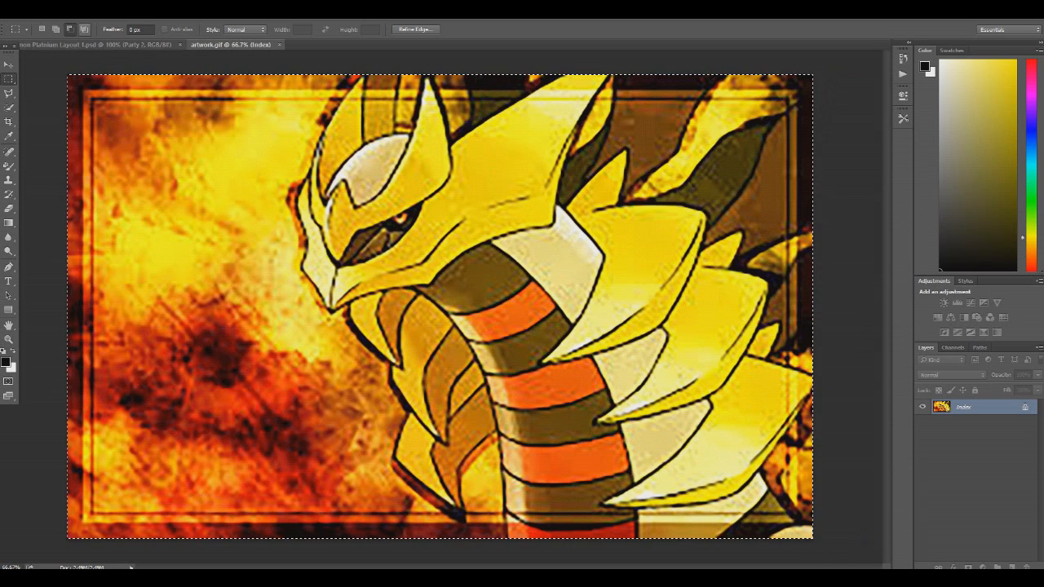
pyautogui.moveTo(92, 99); pyautogui.dragTo(488, 434)
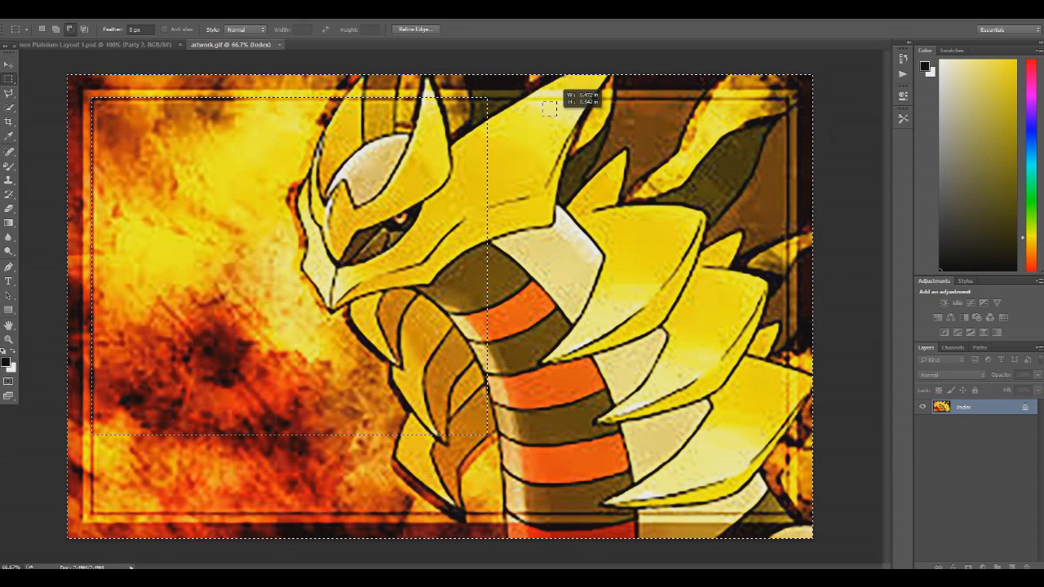
pyautogui.moveTo(557, 114); pyautogui.dragTo(775, 223)
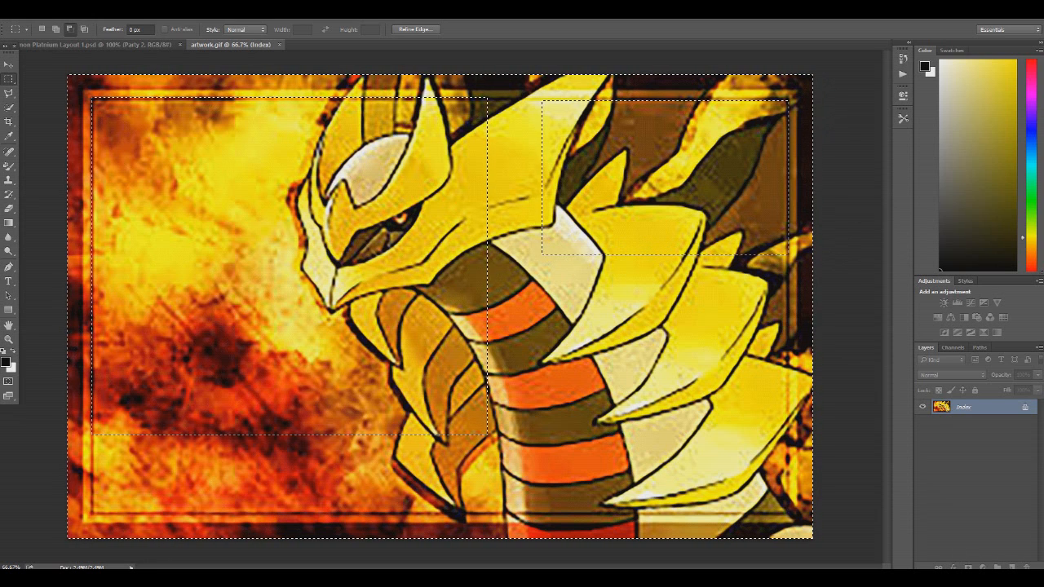
pyautogui.hotkey('ctrl', 'c')
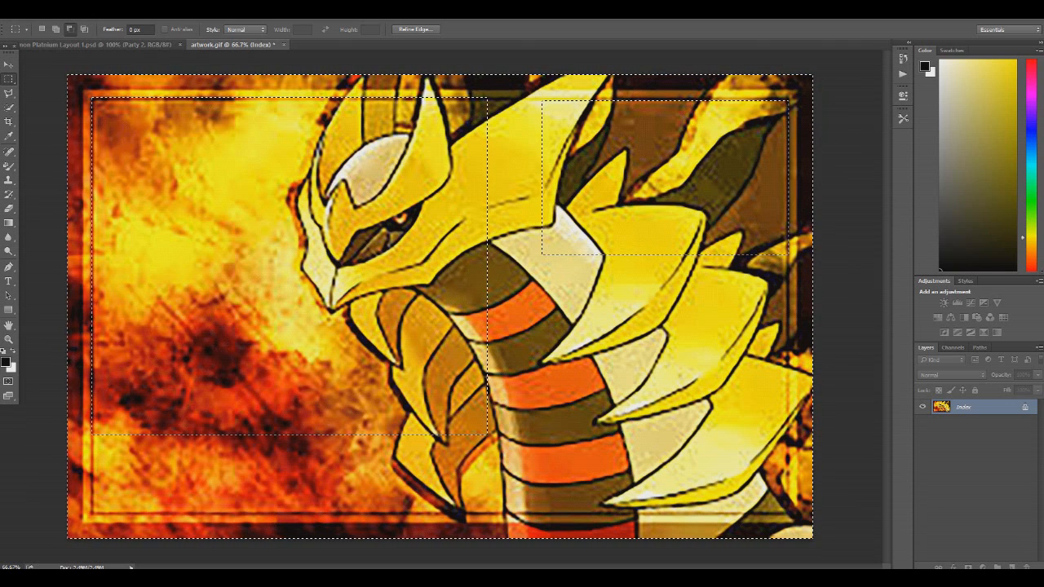
pyautogui.press('v')
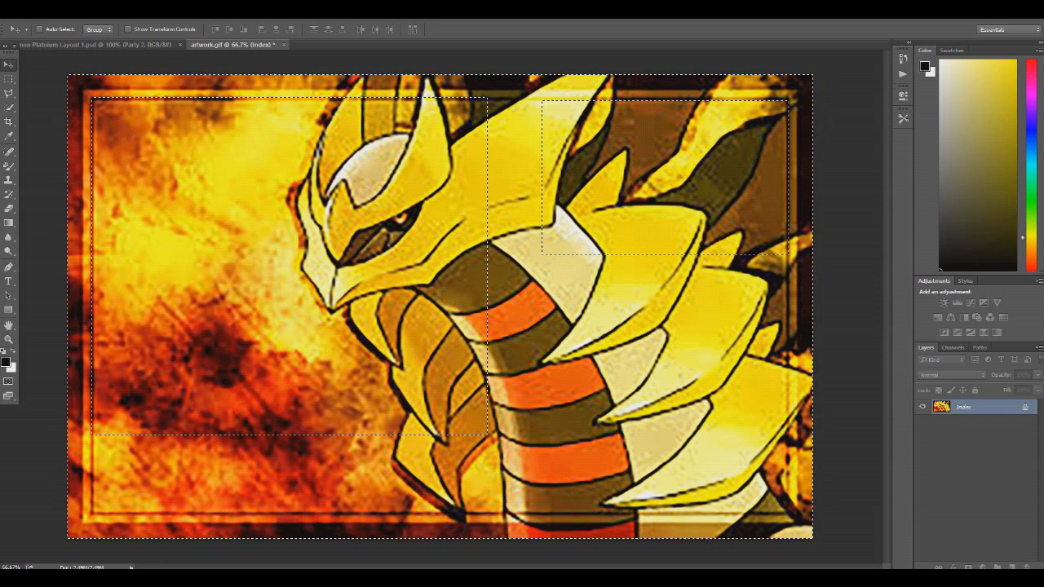
pyautogui.hotkey('ctrl', 'd')
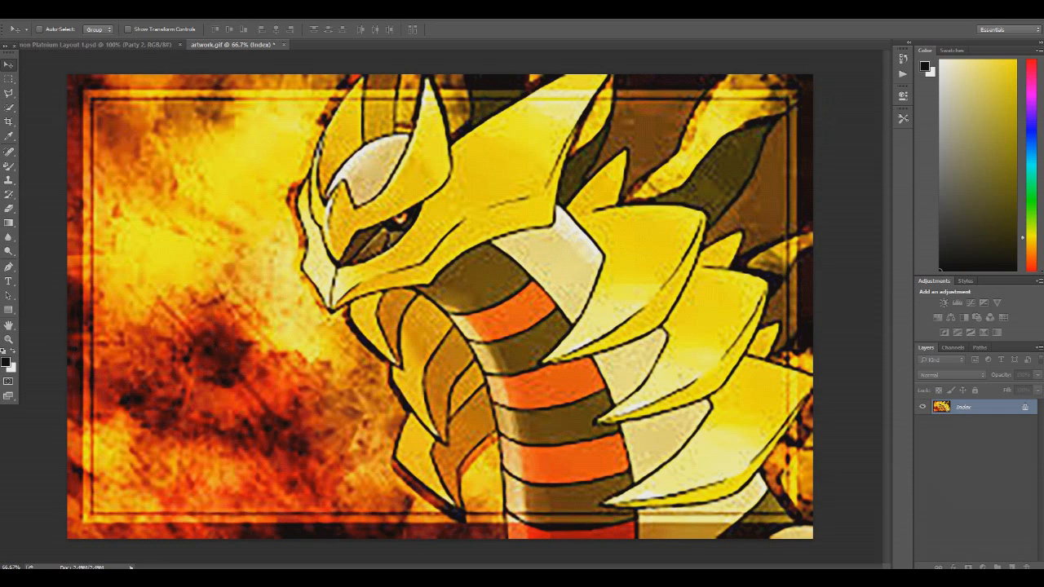
# Step: Draw two black rectangles inside the artwork's frame, a large one at the upper left and a smaller one at the upper right
pyautogui.click(8, 309)
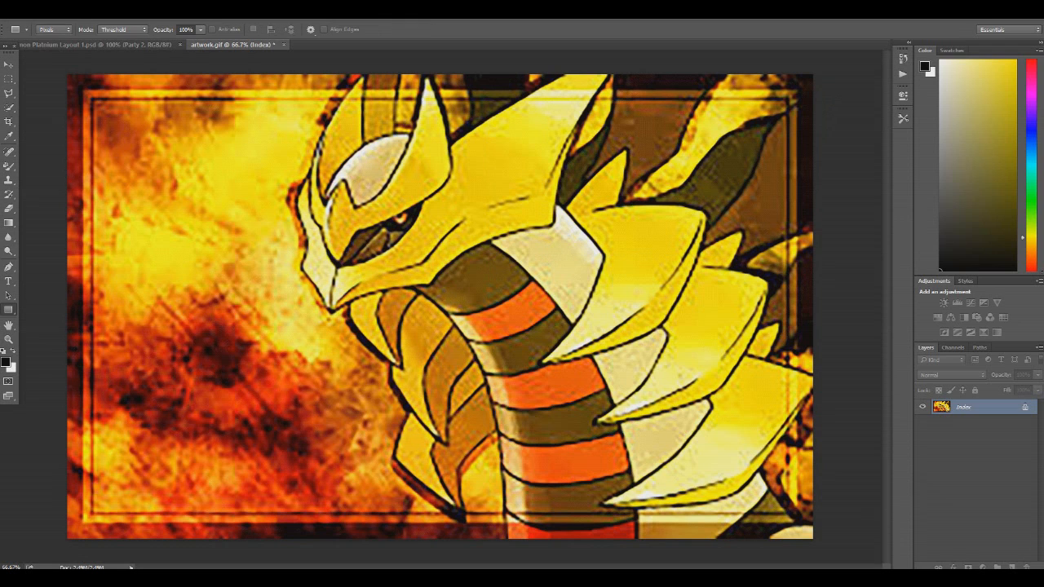
pyautogui.moveTo(93, 100); pyautogui.dragTo(451, 414)
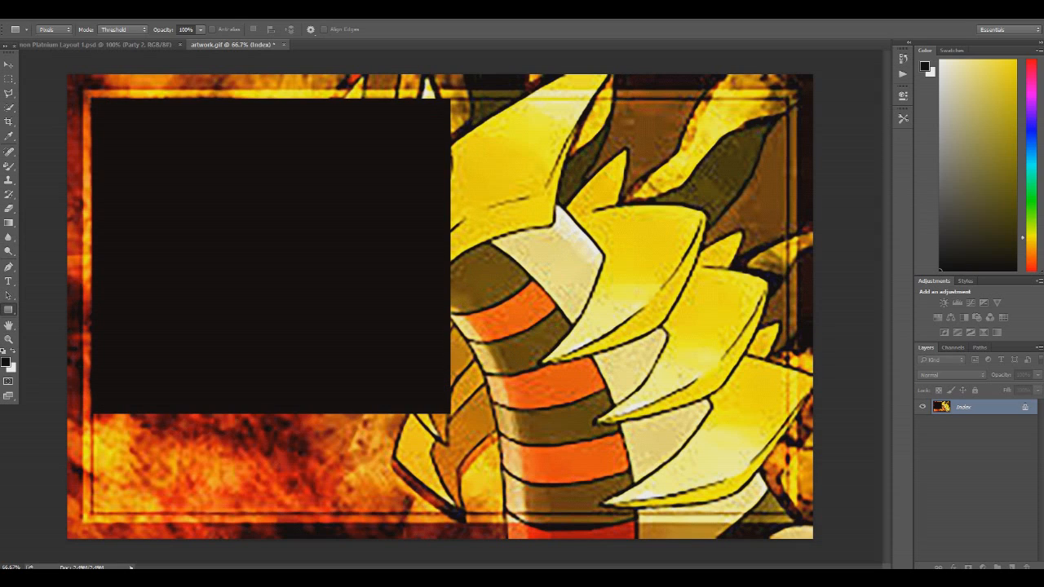
pyautogui.moveTo(784, 102); pyautogui.dragTo(551, 264)
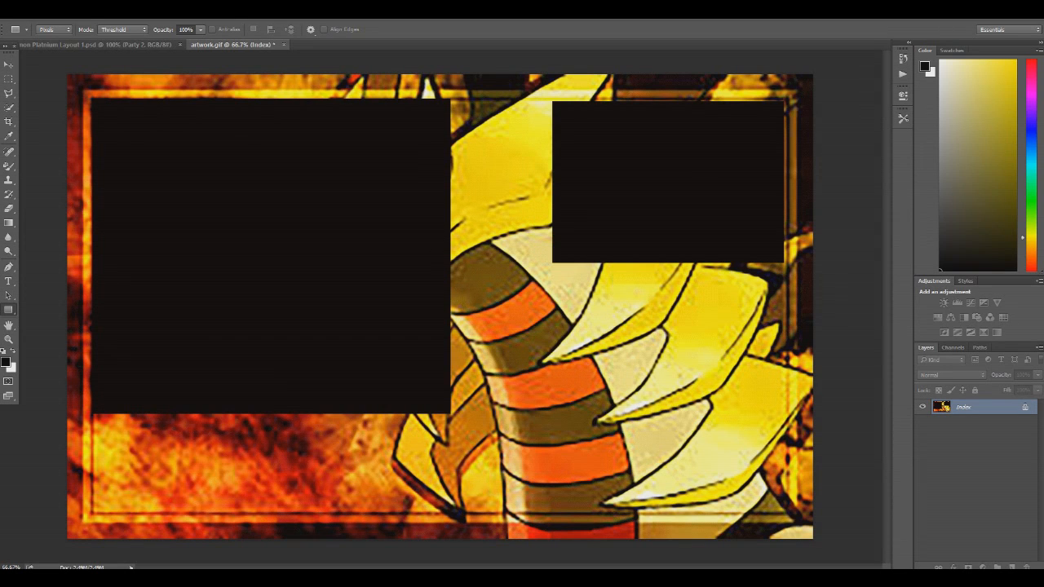
# Step: Try to add rectangular selections along the artwork's upper and left border strips
pyautogui.click(8, 79)
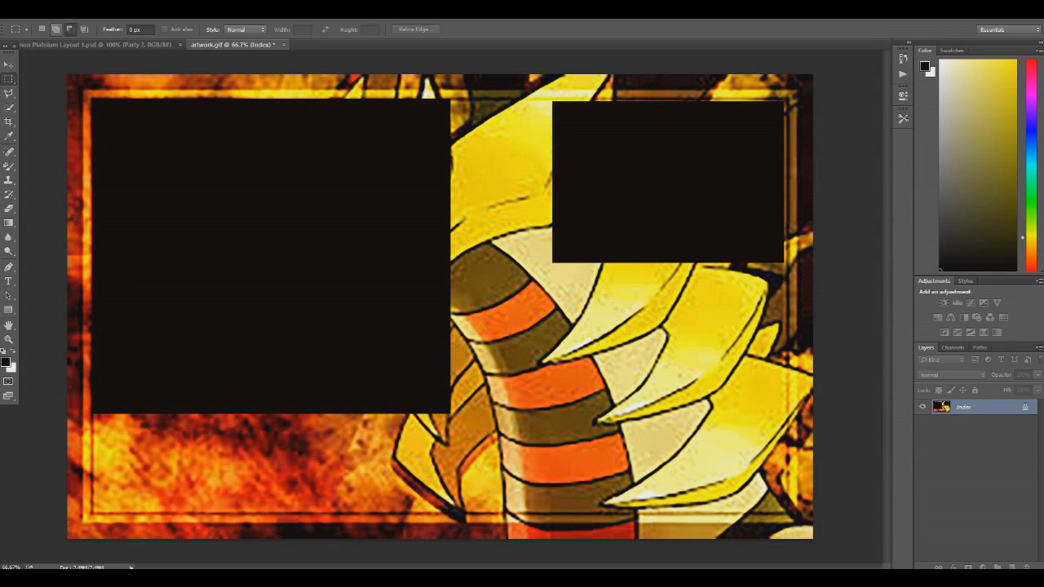
pyautogui.click(56, 29)
pyautogui.moveTo(66, 70); pyautogui.dragTo(424, 90)
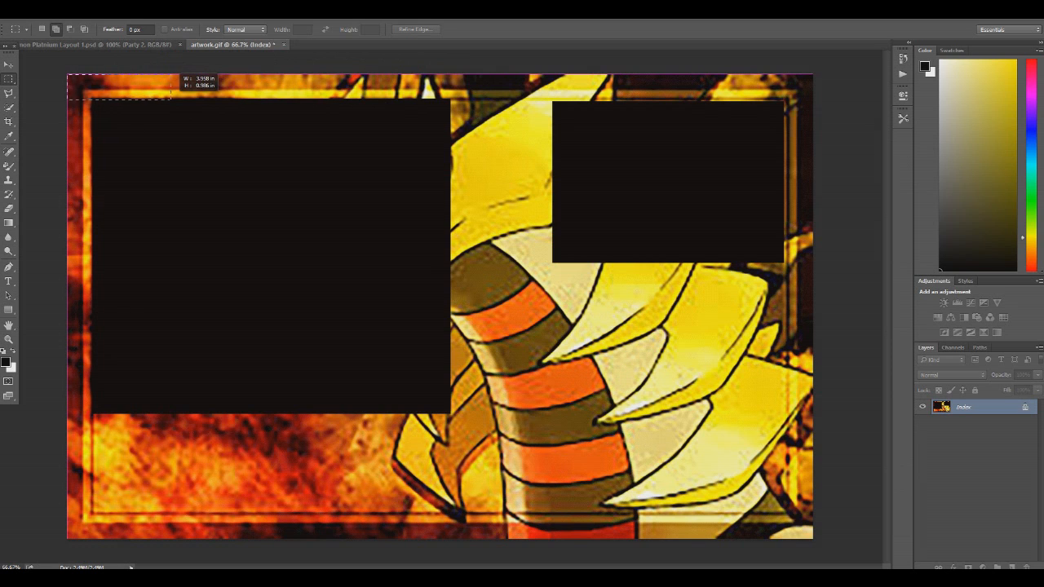
pyautogui.moveTo(275, 76); pyautogui.dragTo(265, 48)
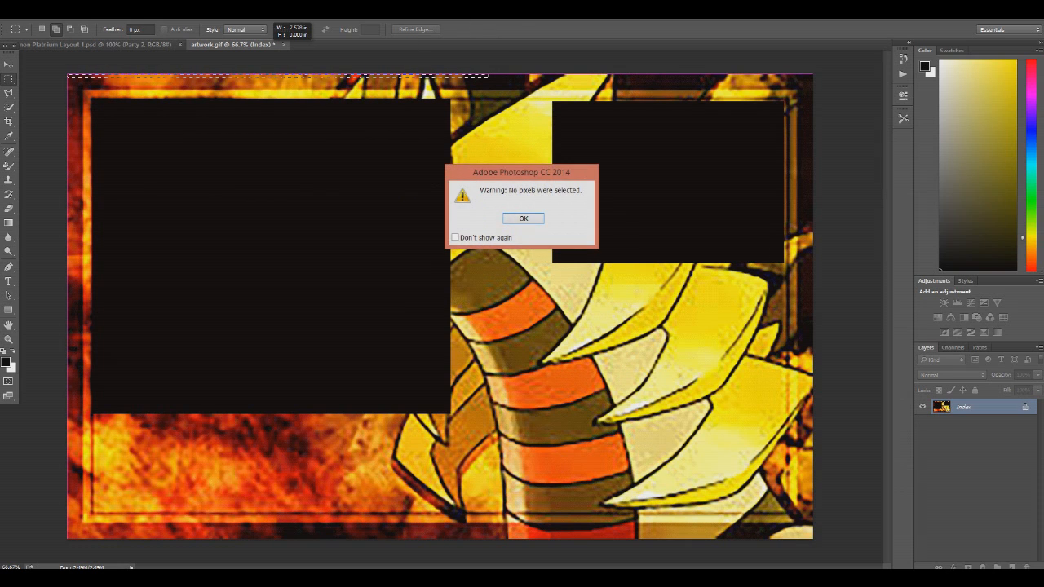
pyautogui.press('Return')
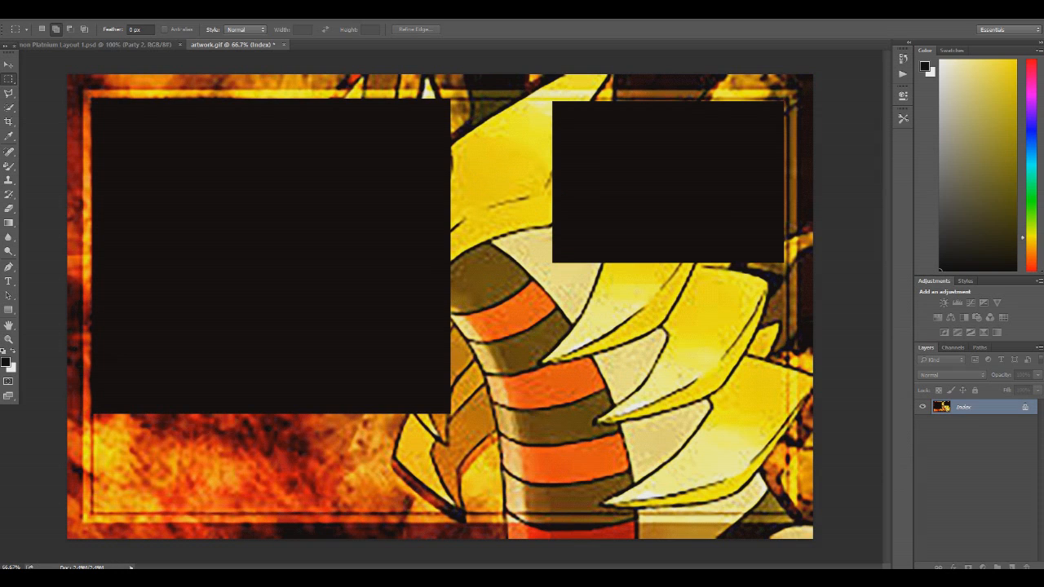
pyautogui.moveTo(67, 74); pyautogui.dragTo(2, 12)
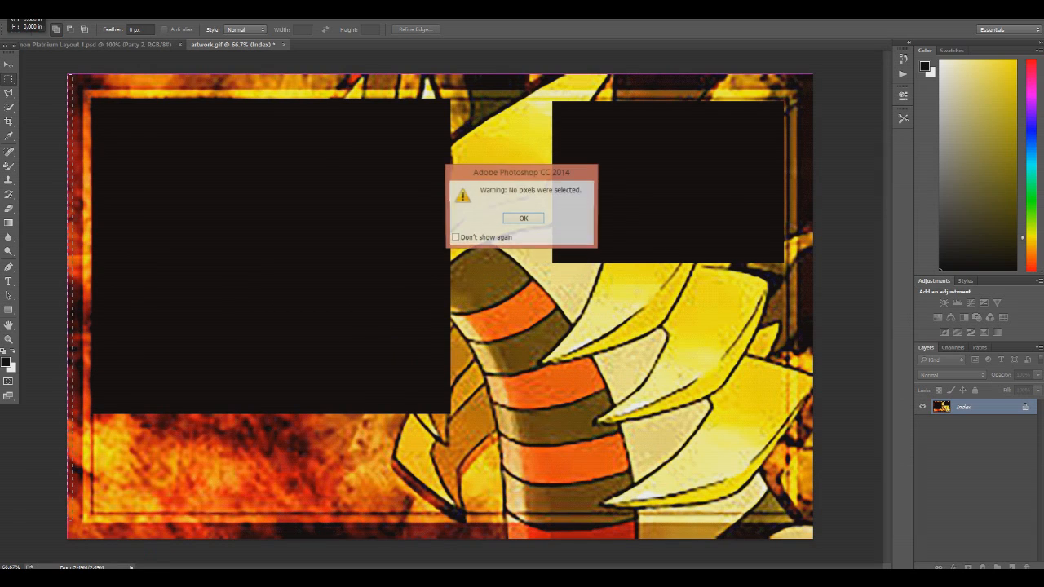
pyautogui.press('Return')
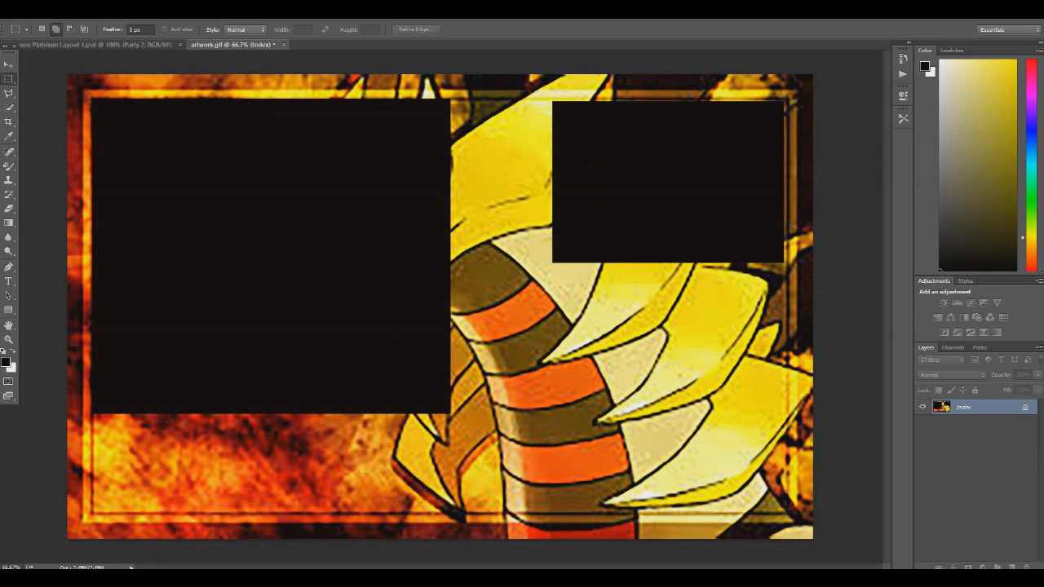
# Step: Close artwork.gif and save its changes
pyautogui.rightClick(944, 414)
pyautogui.rightClick(944, 409)
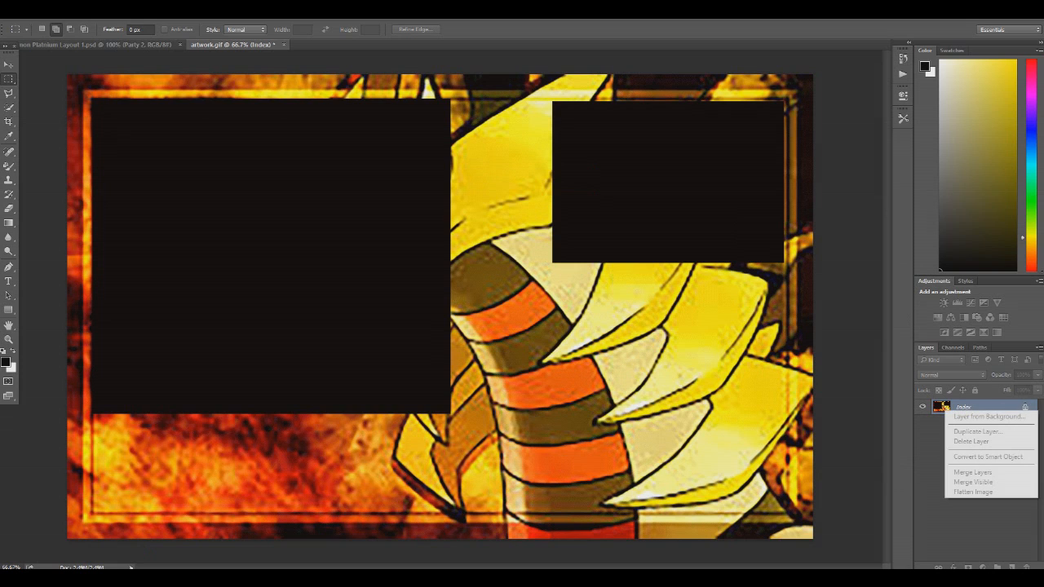
pyautogui.click(283, 44)
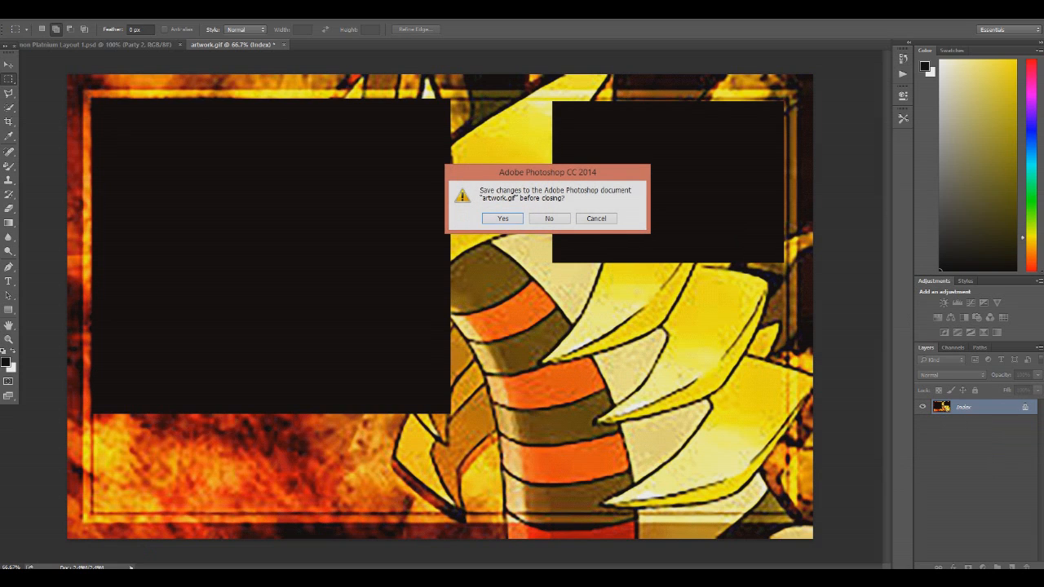
pyautogui.press('n')
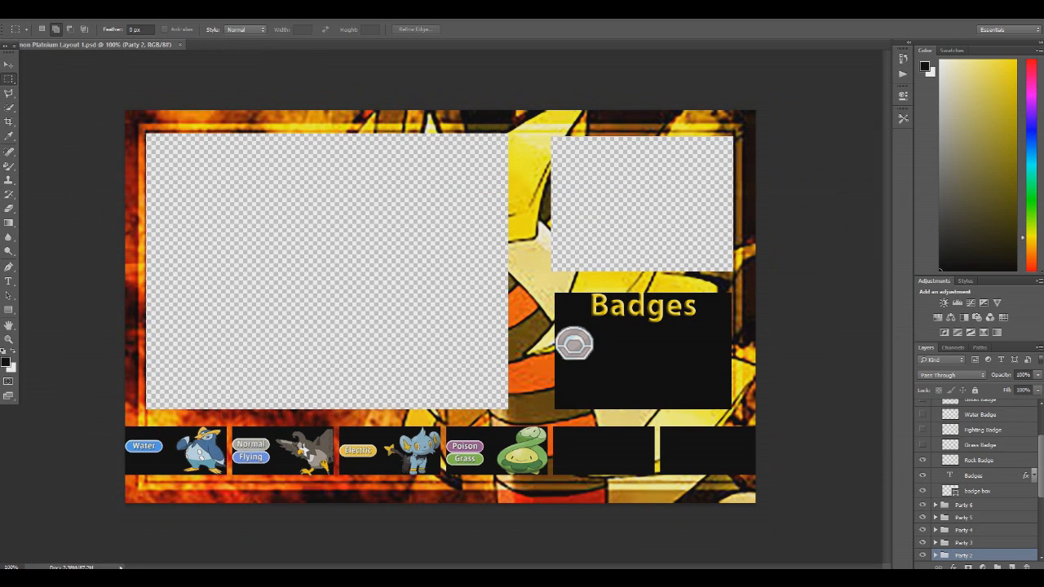
# Step: Switch to the New folder (2) window and delete artwork.gif
pyautogui.hotkey('alt', 'Tab')
pyautogui.rightClick(288, 408)
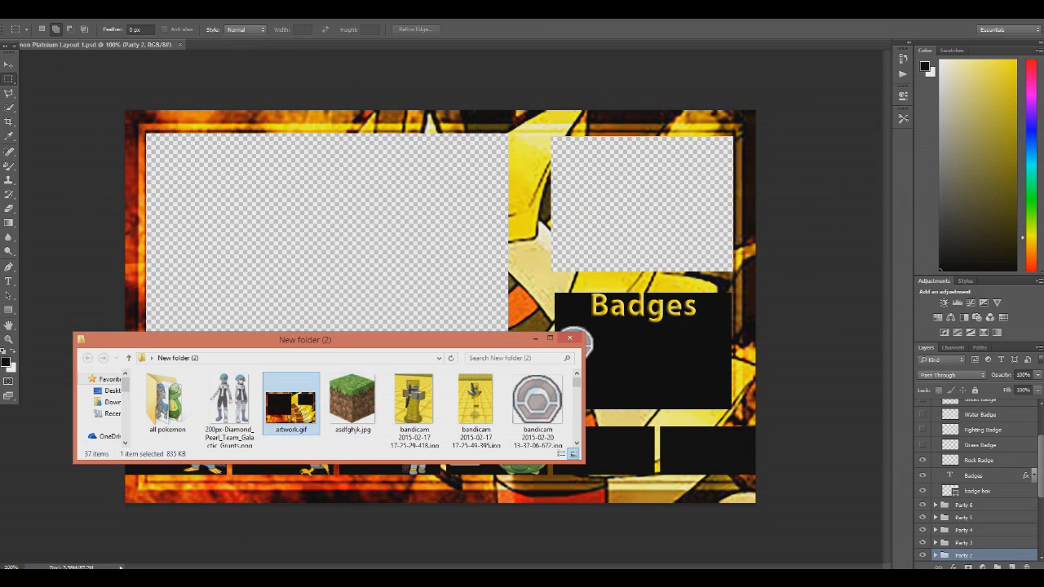
pyautogui.click(316, 373)
# Step: Find template star.jpg in the folder, open it in Photoshop, and close the folder window
pyautogui.scroll(-5, 352, 400)
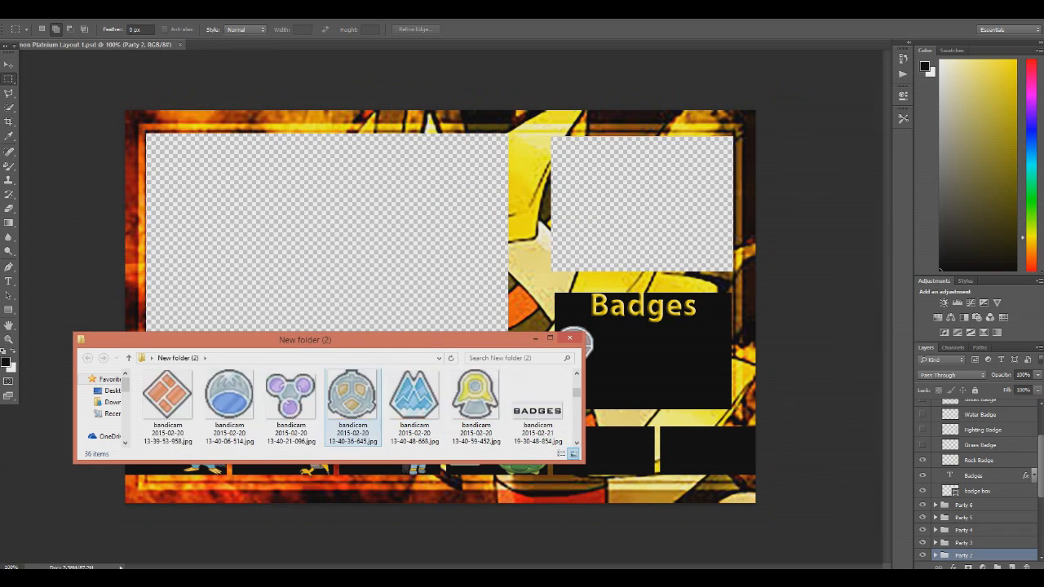
pyautogui.scroll(-1, 352, 400)
pyautogui.scroll(1, 352, 400)
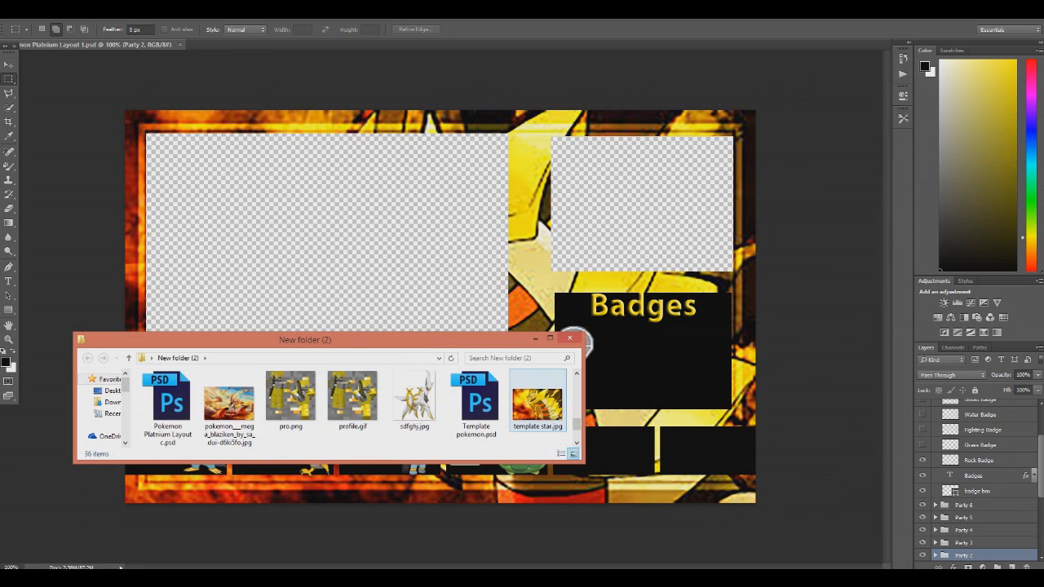
pyautogui.click(537, 401)
pyautogui.click(570, 337)
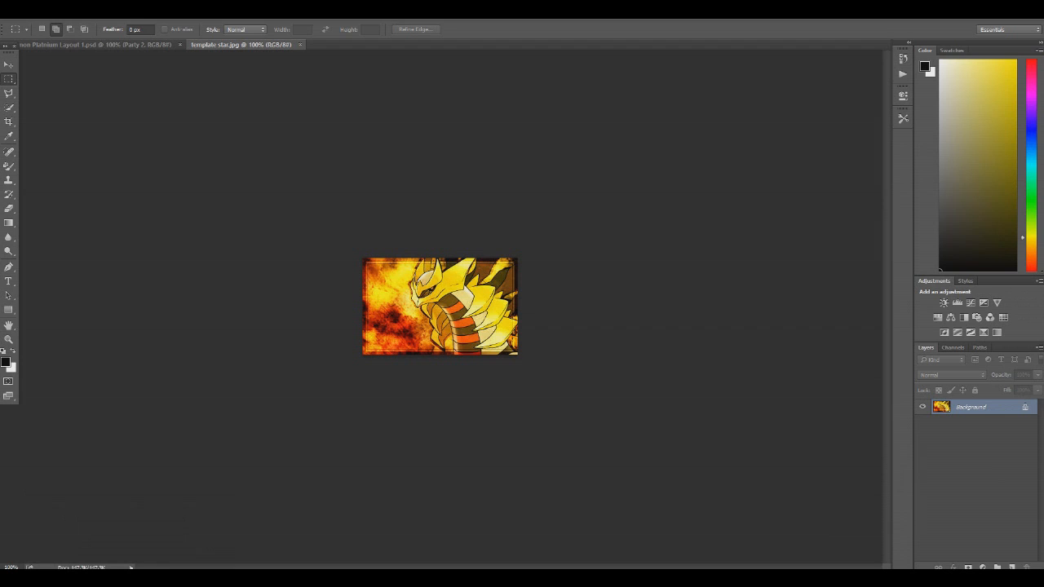
# Step: Resize the template star image to 1280 px wide and 798 px high
pyautogui.hotkey('ctrl', 'alt', 'i')
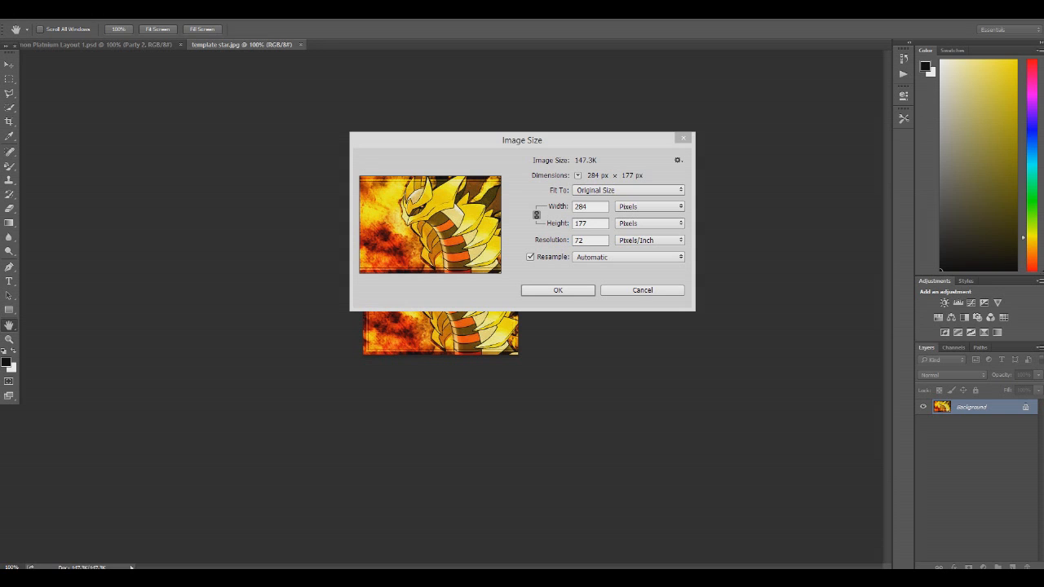
pyautogui.write('12')
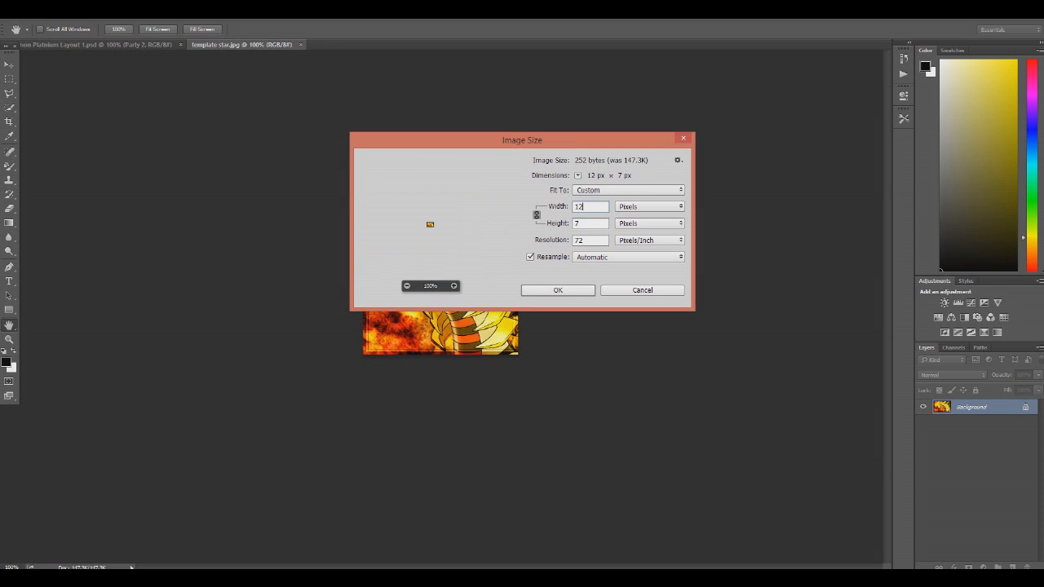
pyautogui.write('80')
pyautogui.click(588, 223)
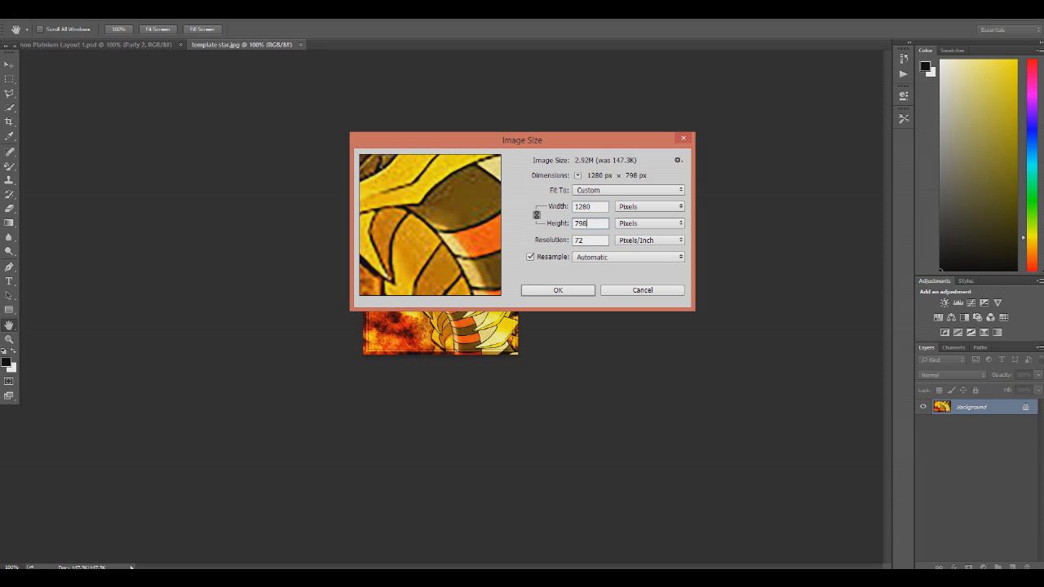
pyautogui.press('Return')
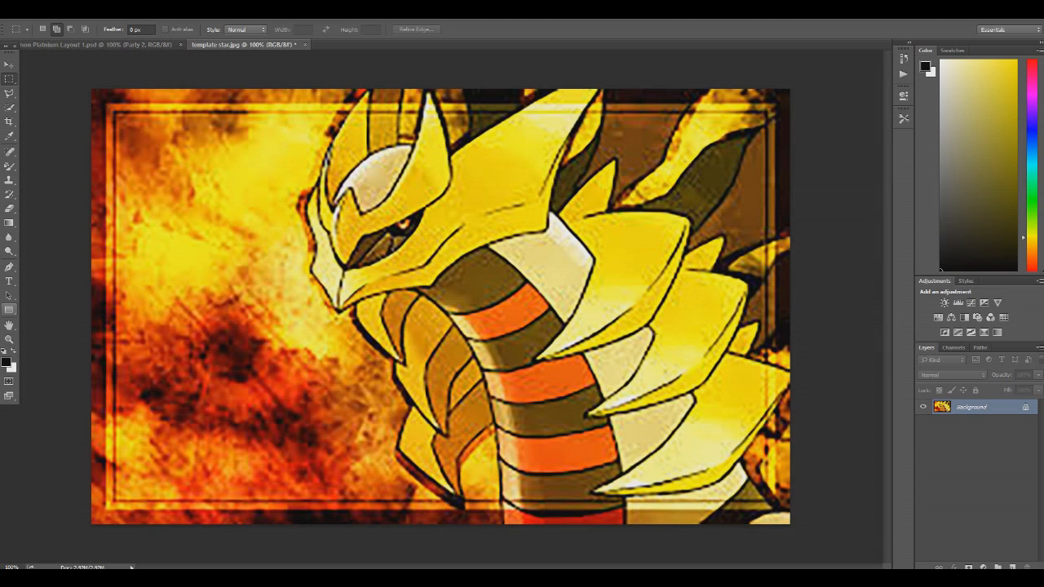
# Step: Draw a black rectangle about 708 × 561 px at the image's upper left and another about 391 × 302 px at its upper right
pyautogui.click(9, 310)
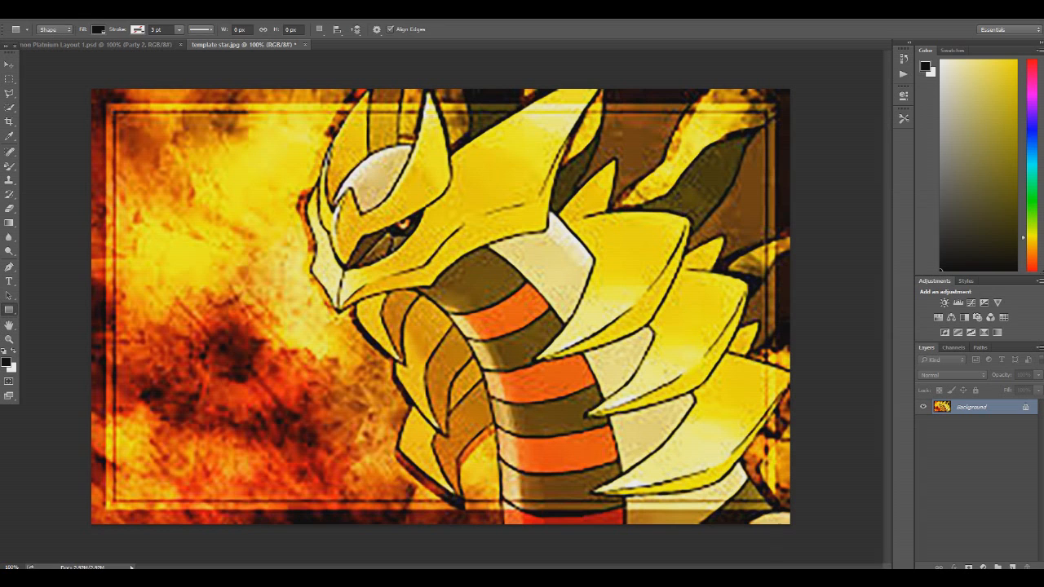
pyautogui.moveTo(114, 111); pyautogui.dragTo(501, 417)
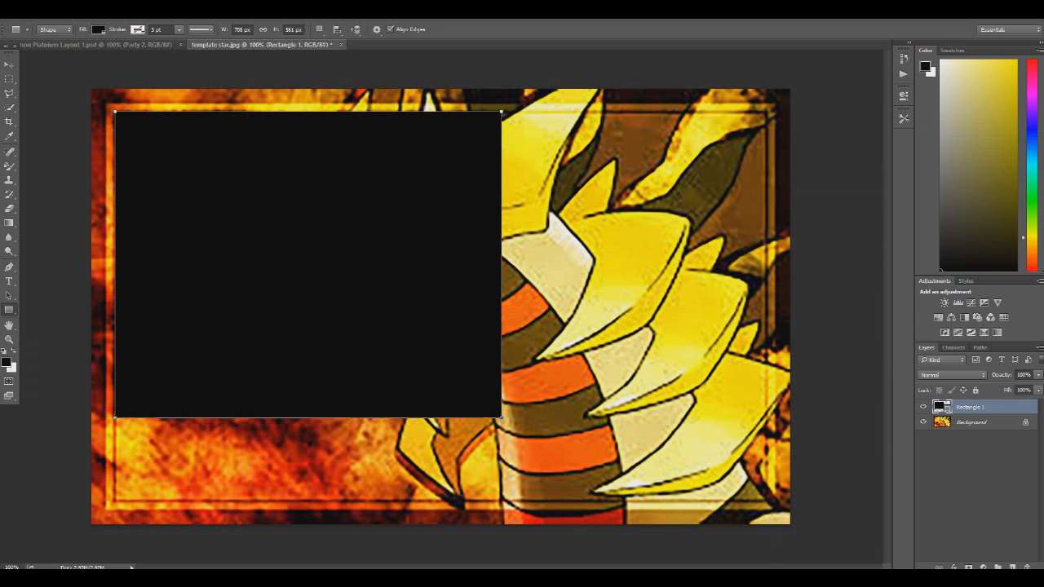
pyautogui.moveTo(765, 112); pyautogui.dragTo(551, 279)
pyautogui.click(902, 95)
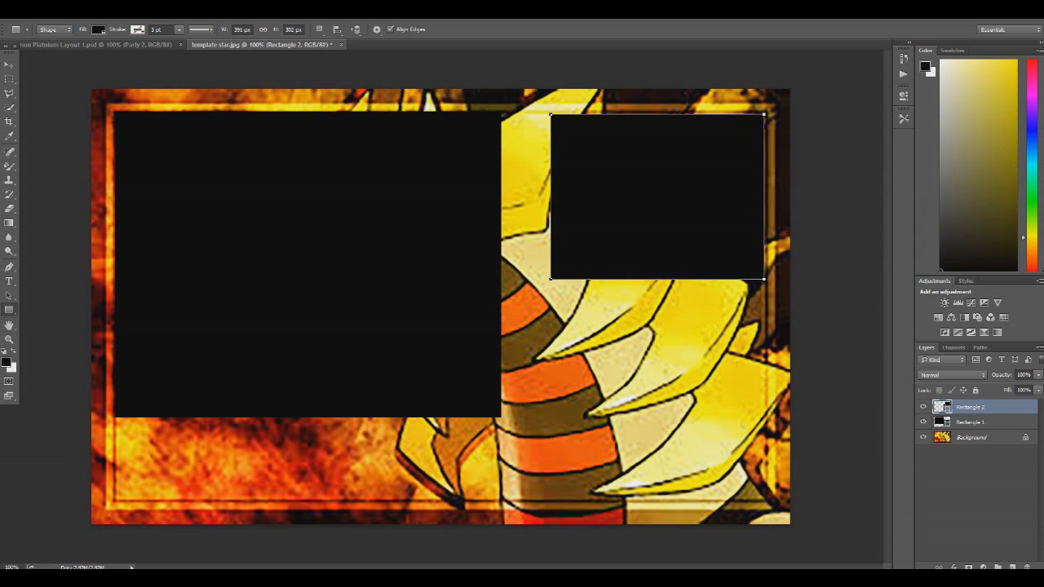
# Step: Select all of the image surrounding the two black rectangles by adding rectangular marquee selections around their edges
pyautogui.click(9, 79)
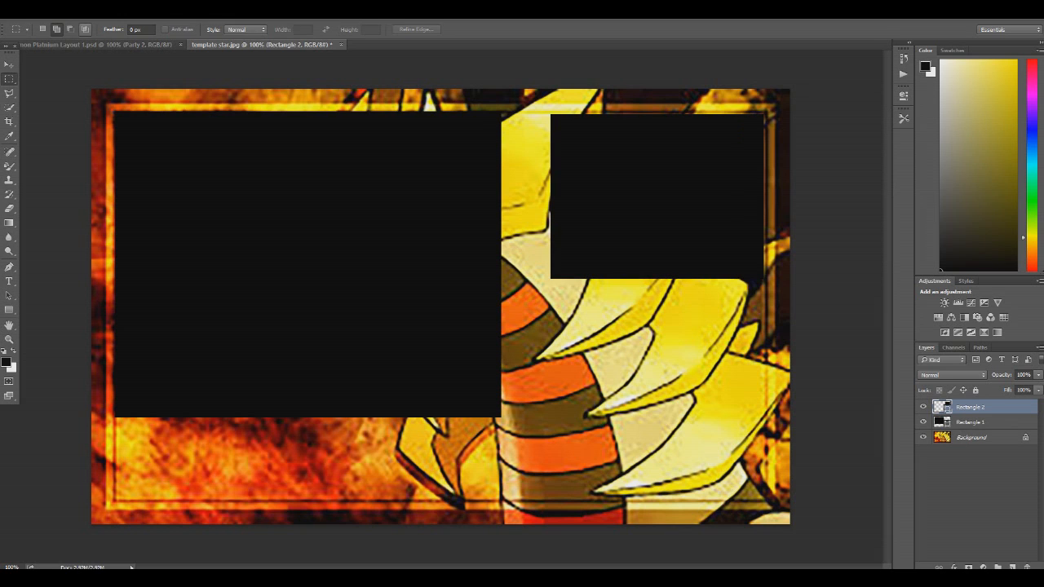
pyautogui.moveTo(77, 73); pyautogui.dragTo(502, 524)
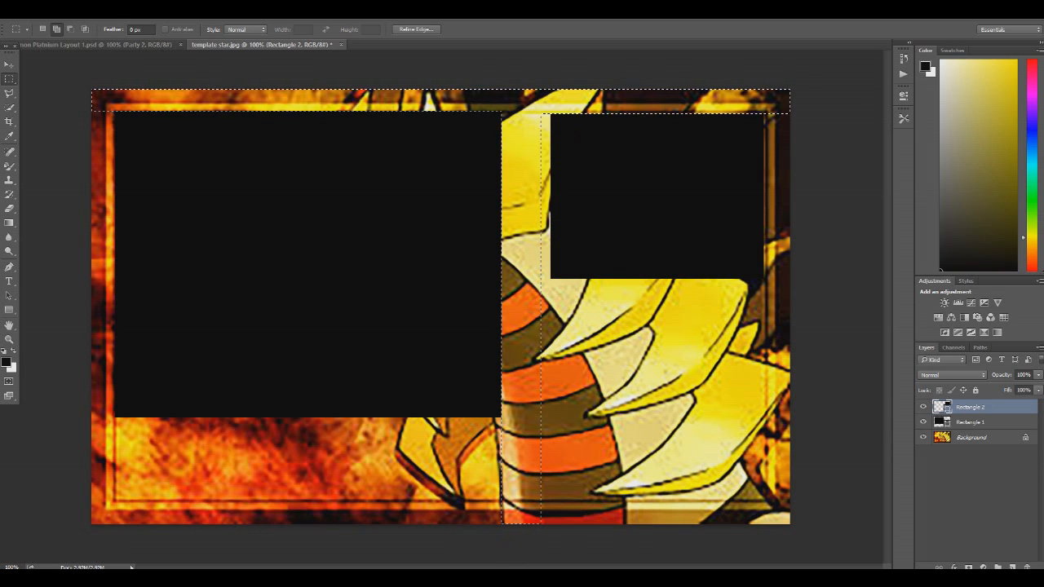
pyautogui.moveTo(516, 89); pyautogui.dragTo(549, 523)
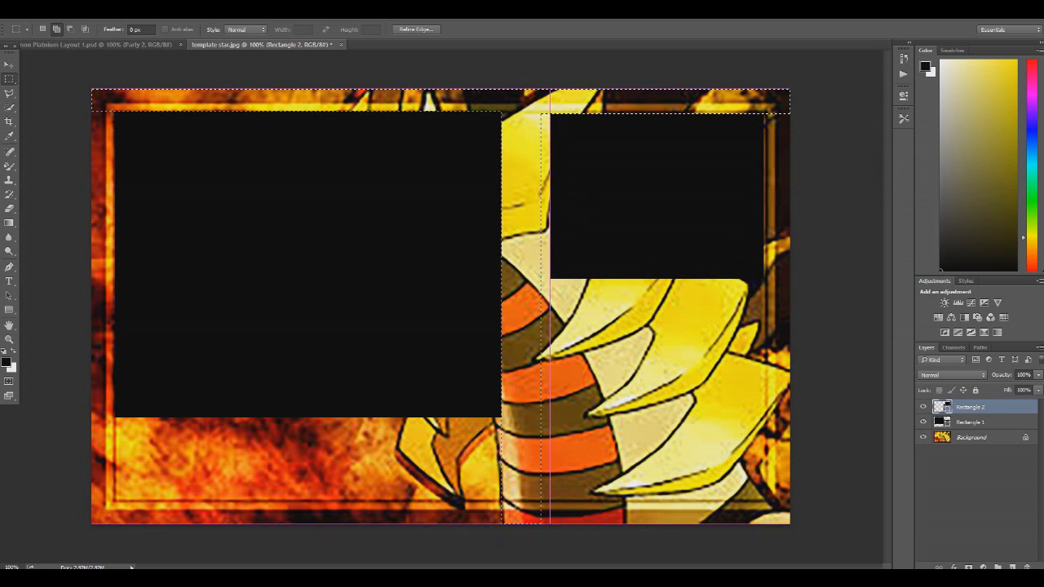
pyautogui.moveTo(789, 89); pyautogui.dragTo(763, 520)
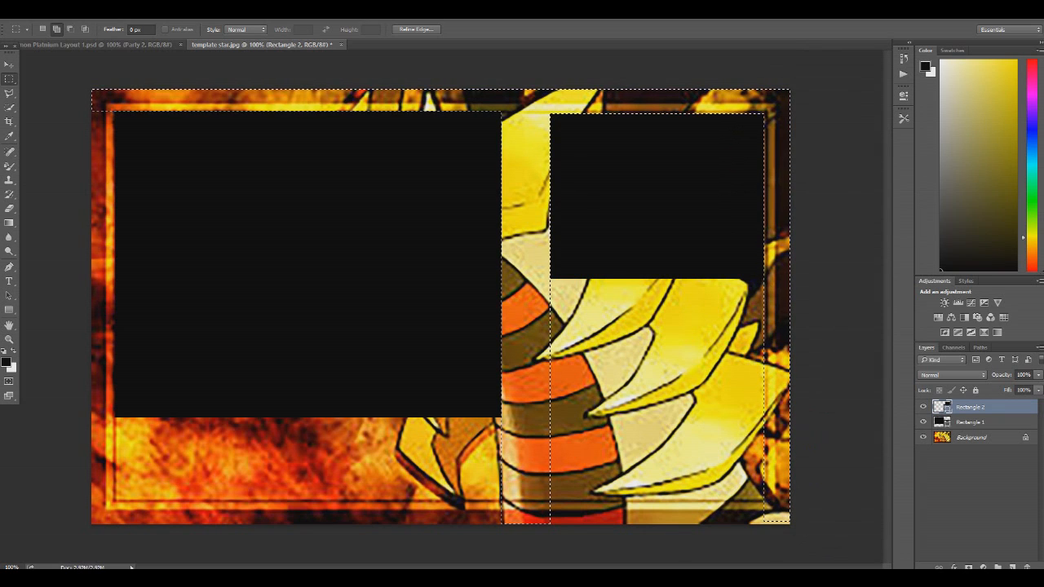
pyautogui.moveTo(795, 488); pyautogui.dragTo(692, 559)
pyautogui.moveTo(794, 526); pyautogui.dragTo(528, 278)
pyautogui.moveTo(548, 524); pyautogui.dragTo(83, 417)
pyautogui.moveTo(90, 524); pyautogui.dragTo(122, 41)
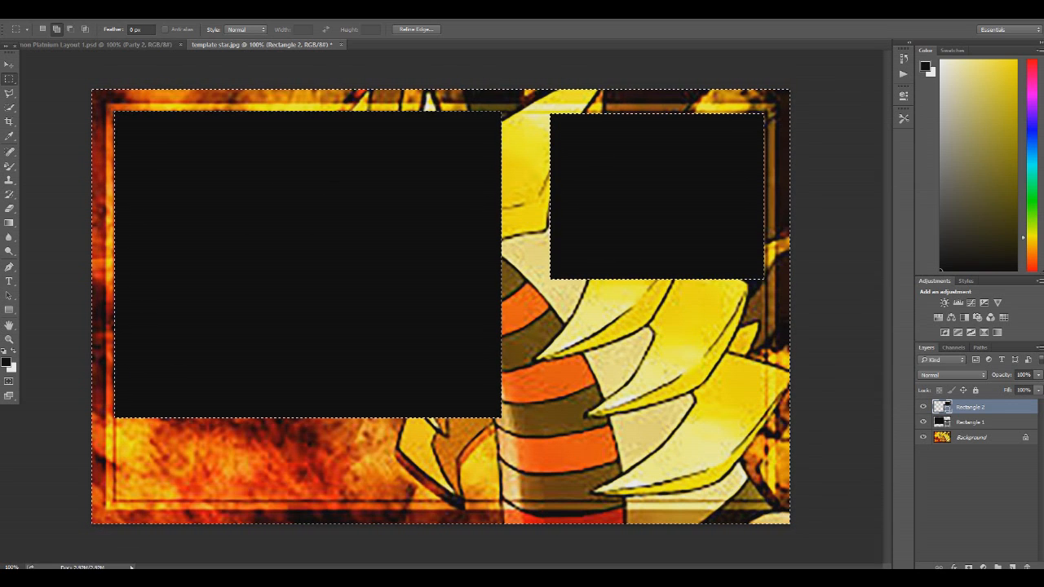
# Step: Copy the selected area of the Background layer to a new layer
pyautogui.click(979, 437)
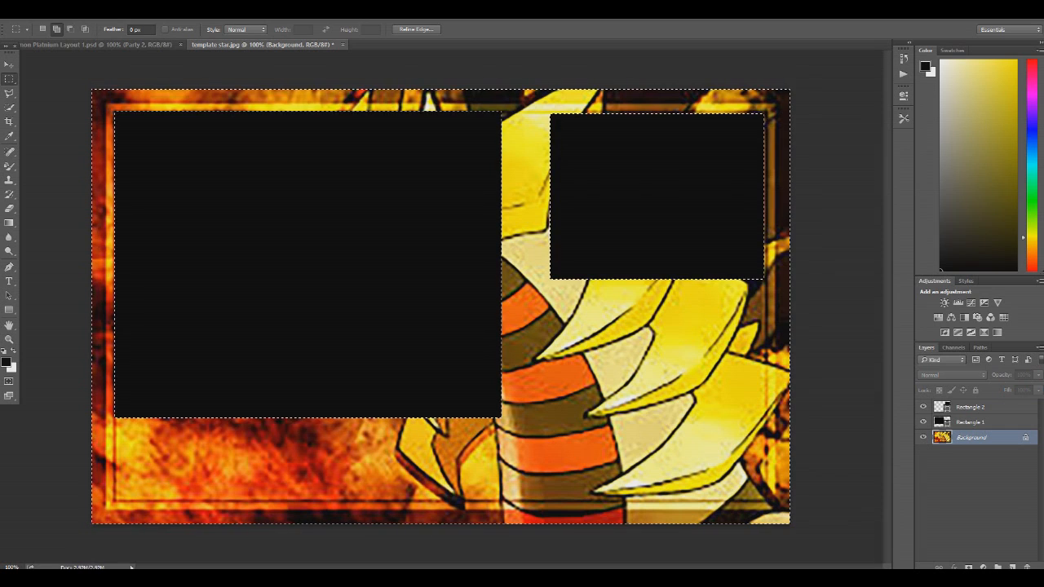
pyautogui.press('v')
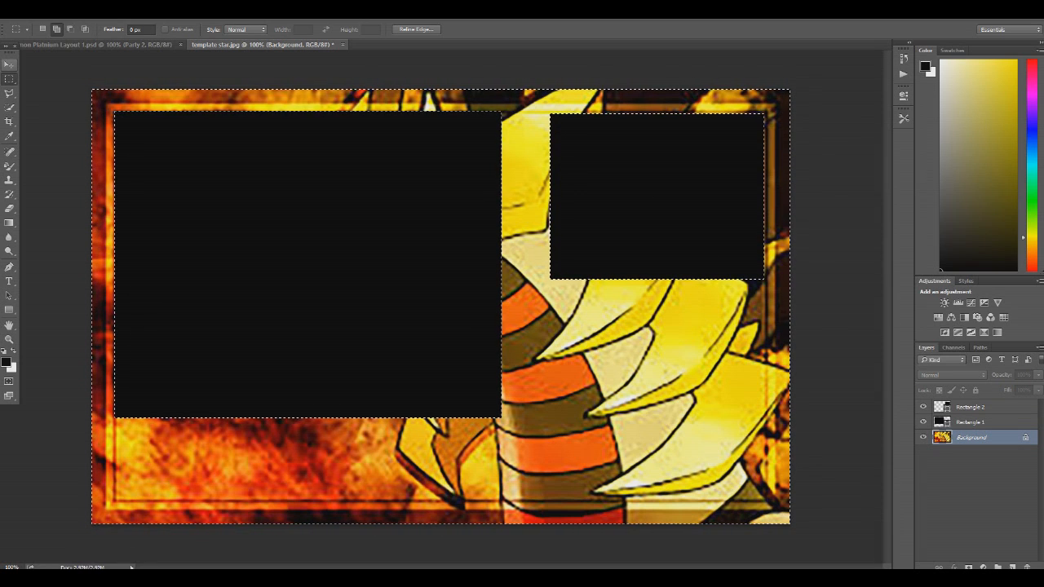
pyautogui.hotkey('ctrl', 'j')
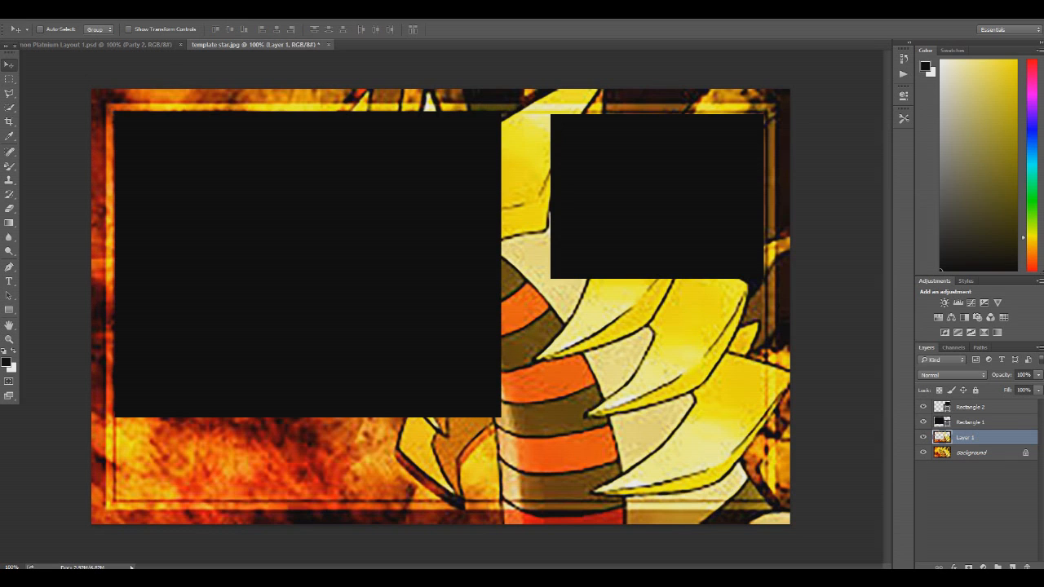
# Step: Hide the Rectangle 1, Rectangle 2 and Background layers
pyautogui.click(979, 422)
pyautogui.click(922, 421)
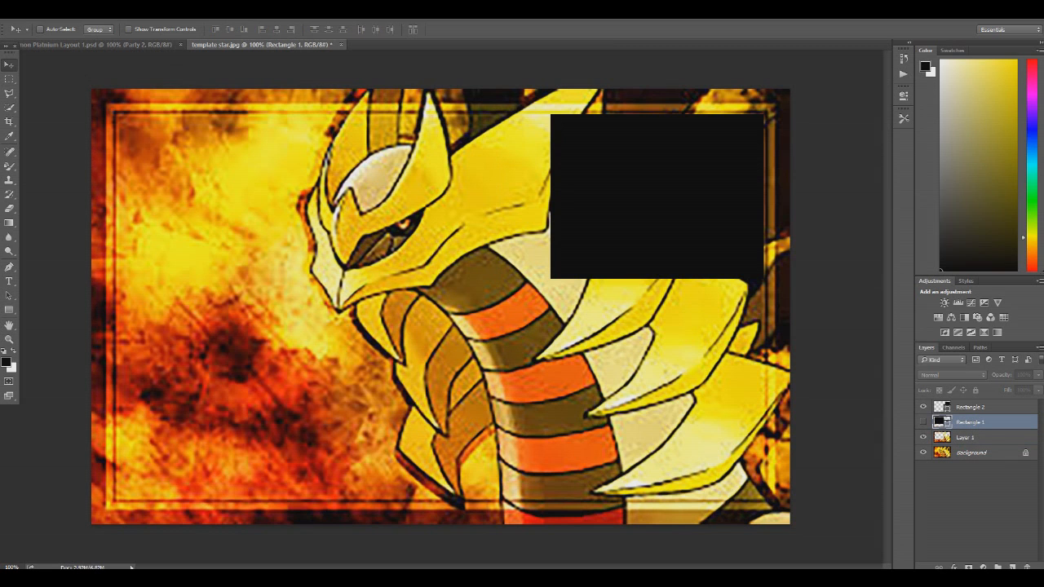
pyautogui.click(922, 407)
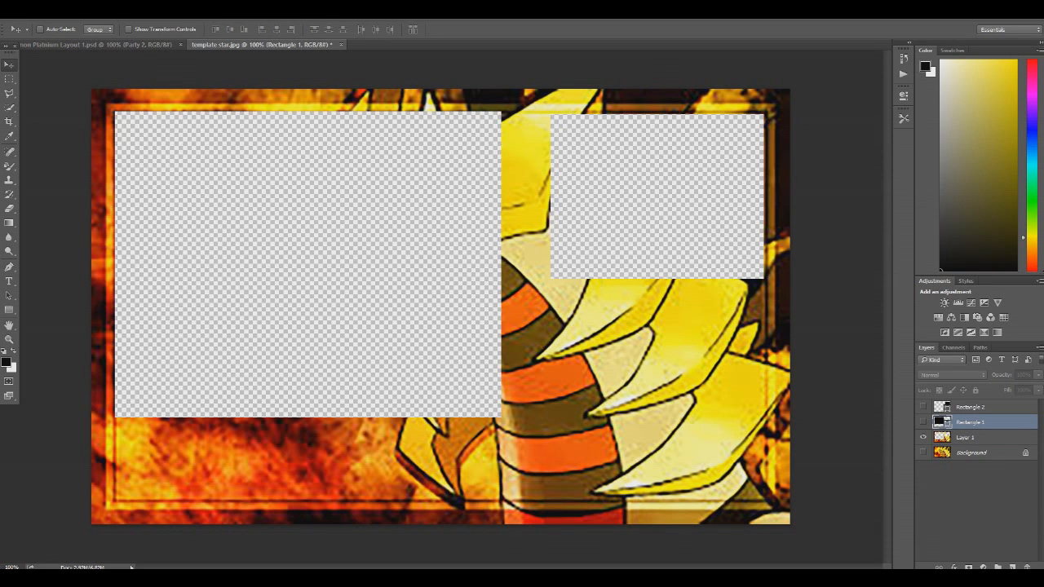
# Step: Delete the Background, Rectangle 1 and Rectangle 2 layers, keeping only Layer 1
pyautogui.rightClick(956, 454)
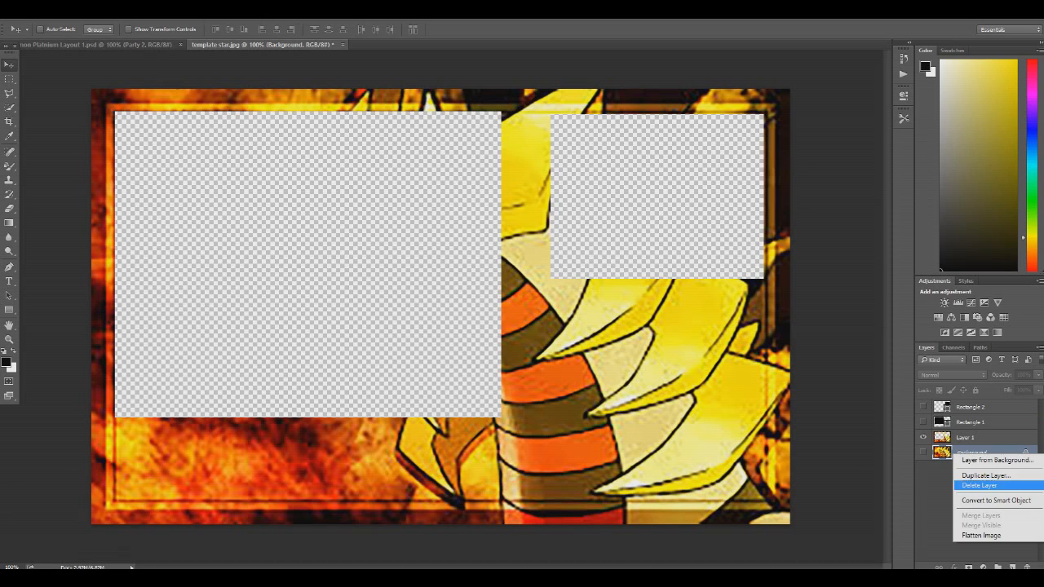
pyautogui.click(979, 486)
pyautogui.press('Return')
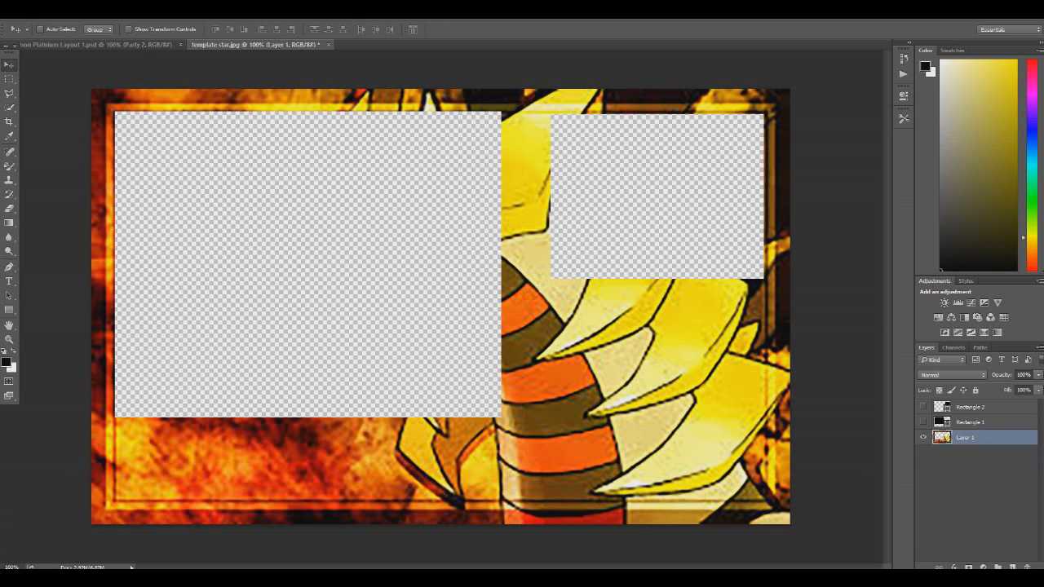
pyautogui.rightClick(962, 421)
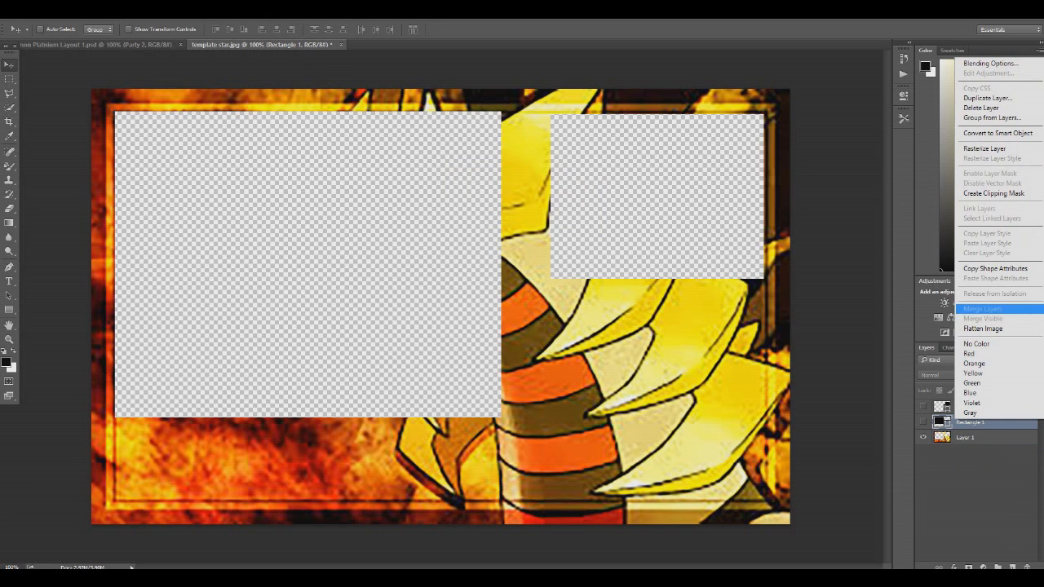
pyautogui.click(980, 108)
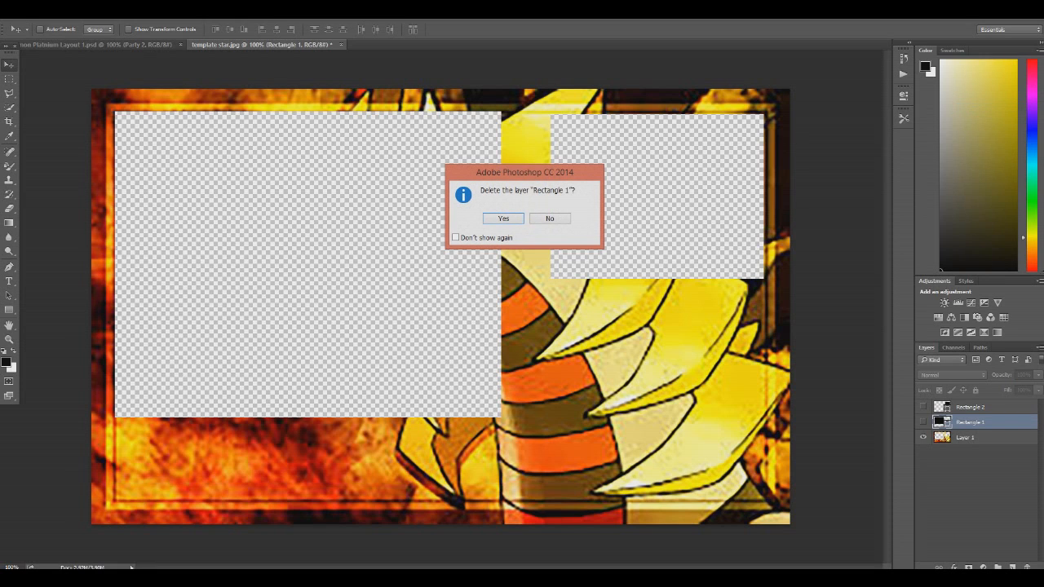
pyautogui.press('Return')
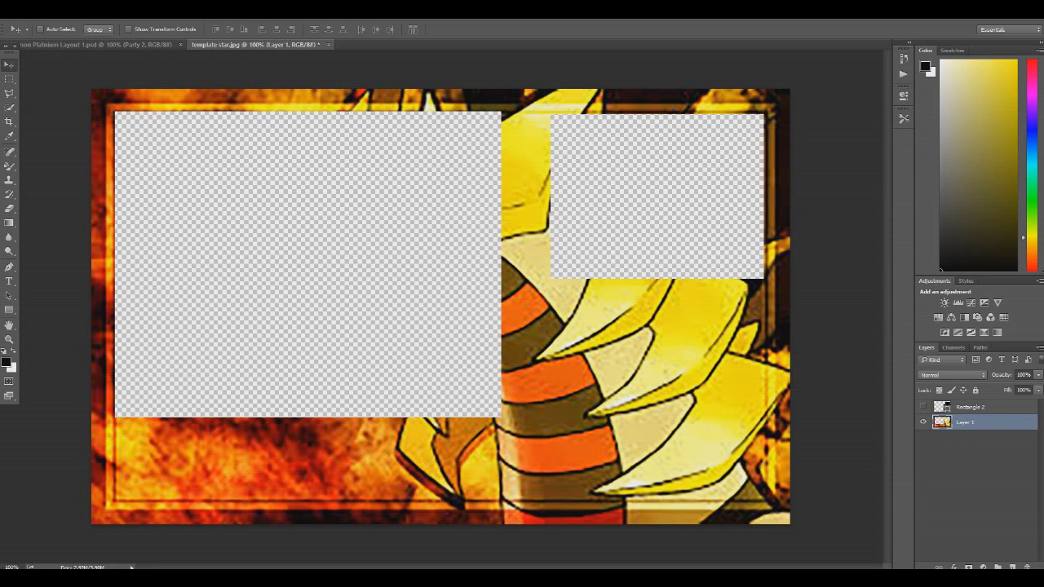
pyautogui.rightClick(970, 406)
pyautogui.click(983, 96)
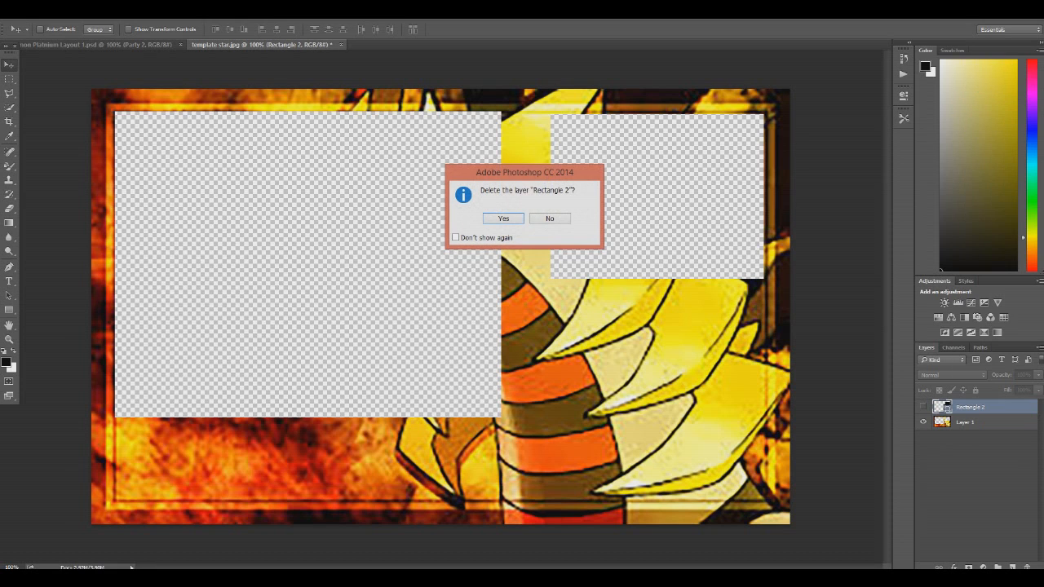
pyautogui.press('Return')
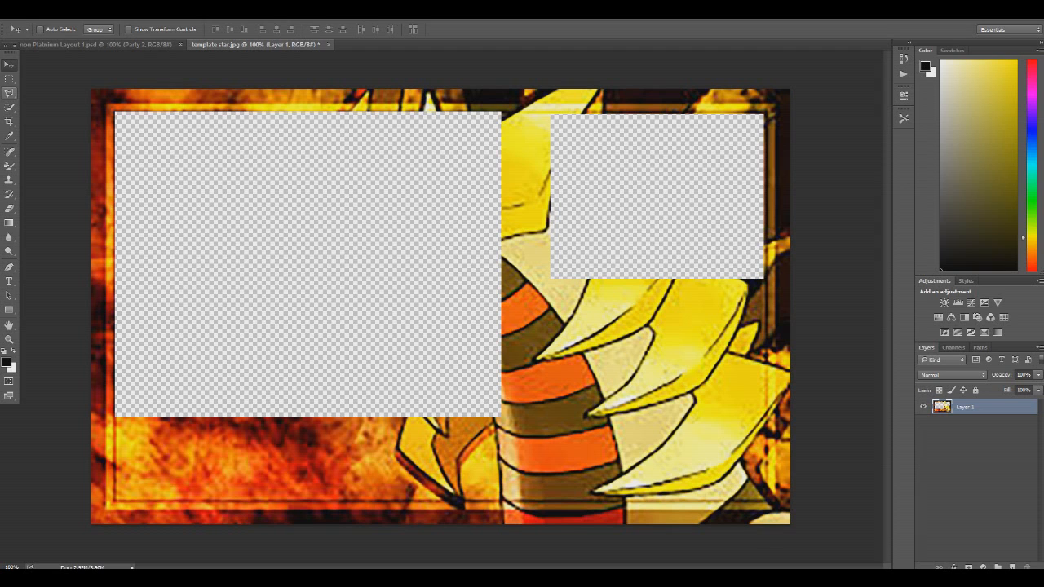
# Step: Switch to the Pokemon Platnium Layout 1.psd document and show its Water-type party slot up close
pyautogui.click(97, 44)
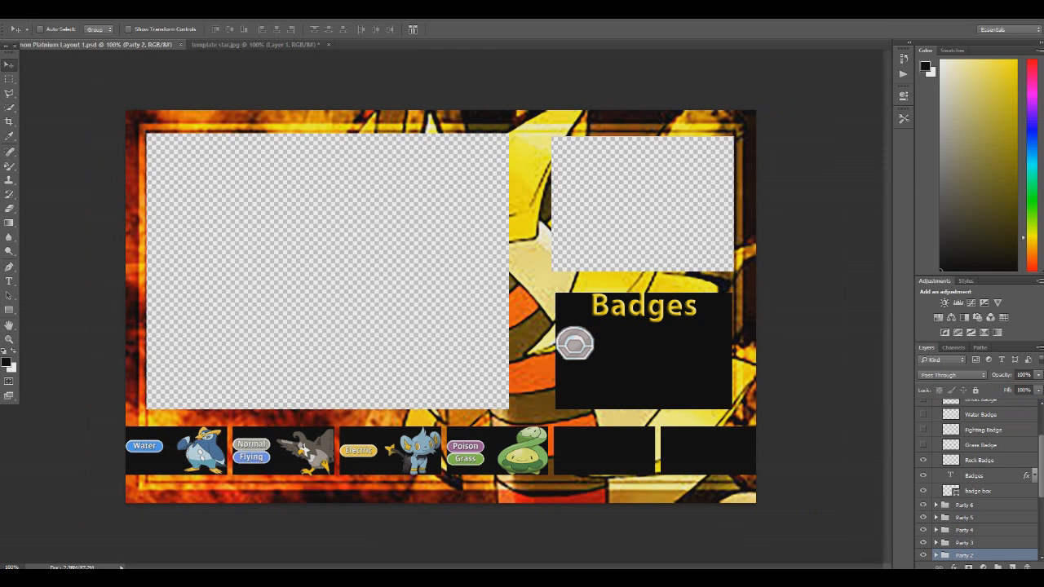
pyautogui.hotkey('ctrl', '+')
pyautogui.scroll(-5, 445, 307)
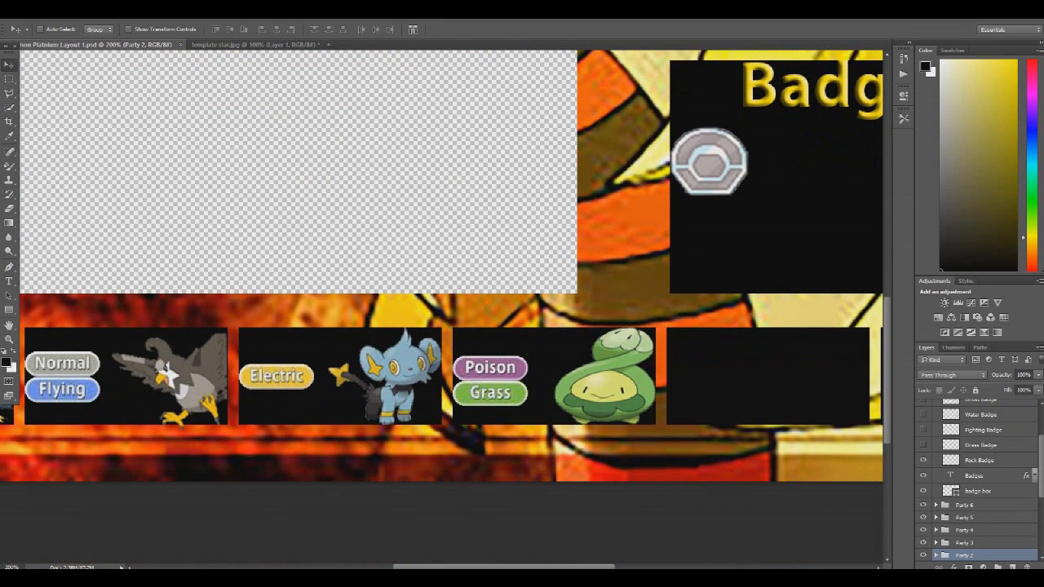
pyautogui.hscroll(-10, 445, 265)
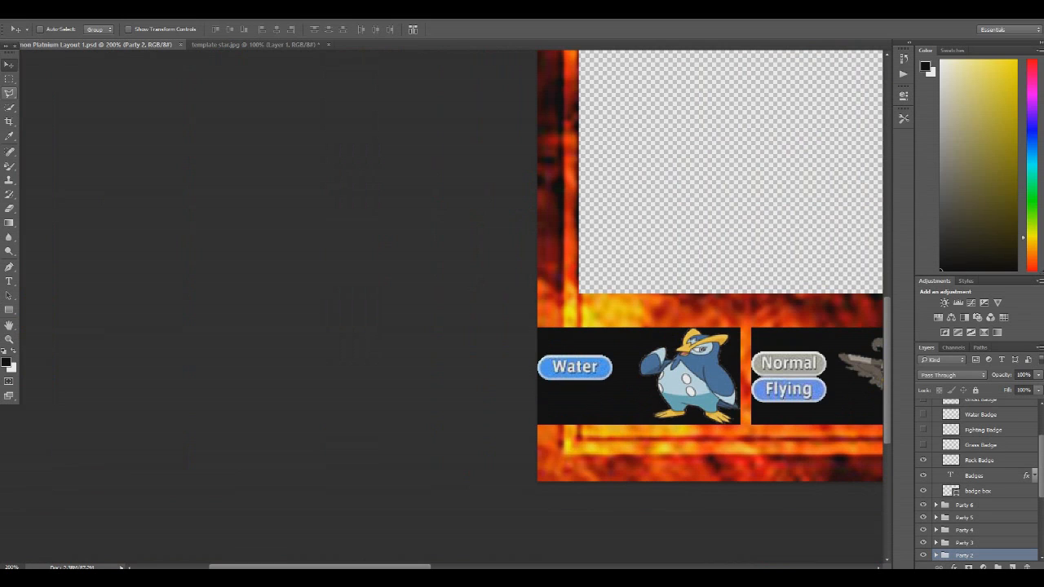
# Step: Try to select the penguin in the Water party slot with Quick Selection while the Party 2 group is active, and clear the selection
pyautogui.click(9, 108)
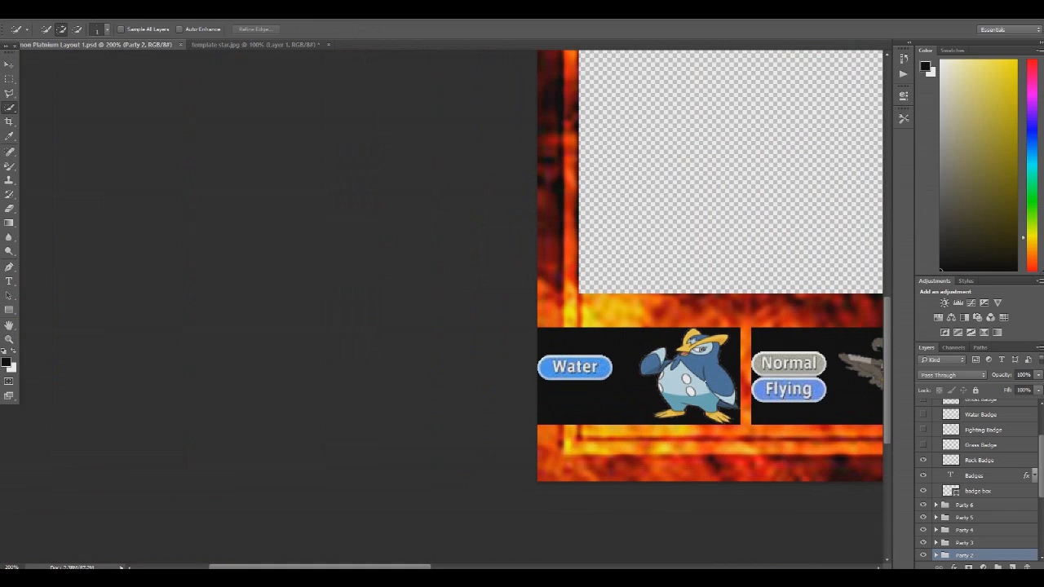
pyautogui.moveTo(704, 381); pyautogui.dragTo(666, 403)
pyautogui.hotkey('ctrl', 'd')
pyautogui.hotkey('ctrl', '+')
pyautogui.hotkey('ctrl', '+')
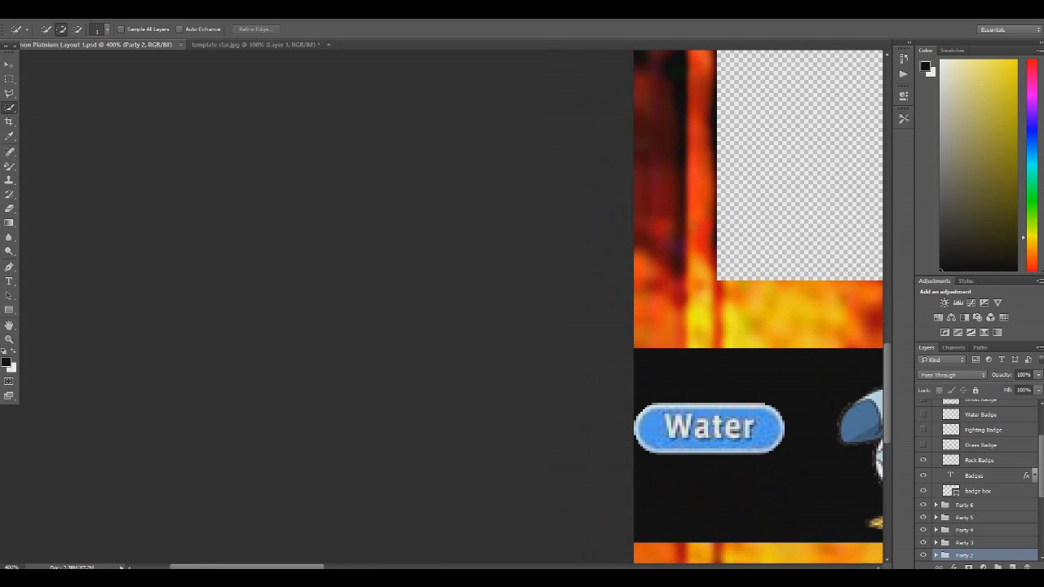
pyautogui.scroll(-3, 758, 307)
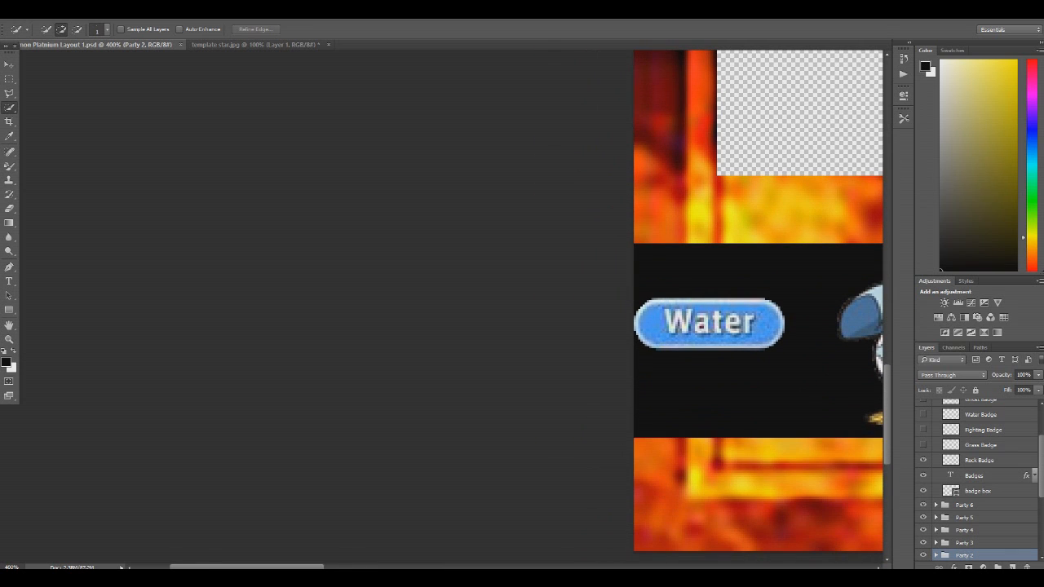
pyautogui.moveTo(246, 567); pyautogui.dragTo(340, 566)
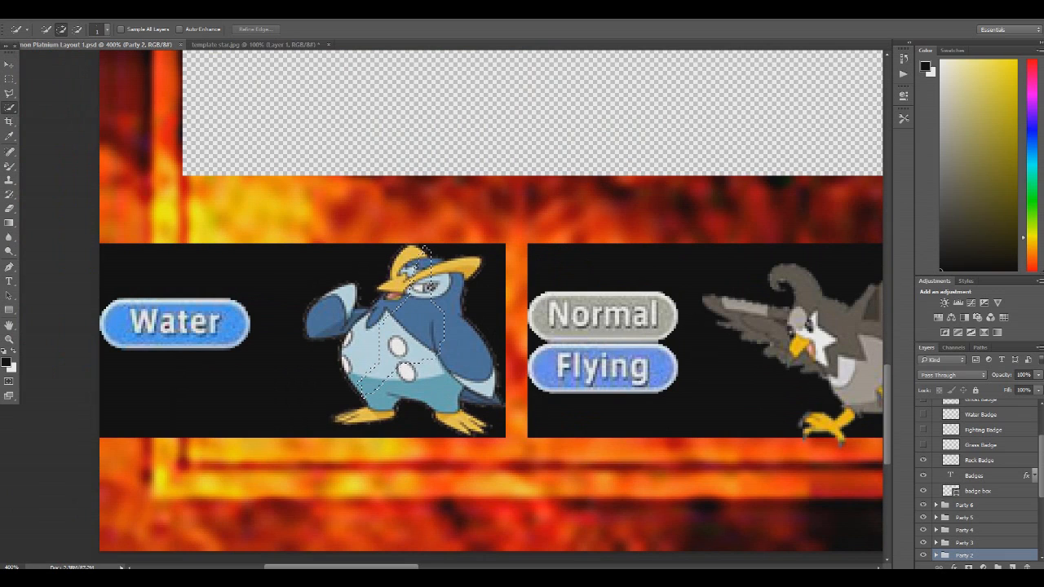
pyautogui.hotkey('ctrl', 'd')
# Step: Expand the Party 1 group and make its Primplup layer active
pyautogui.scroll(-1, 977, 481)
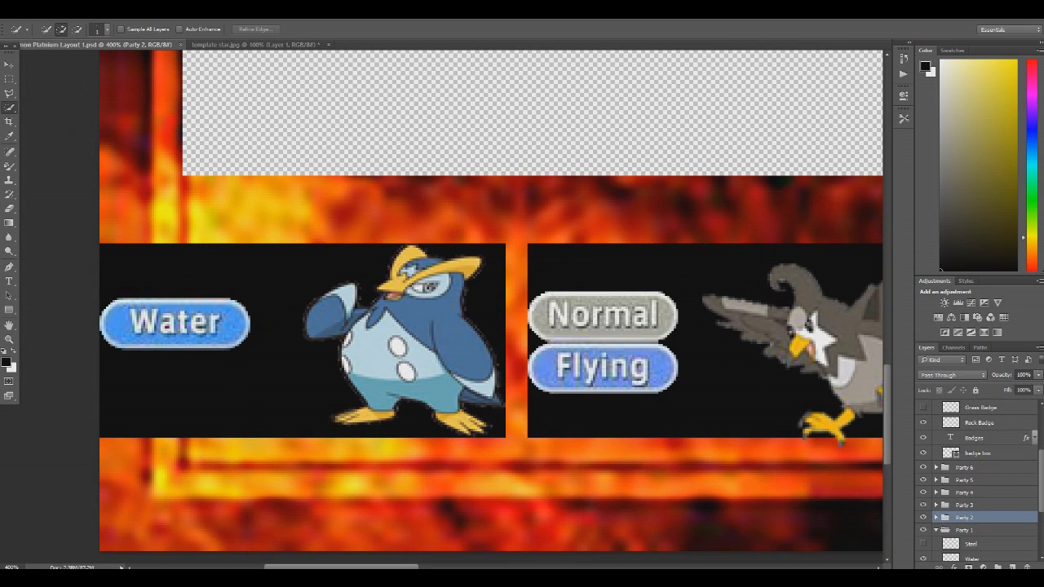
pyautogui.click(936, 530)
pyautogui.scroll(-1, 977, 481)
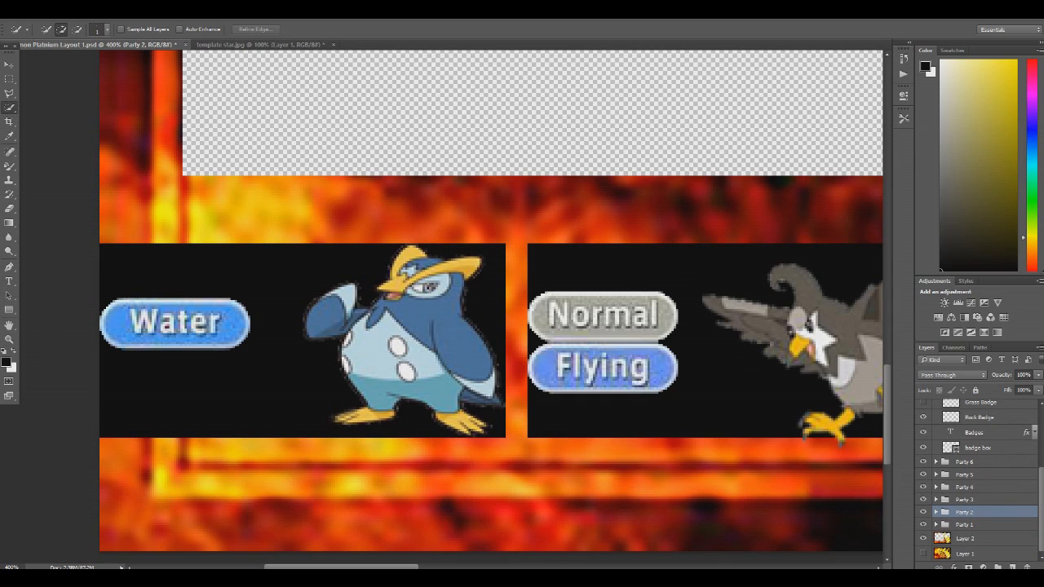
pyautogui.click(978, 524)
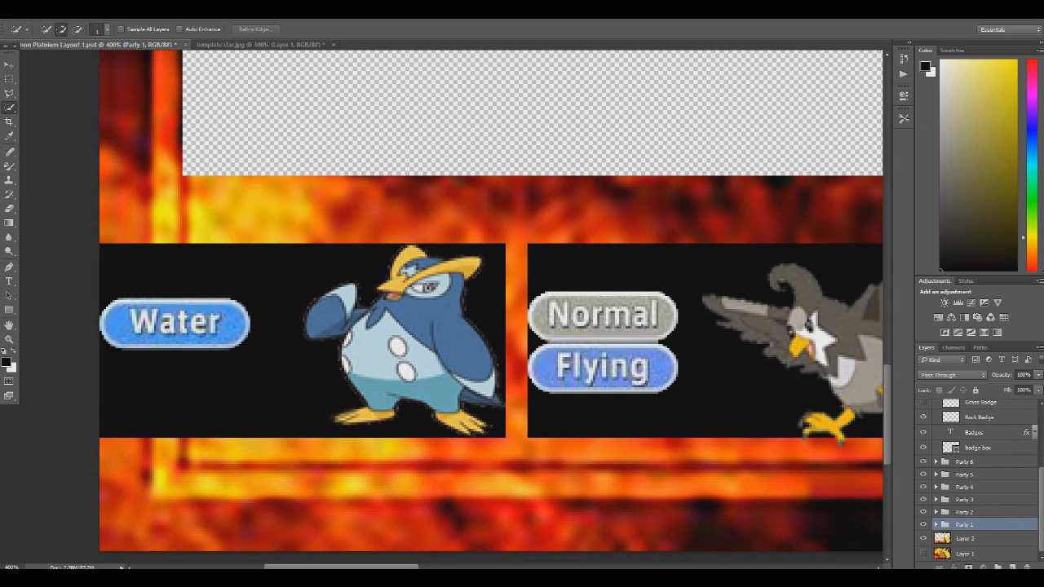
pyautogui.click(936, 525)
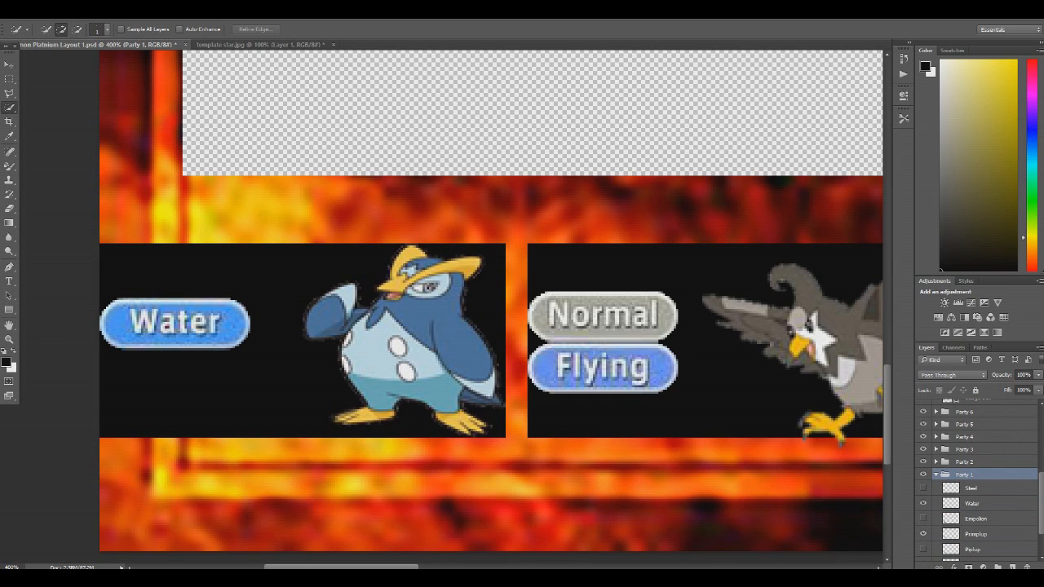
pyautogui.click(976, 534)
# Step: Select the whole Primplup figure with Quick Selection, including its feet and flipper, and clear the selection
pyautogui.moveTo(383, 295); pyautogui.dragTo(432, 367)
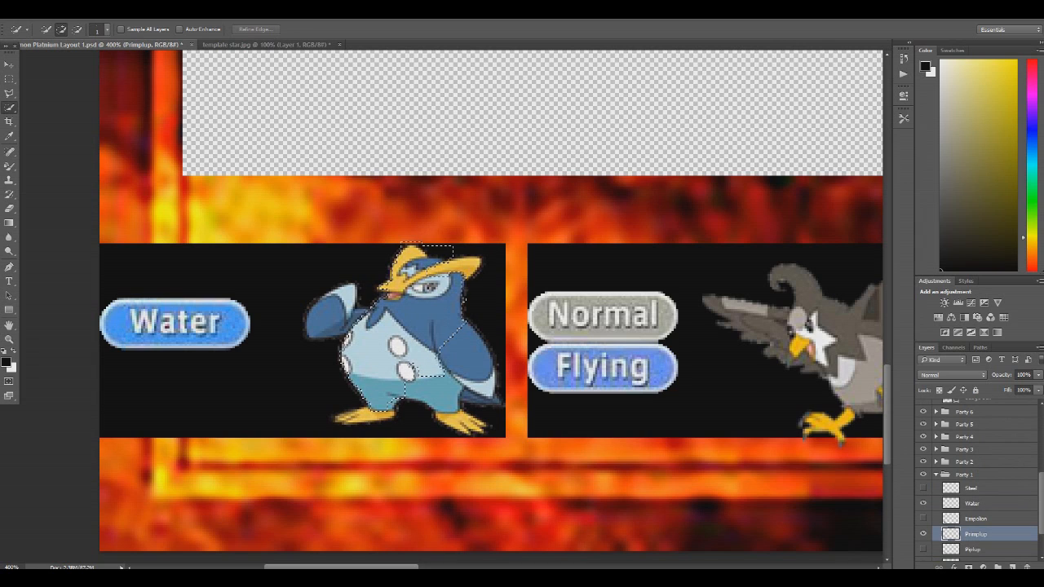
pyautogui.moveTo(455, 331)
pyautogui.mouseDown()
pyautogui.moveTo(496, 376)
pyautogui.moveTo(505, 436)
pyautogui.moveTo(458, 434)
pyautogui.mouseUp()
pyautogui.click(330, 320)
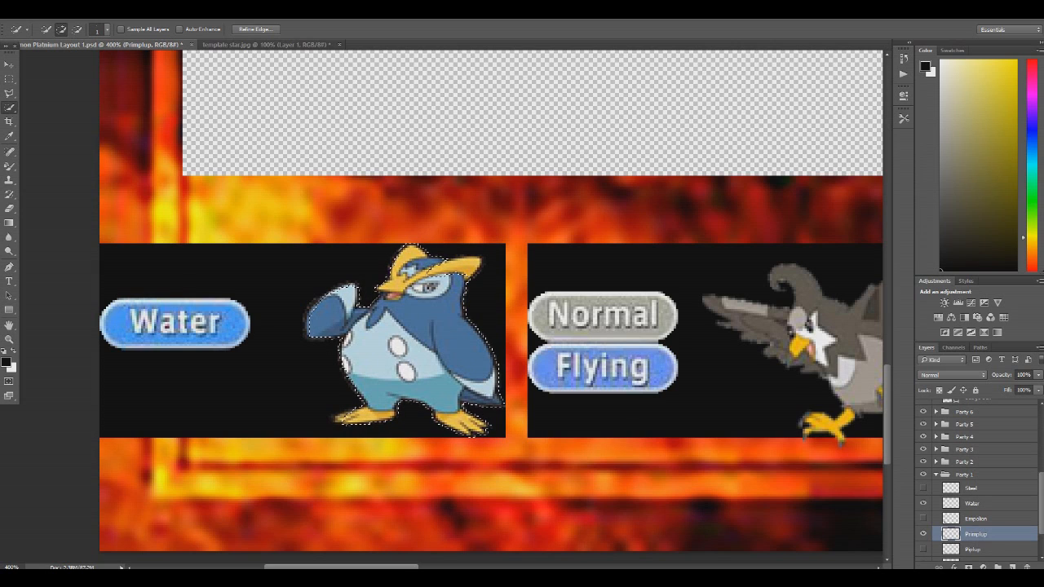
pyautogui.hotkey('ctrl', 'd')
# Step: Switch to the template star.jpg document and open 408.png from the all pokemon folder
pyautogui.hotkey('ctrl', 'Tab')
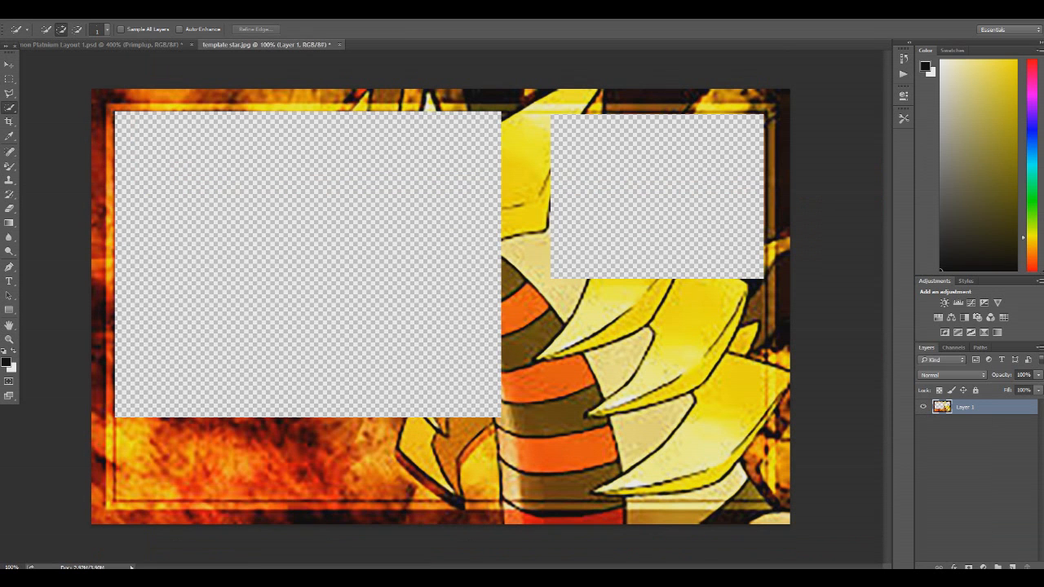
pyautogui.hotkey('alt', 'Tab')
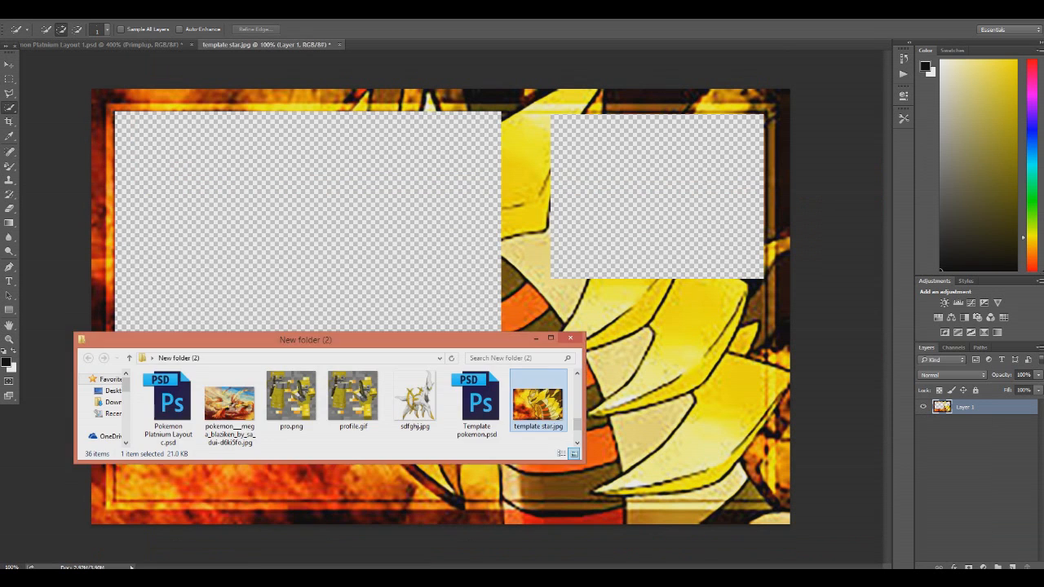
pyautogui.scroll(4, 331, 408)
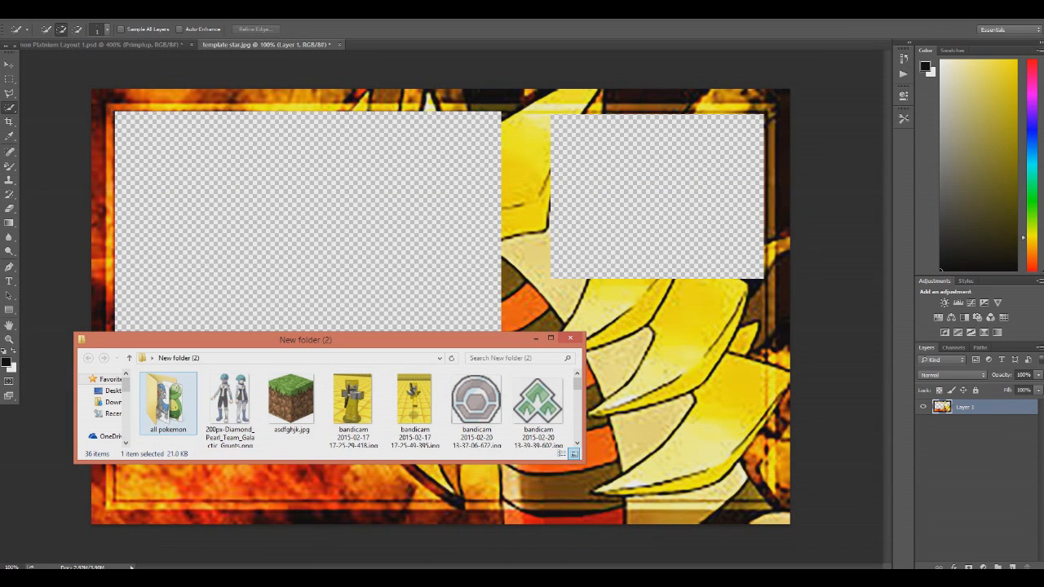
pyautogui.doubleClick(168, 402)
pyautogui.moveTo(148, 369); pyautogui.dragTo(168, 411)
pyautogui.doubleClick(168, 404)
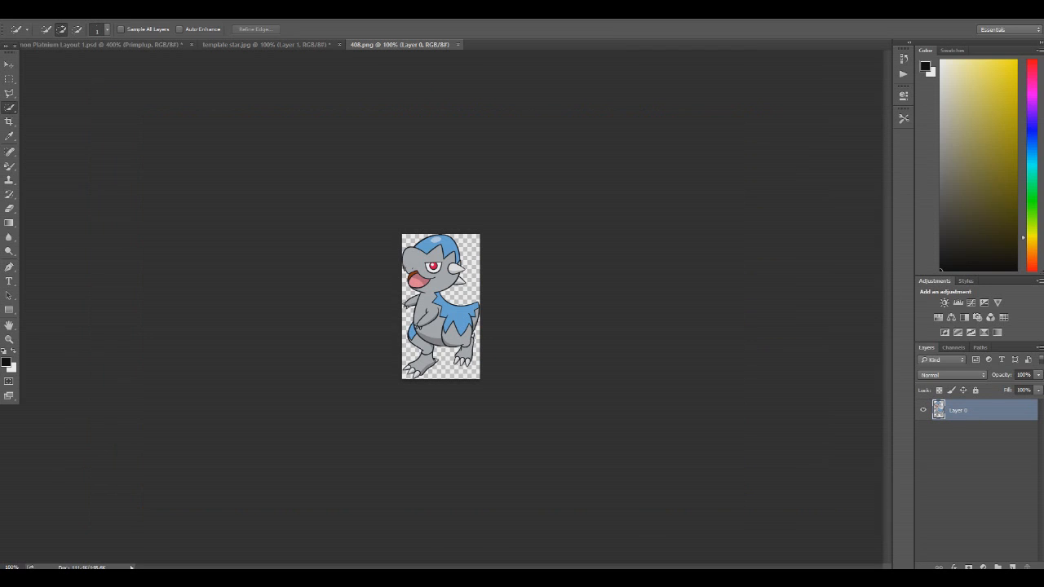
# Step: Select the entire 408.png image with a rectangular marquee and paste a copy into template star.jpg as a new layer
pyautogui.hotkey('ctrl', '+')
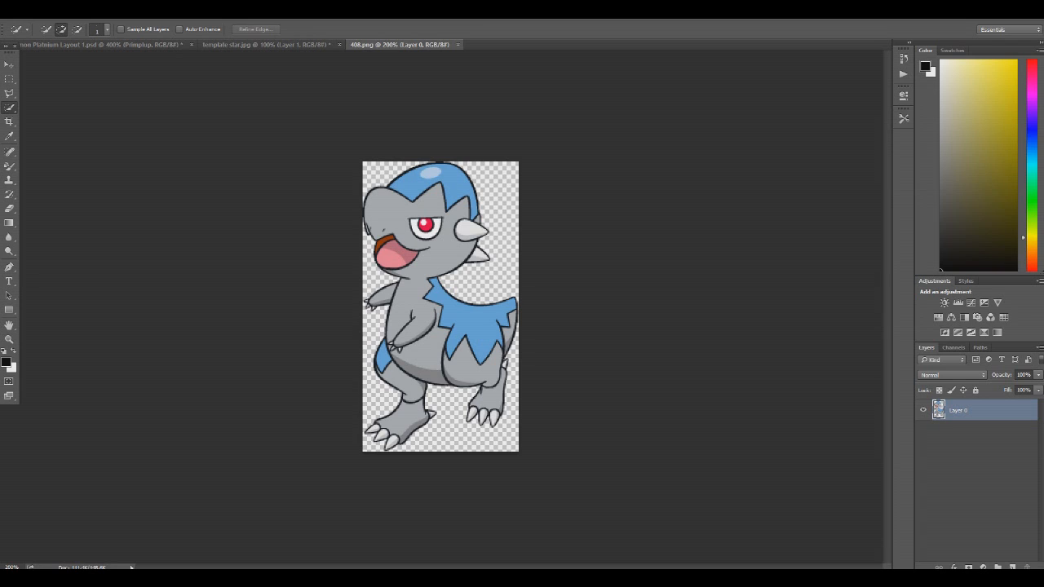
pyautogui.moveTo(393, 210)
pyautogui.mouseDown()
pyautogui.moveTo(425, 208)
pyautogui.moveTo(431, 177)
pyautogui.mouseUp()
pyautogui.hotkey('ctrl', 'd')
pyautogui.press('m')
pyautogui.moveTo(252, 95); pyautogui.dragTo(616, 483)
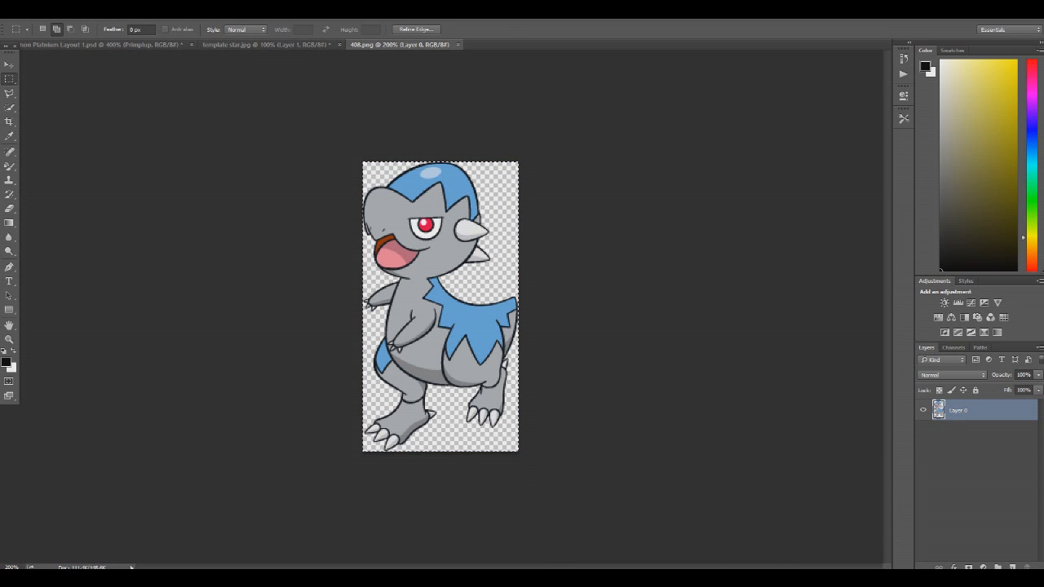
pyautogui.click(270, 45)
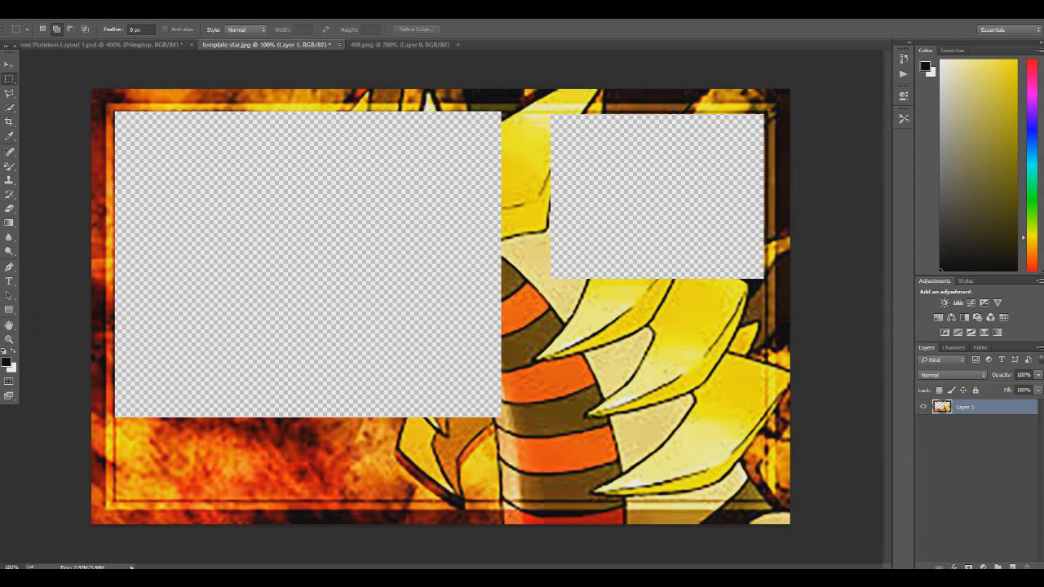
pyautogui.press('v')
pyautogui.hotkey('ctrl', 'v')
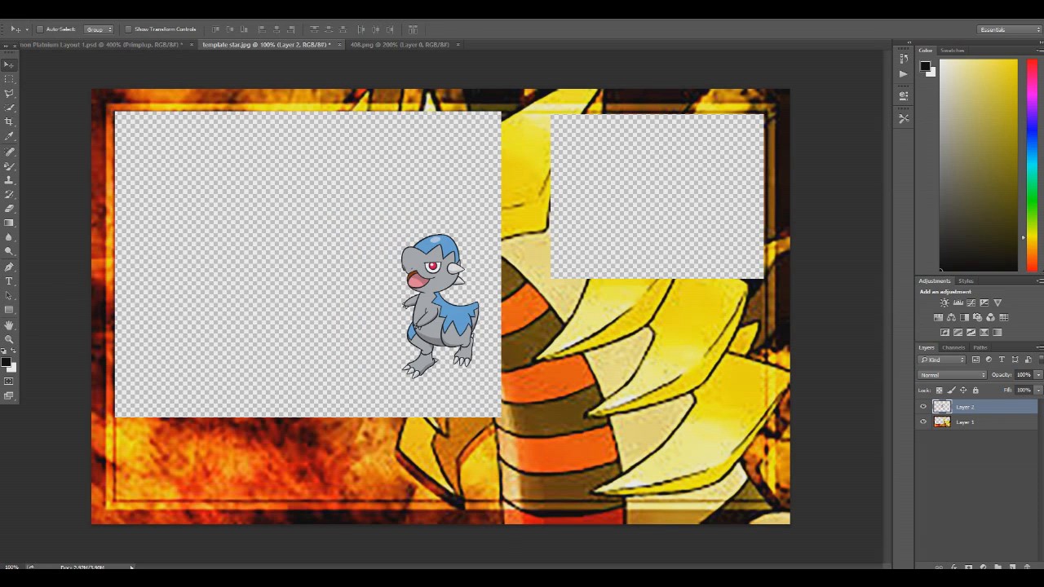
# Step: Scale the pasted Pokemon to about 46% width and 35% height and move it into the upper part of the game cutout
pyautogui.moveTo(440, 307); pyautogui.dragTo(342, 331)
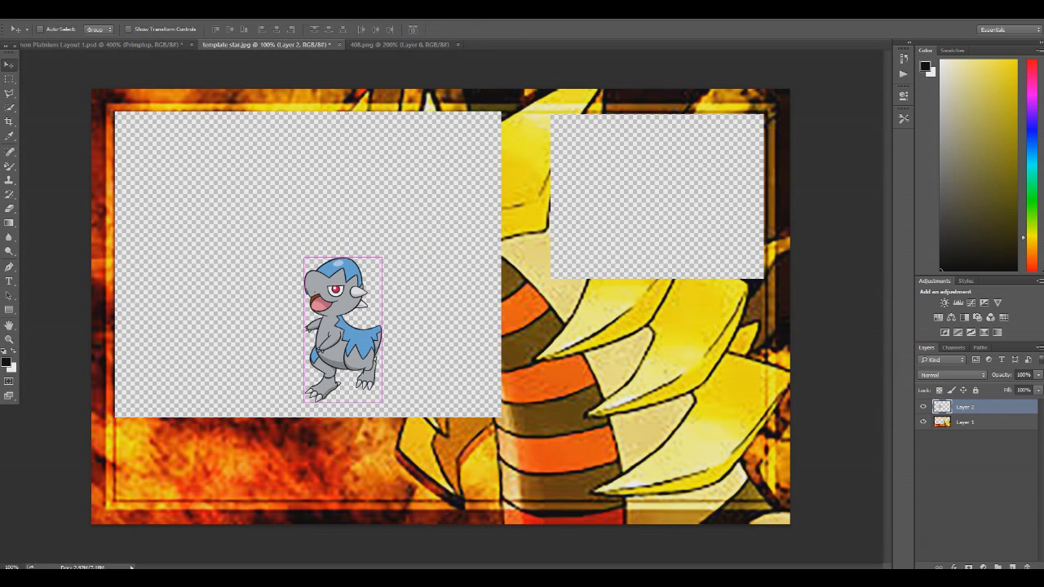
pyautogui.hotkey('ctrl', 't')
pyautogui.moveTo(303, 257); pyautogui.dragTo(345, 350)
pyautogui.press('v')
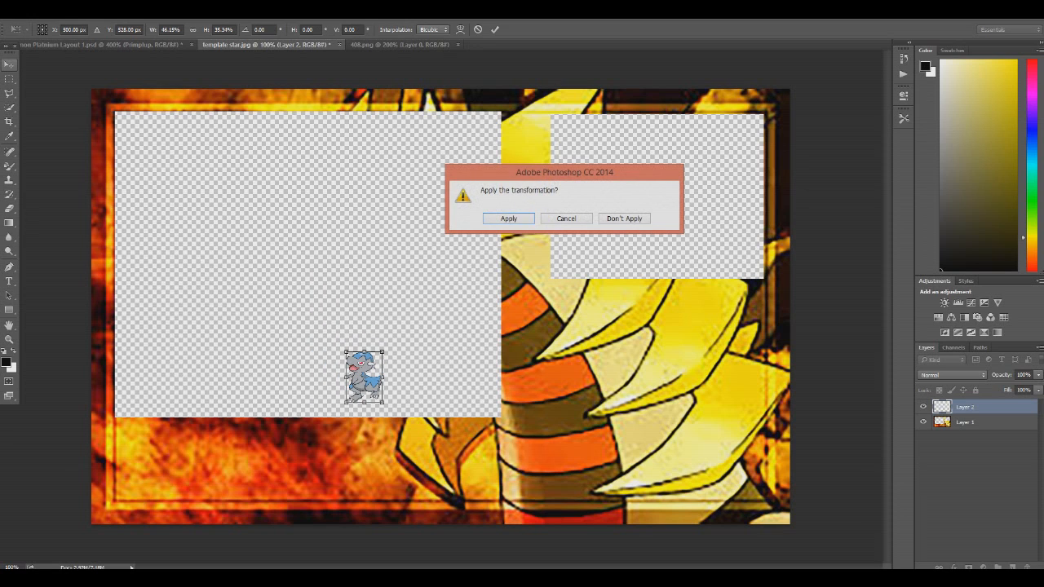
pyautogui.press('Return')
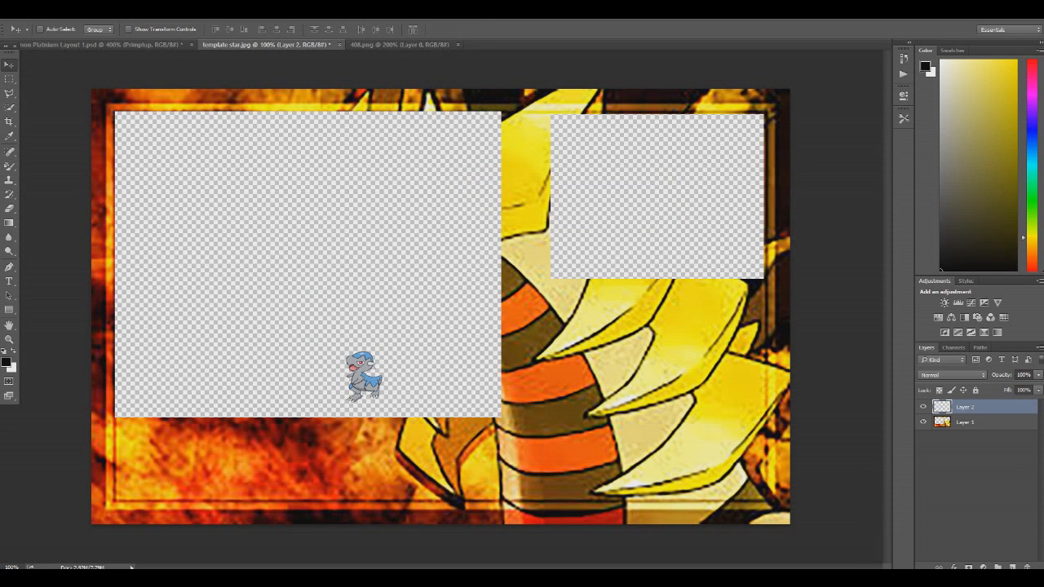
pyautogui.moveTo(371, 356); pyautogui.dragTo(259, 199)
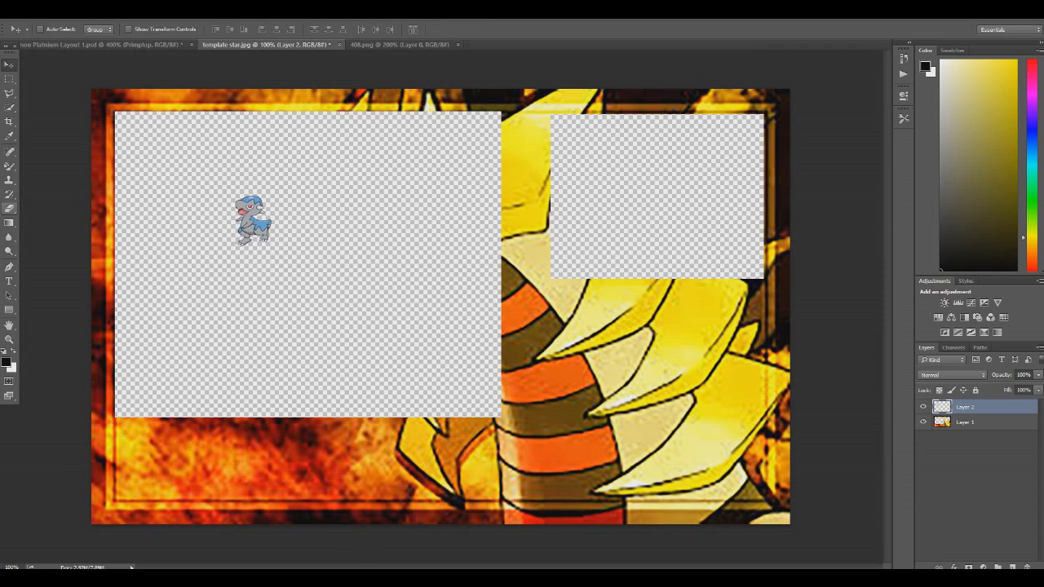
# Step: Draw a black rectangle about 173 by 101 px beneath the game cutout's lower-left corner and duplicate its layer once
pyautogui.click(9, 310)
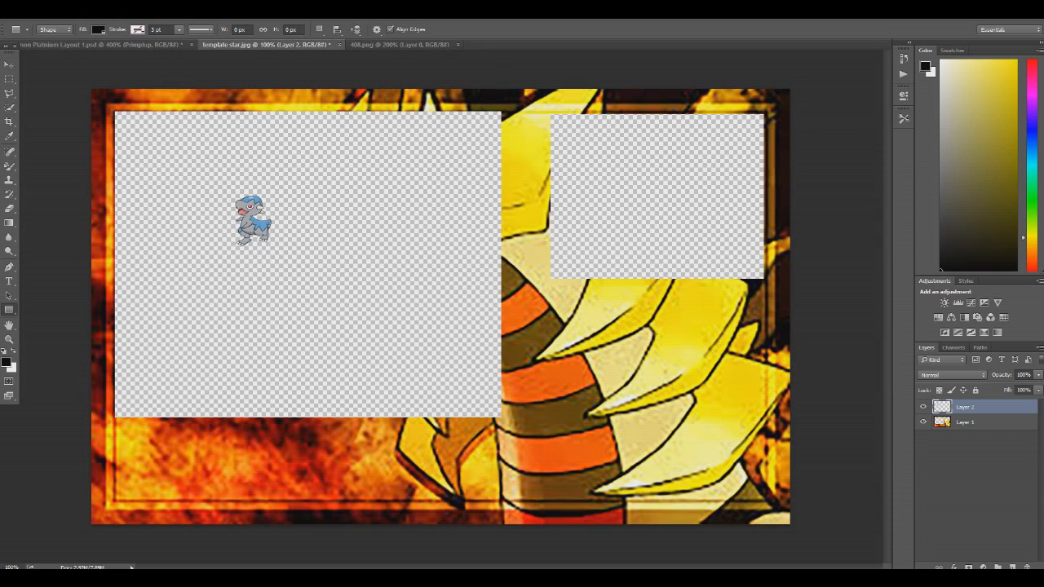
pyautogui.moveTo(117, 444); pyautogui.dragTo(212, 498)
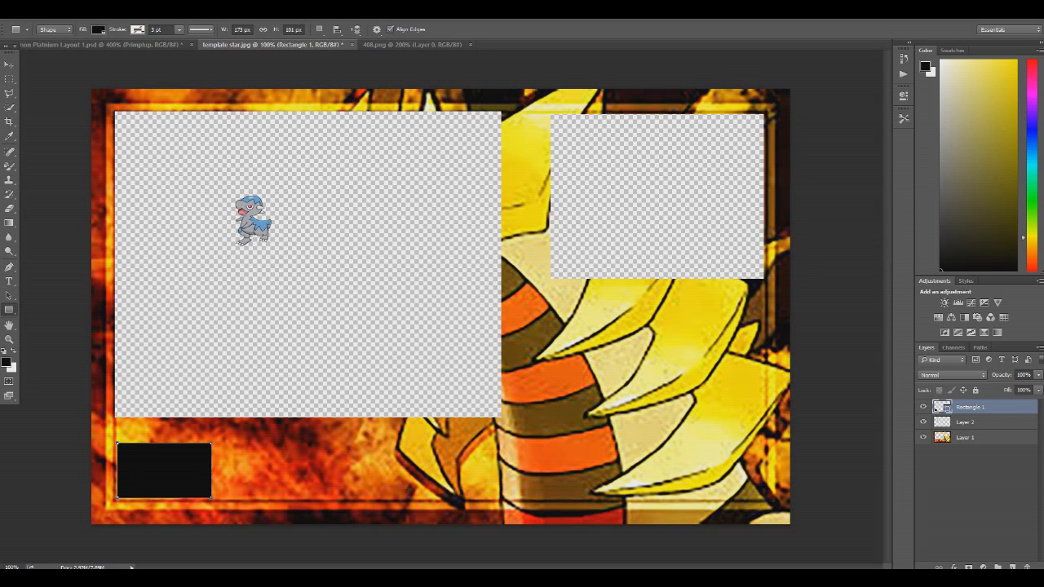
pyautogui.rightClick(970, 406)
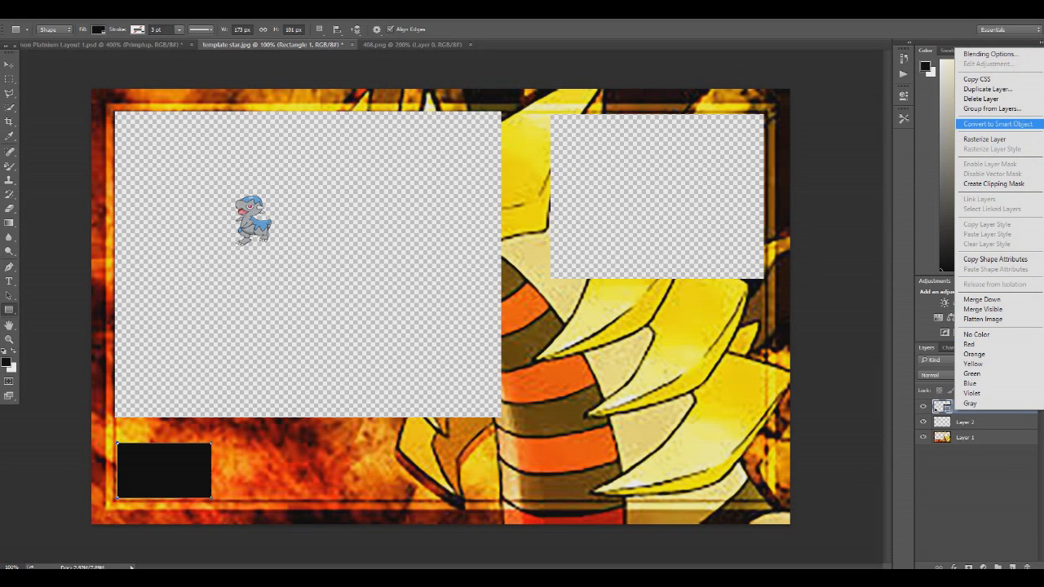
pyautogui.click(987, 89)
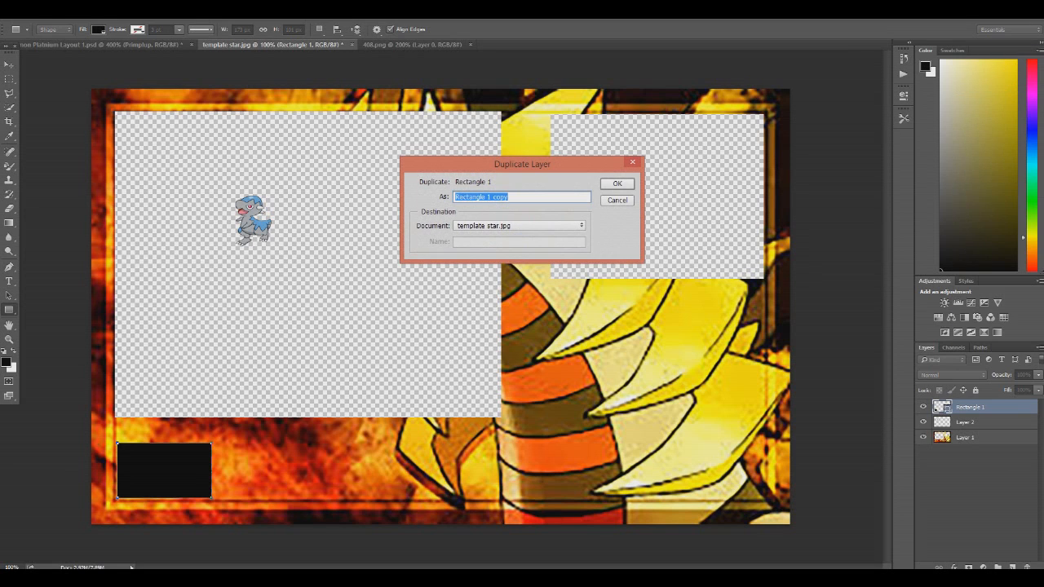
pyautogui.press('Return')
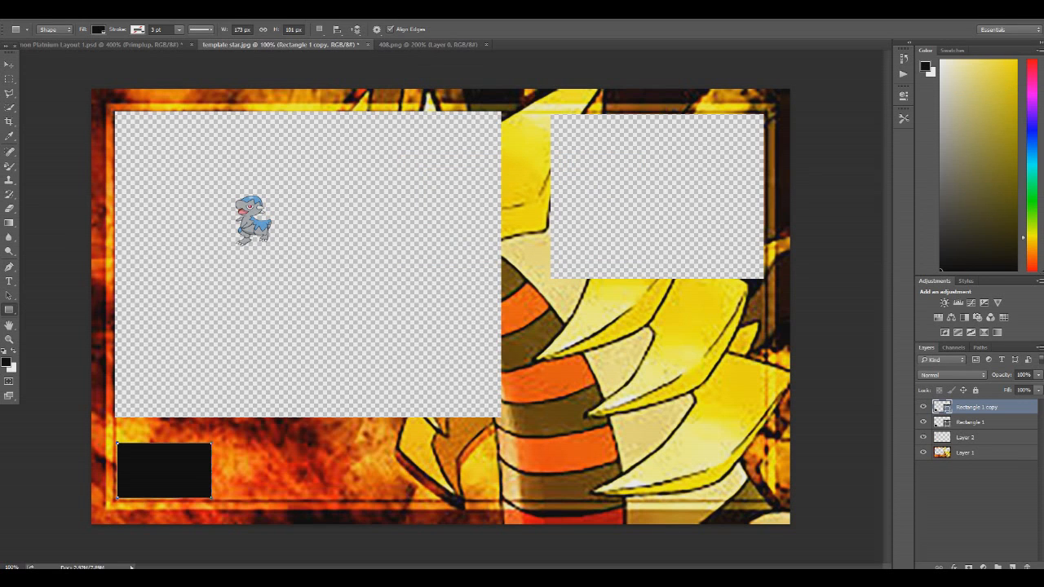
# Step: Duplicate the Rectangle 1 layer four more times, keeping the default copy names
pyautogui.rightClick(970, 421)
pyautogui.click(987, 105)
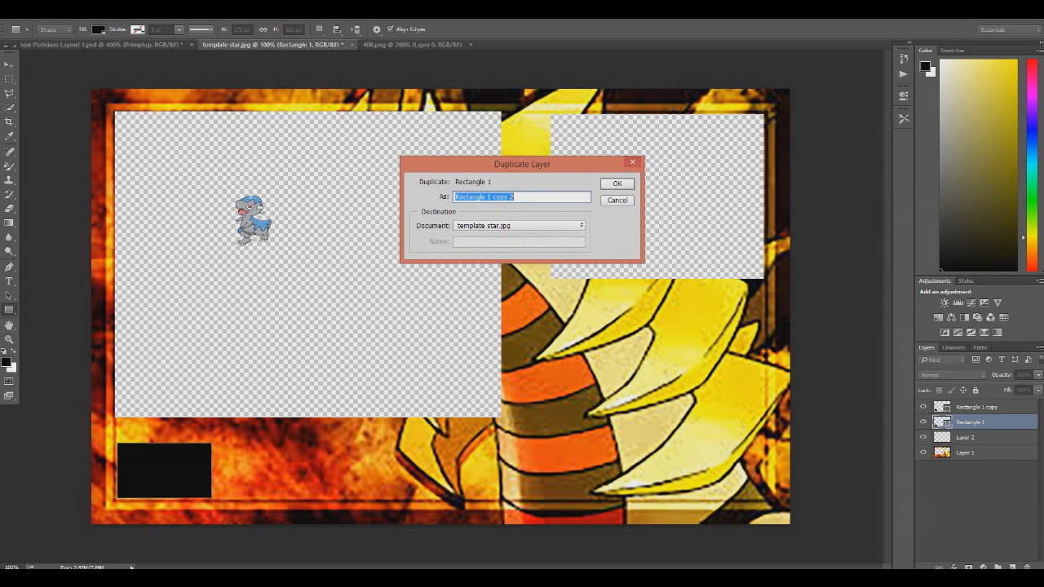
pyautogui.press('Return')
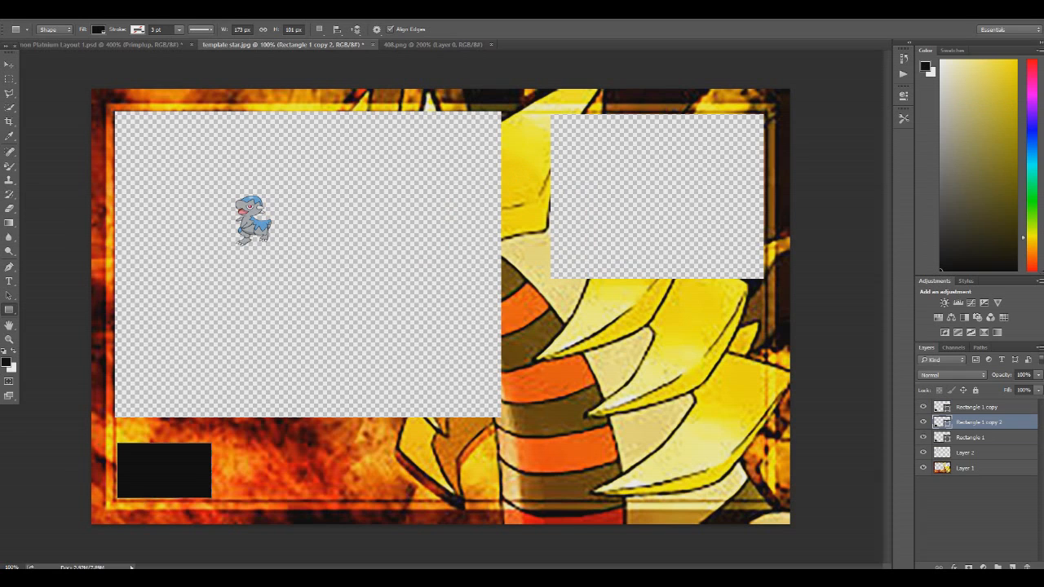
pyautogui.rightClick(970, 437)
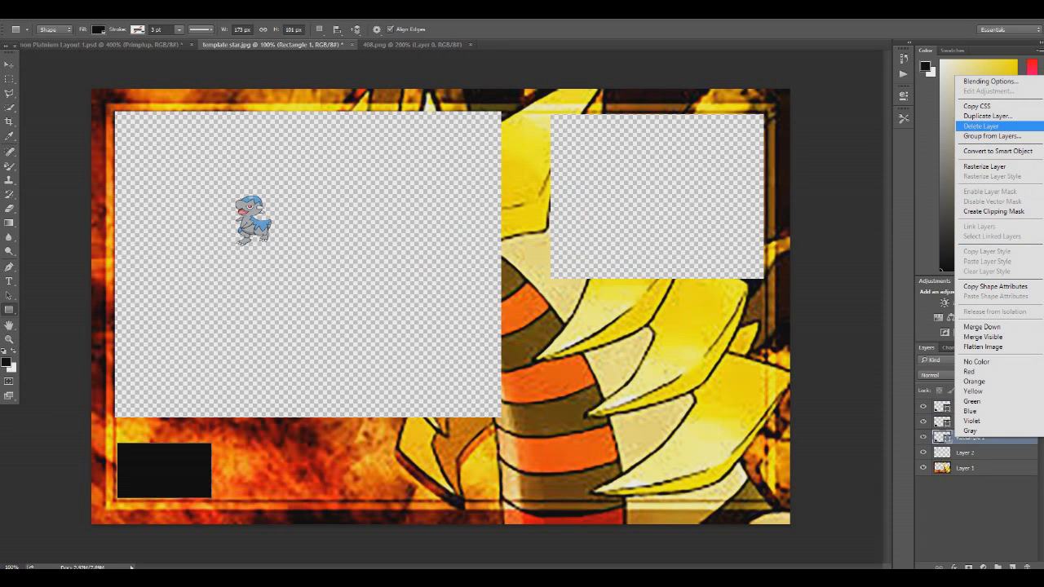
pyautogui.click(987, 116)
pyautogui.press('Return')
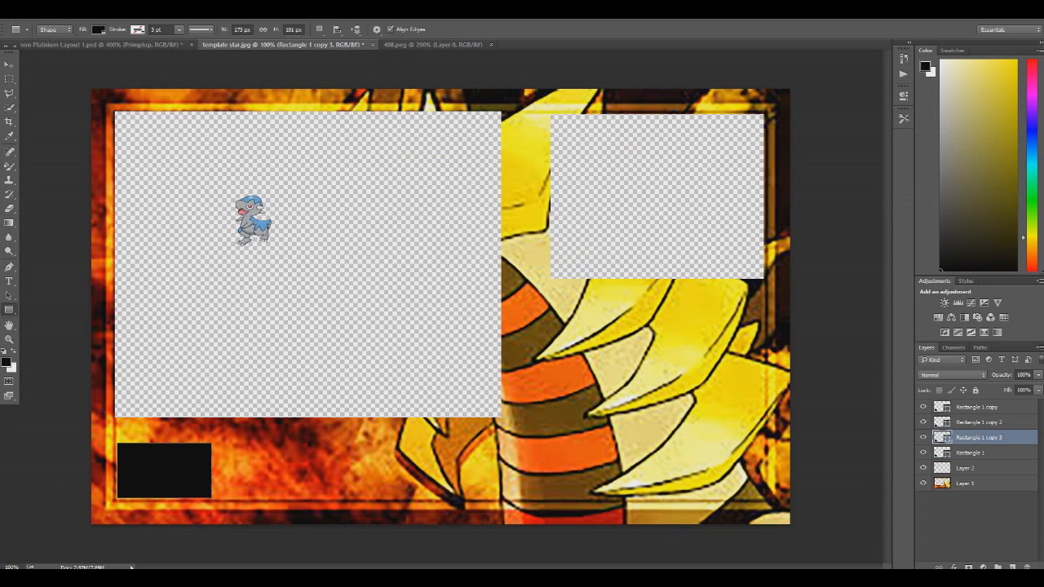
pyautogui.rightClick(971, 453)
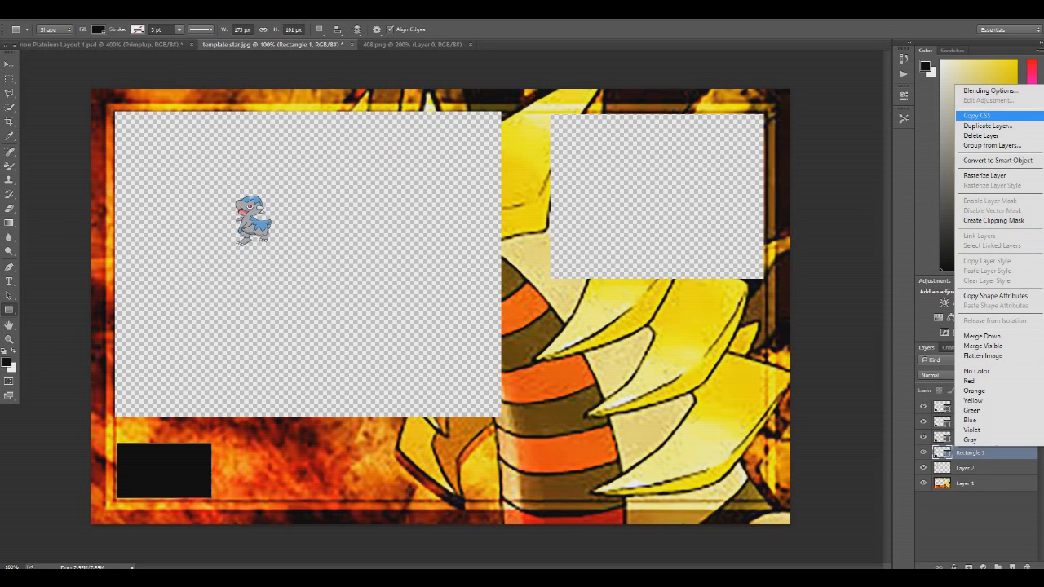
pyautogui.click(987, 116)
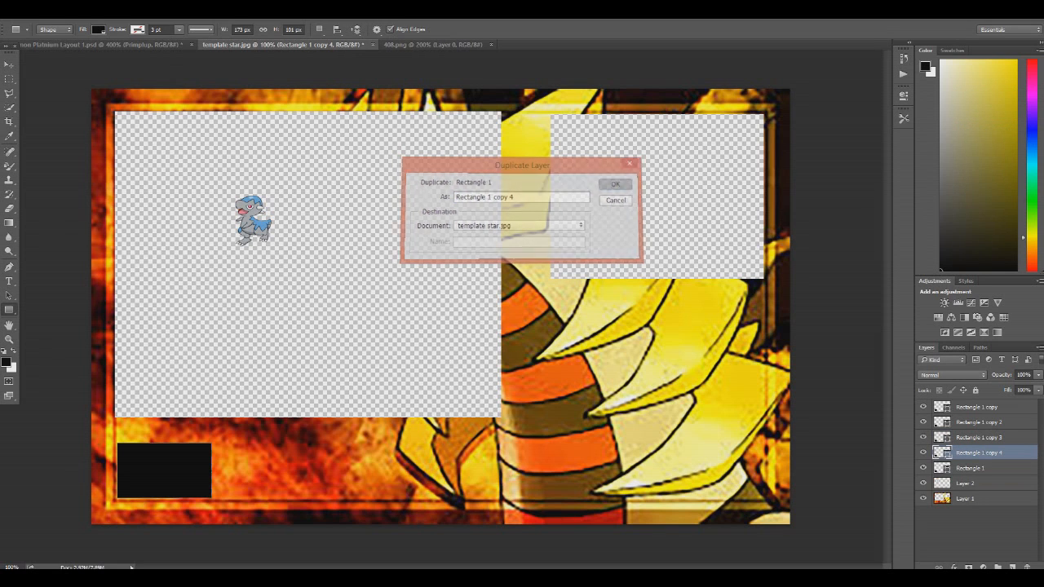
pyautogui.press('Return')
pyautogui.rightClick(970, 468)
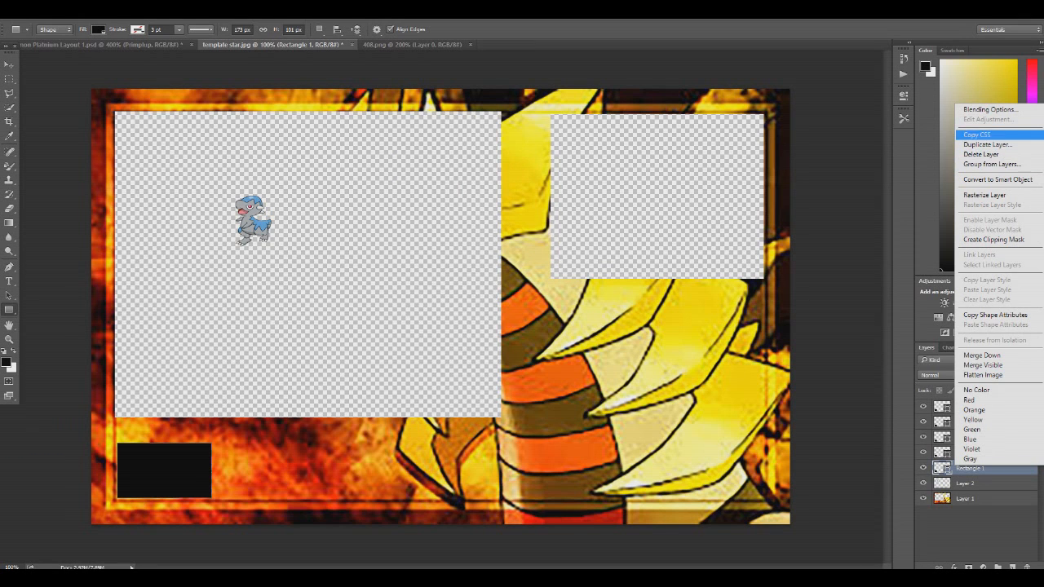
pyautogui.click(987, 145)
pyautogui.press('Return')
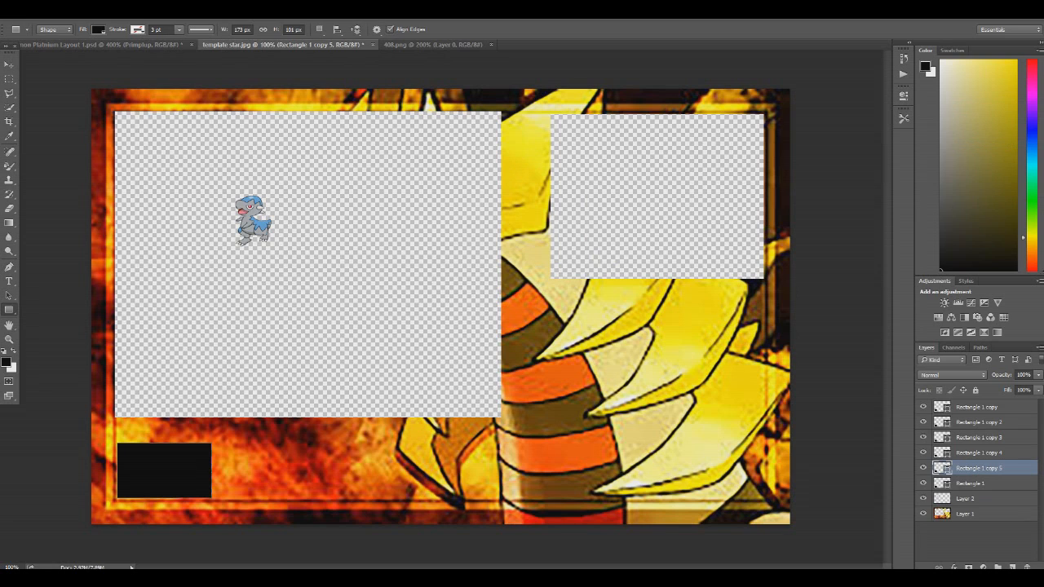
# Step: Move the five rectangle copies, one layer at a time, into an evenly spaced horizontal row extending right from the original box
pyautogui.click(985, 407)
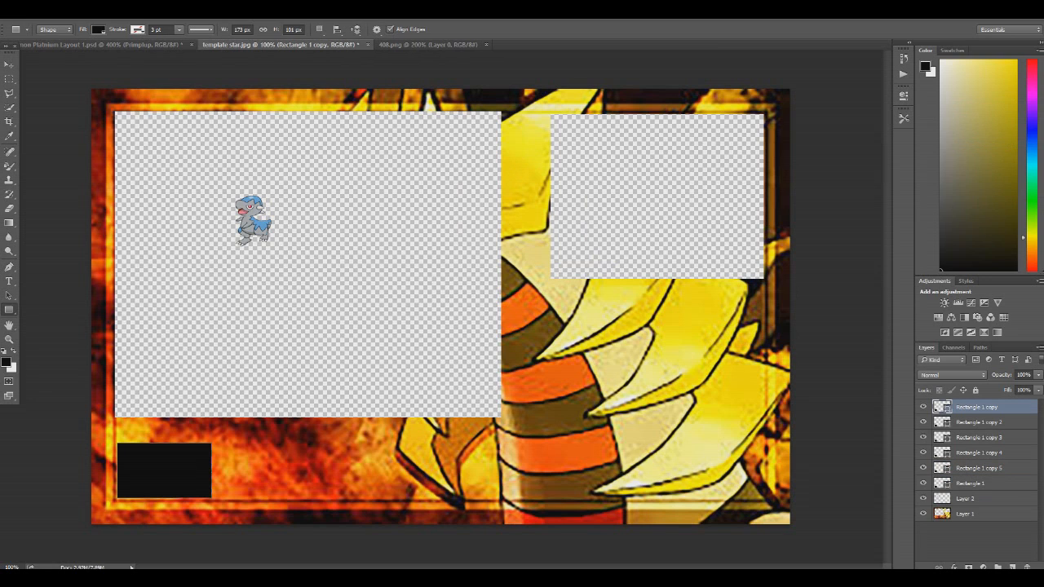
pyautogui.press('v')
pyautogui.moveTo(170, 448); pyautogui.dragTo(281, 448)
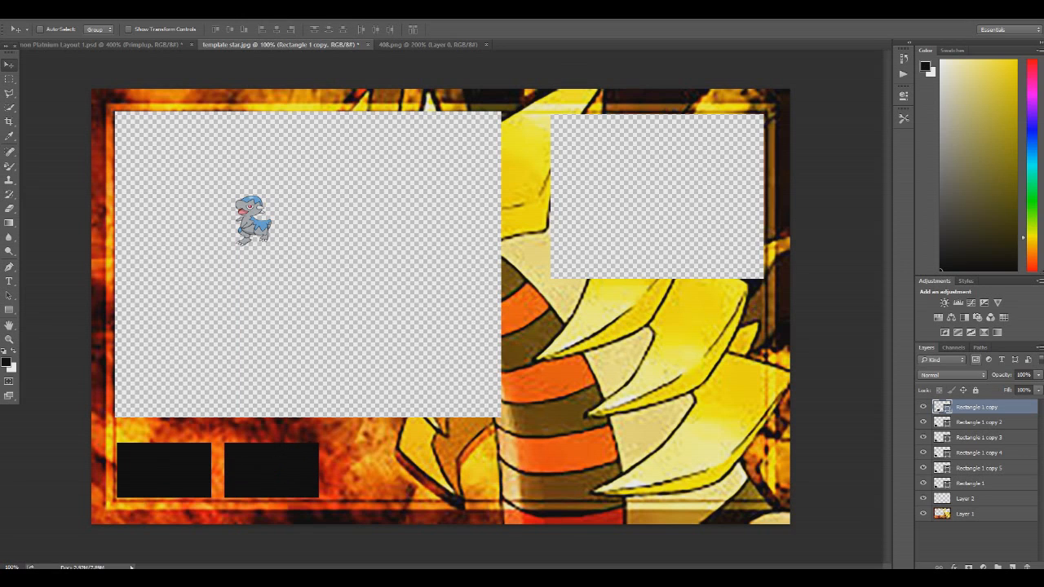
pyautogui.click(978, 421)
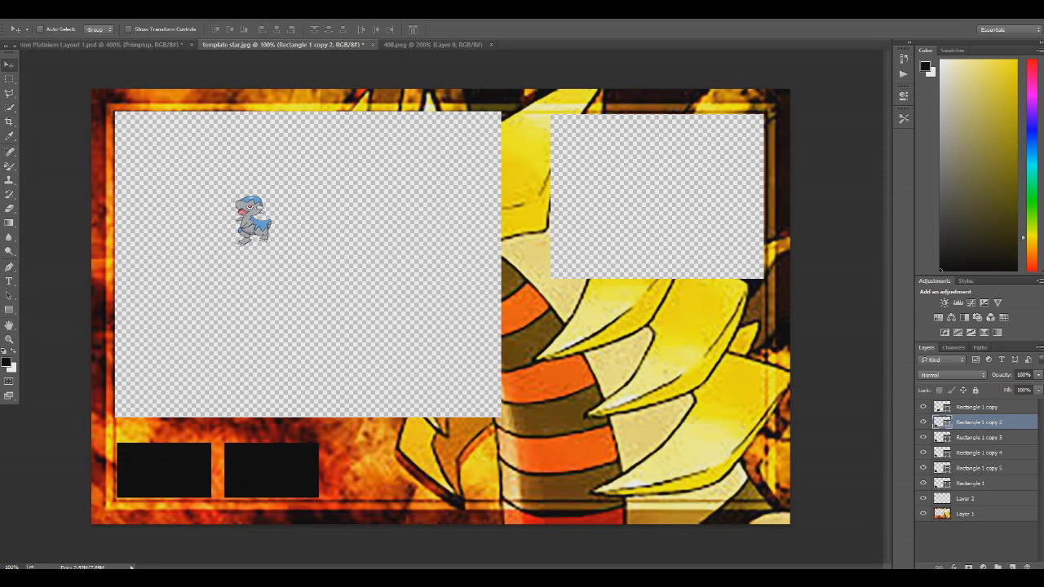
pyautogui.moveTo(181, 468); pyautogui.dragTo(371, 468)
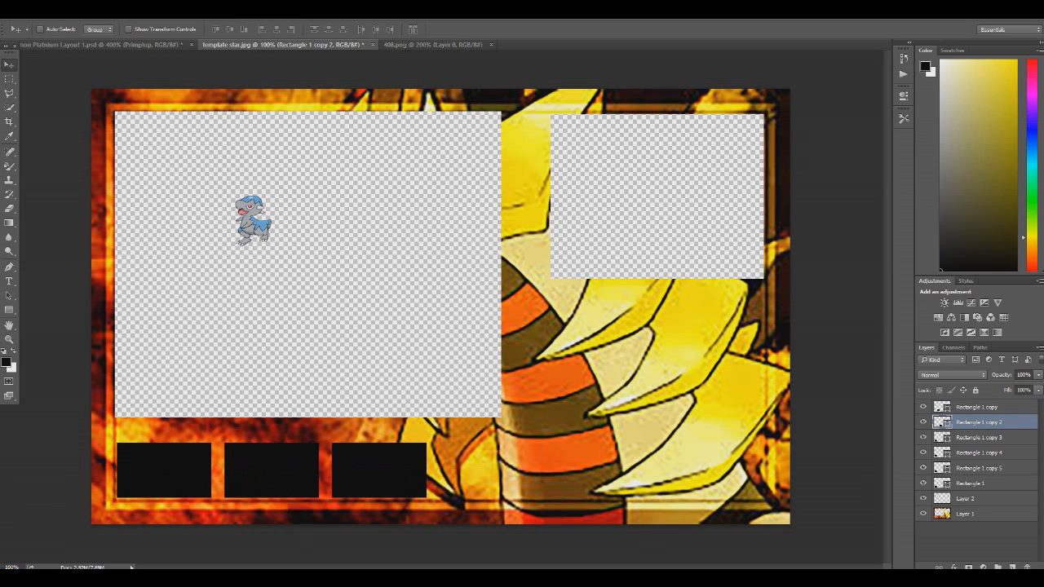
pyautogui.click(978, 437)
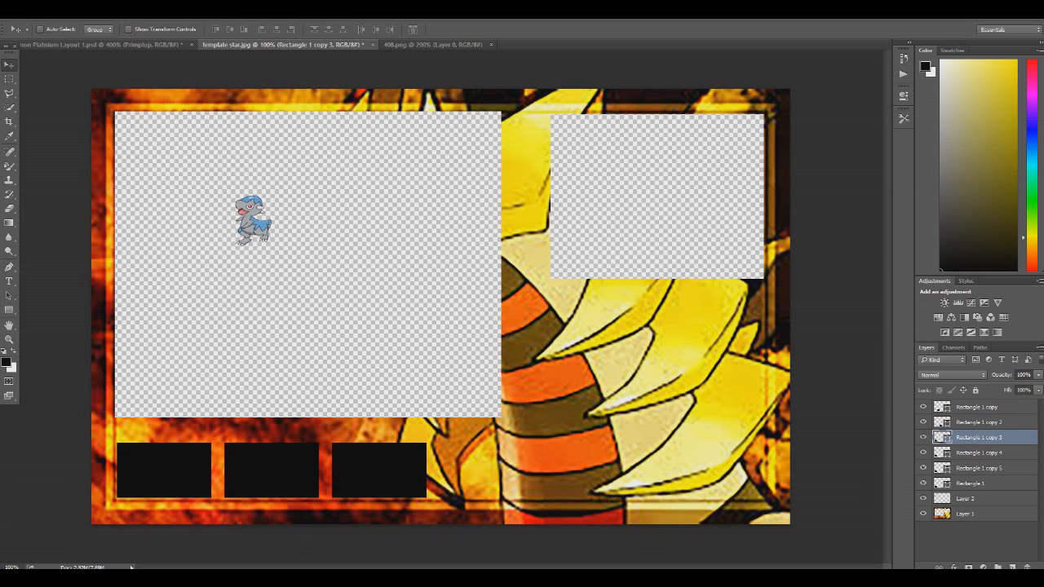
pyautogui.moveTo(190, 466); pyautogui.dragTo(507, 461)
pyautogui.click(978, 453)
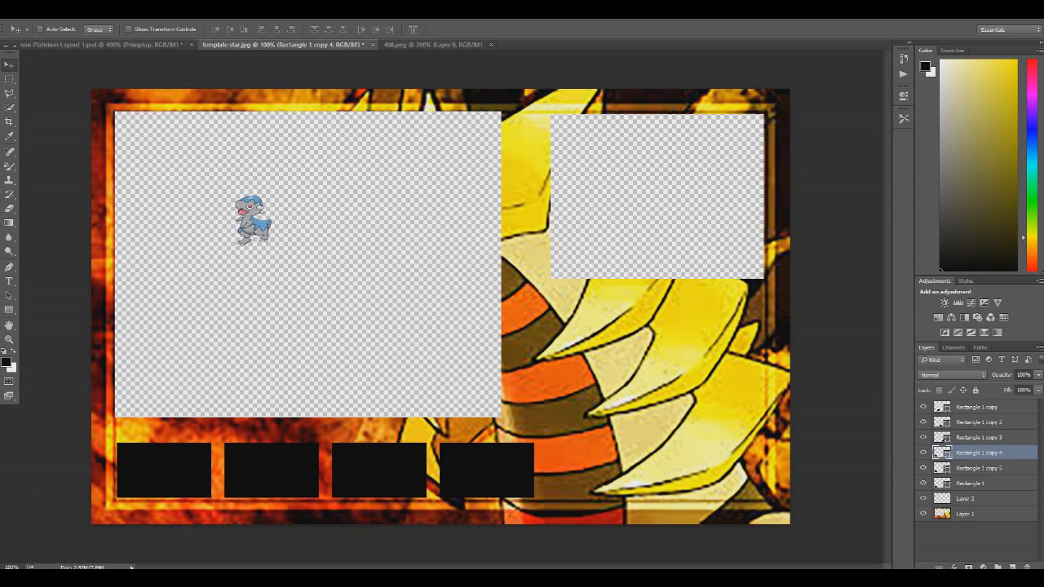
pyautogui.moveTo(186, 465); pyautogui.dragTo(617, 455)
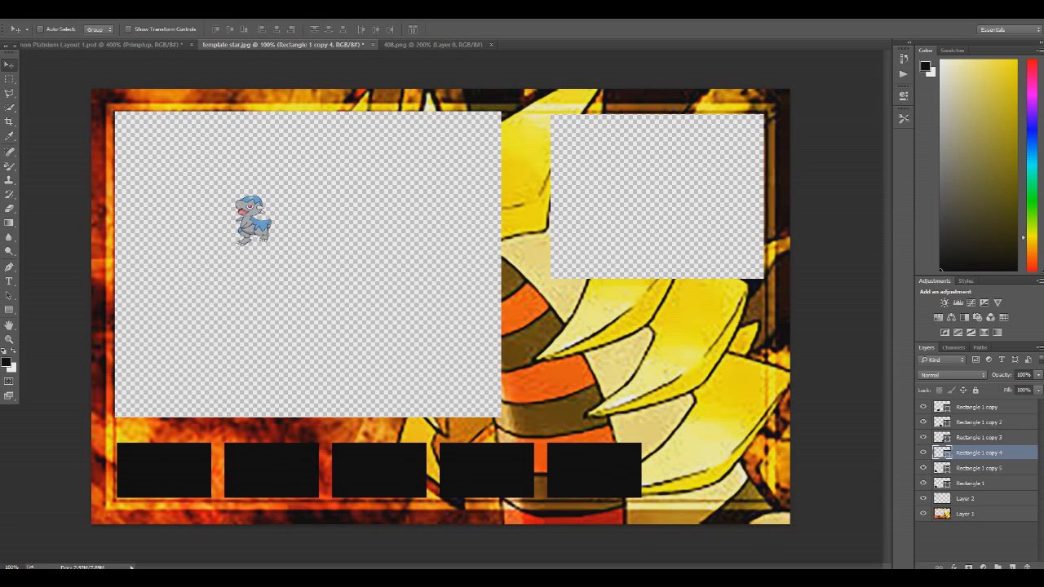
pyautogui.click(979, 468)
pyautogui.moveTo(204, 456); pyautogui.dragTo(745, 450)
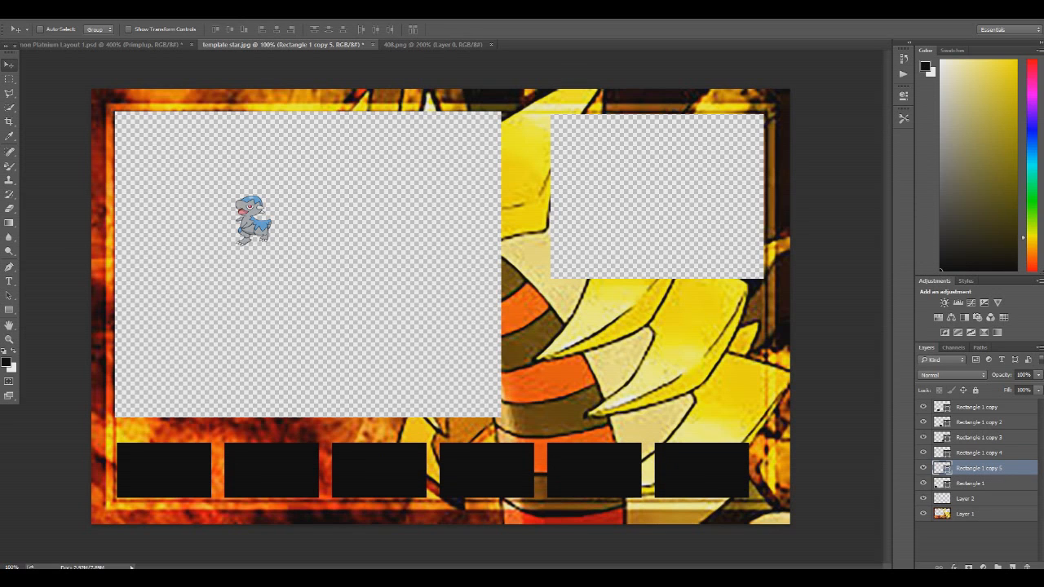
# Step: Move the Pokemon layer directly above Rectangle 1 in the stacking order and place the Pokemon over the right part of the first slot
pyautogui.click(978, 498)
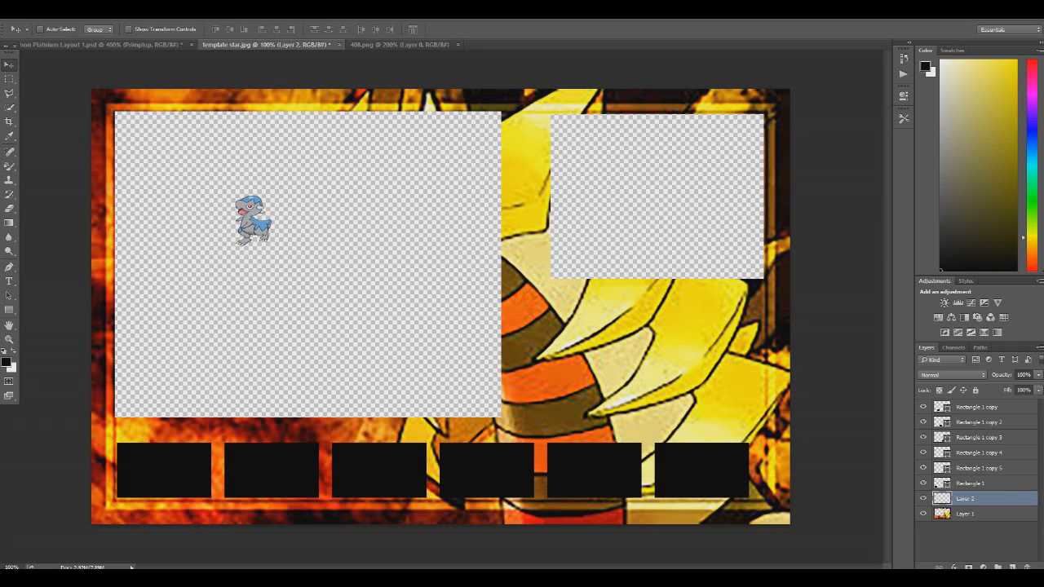
pyautogui.moveTo(253, 220); pyautogui.dragTo(175, 385)
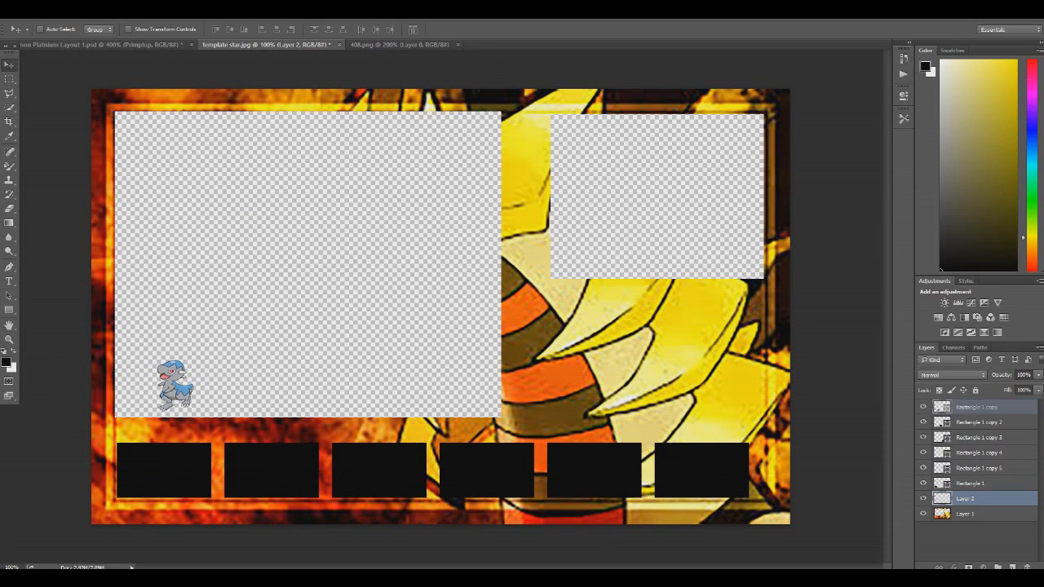
pyautogui.moveTo(968, 407); pyautogui.dragTo(968, 481)
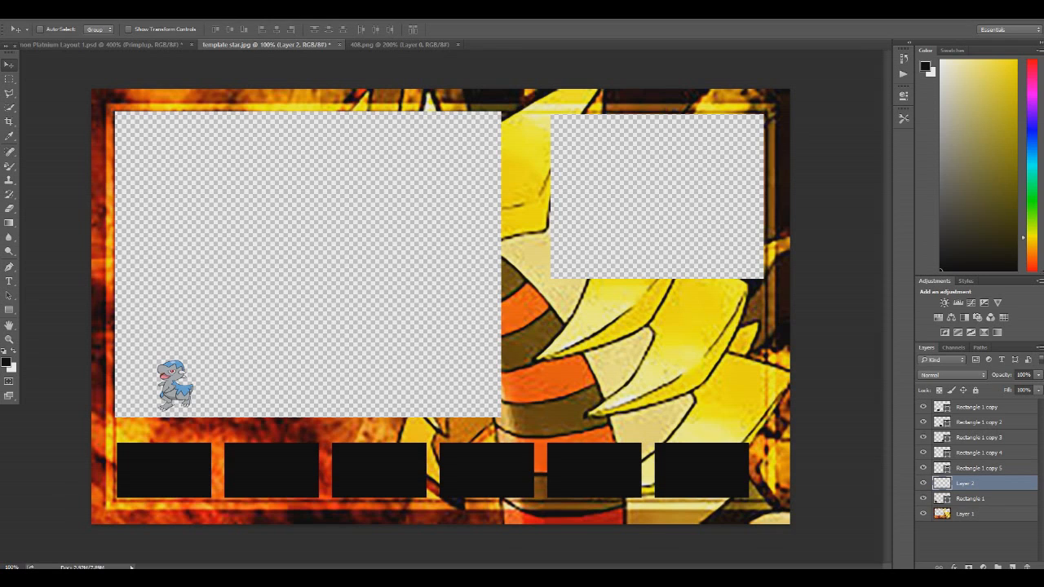
pyautogui.moveTo(180, 371); pyautogui.dragTo(204, 456)
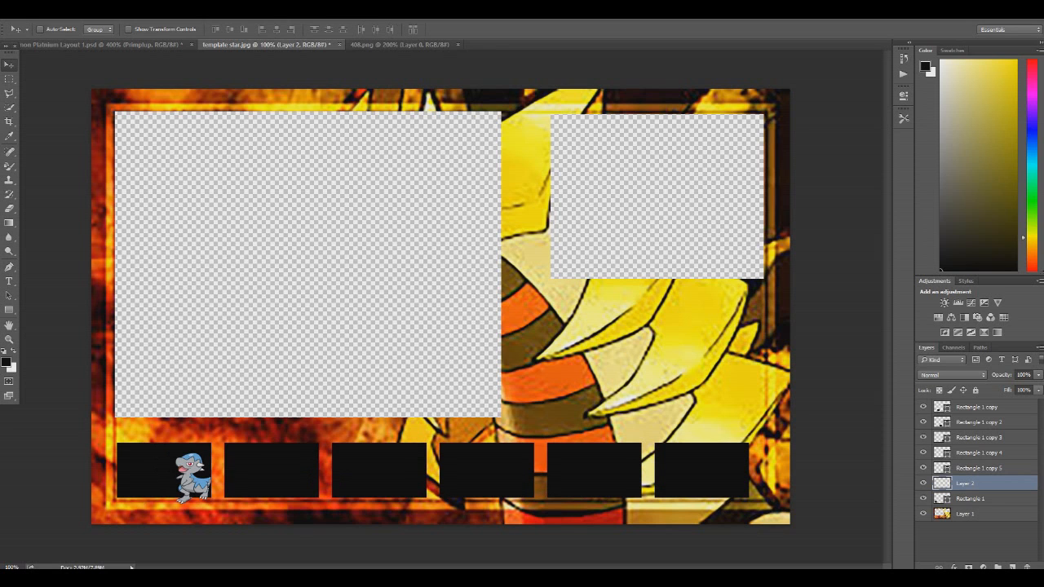
# Step: Draw a rectangular marquee selection around the whole Pokemon in the first slot
pyautogui.hotkey('ctrl', '+')
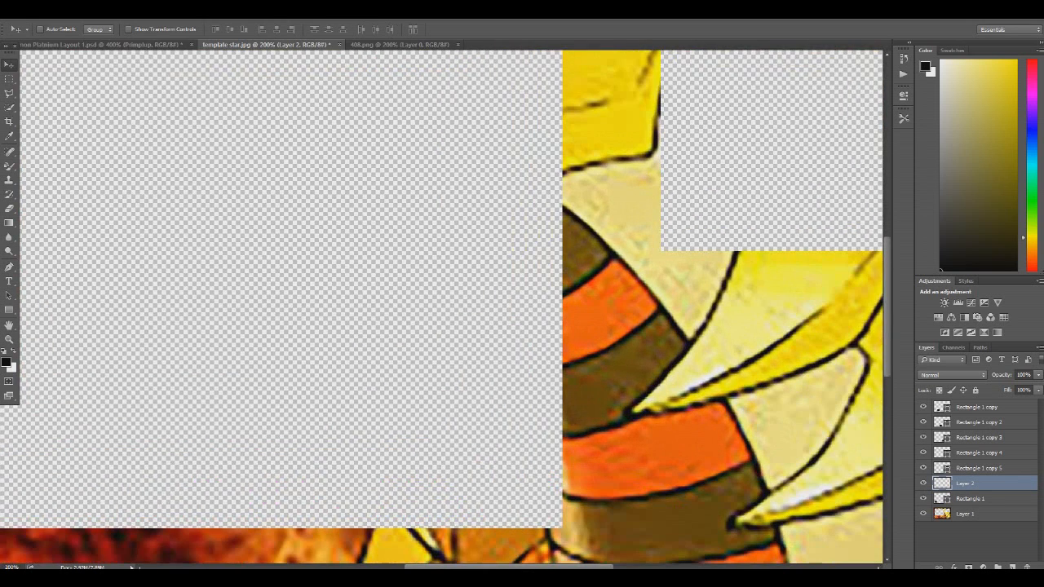
pyautogui.scroll(-5, 441, 302)
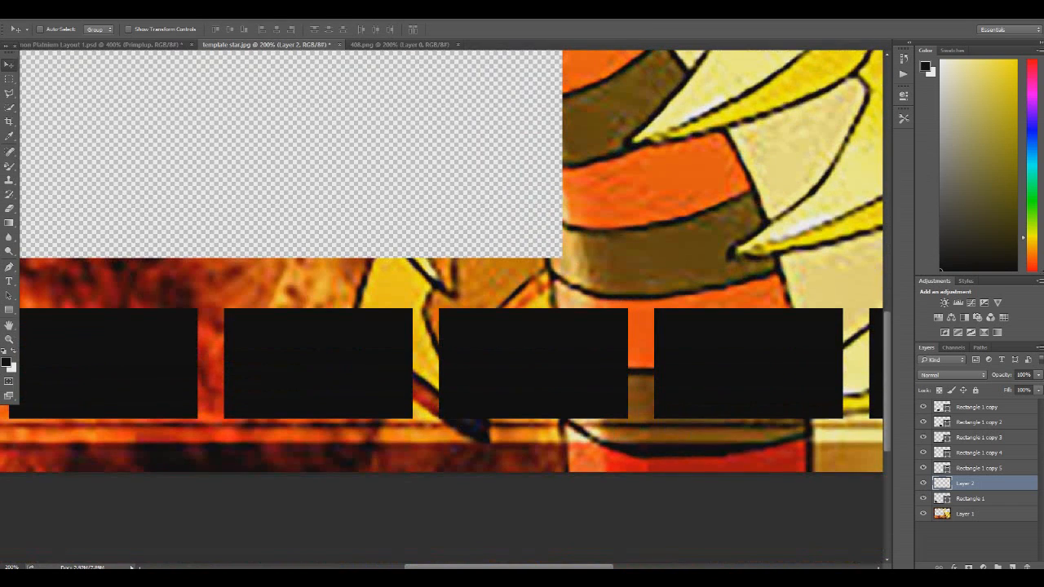
pyautogui.hscroll(-6, 441, 302)
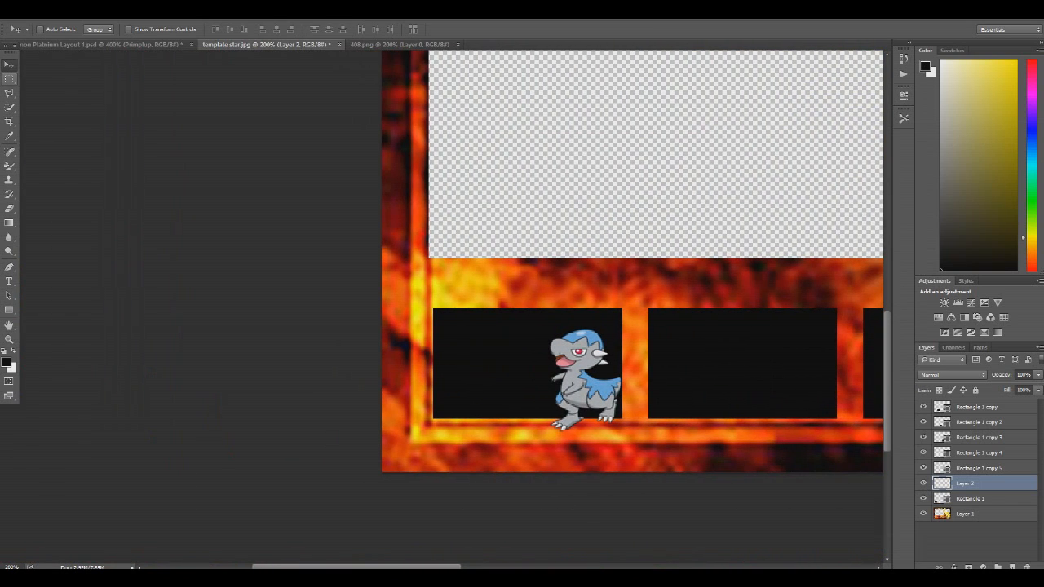
pyautogui.click(9, 79)
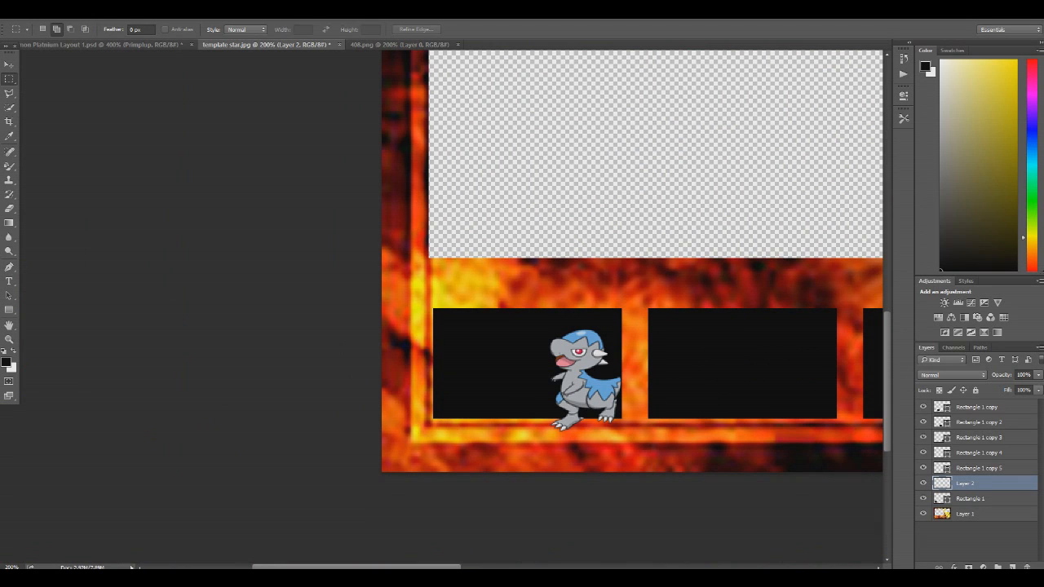
pyautogui.moveTo(539, 298); pyautogui.dragTo(629, 442)
# Step: Subtract everything below the black slot's lower edge from the selection around the Pokemon
pyautogui.hotkey('ctrl', '+')
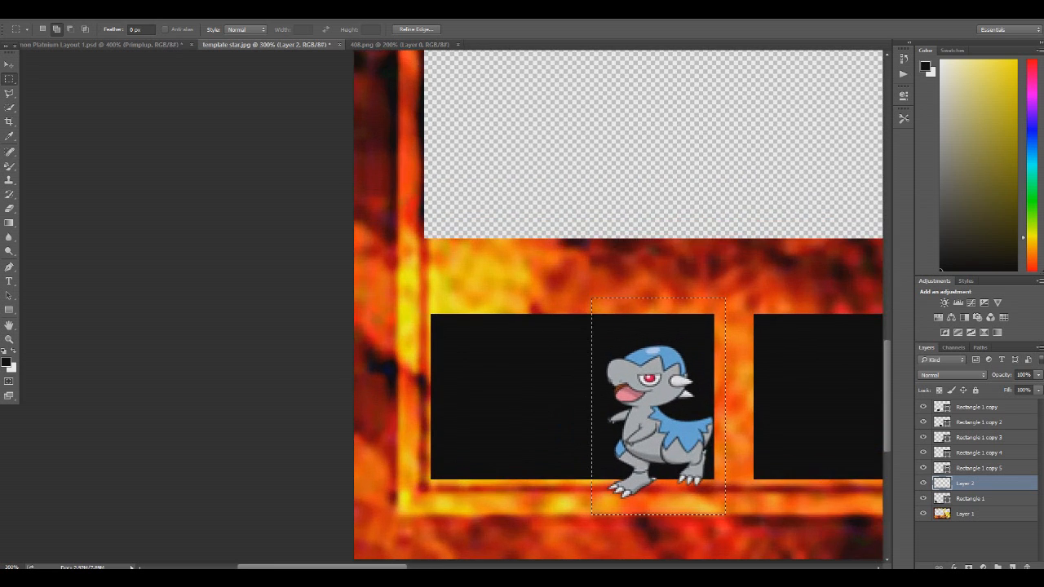
pyautogui.scroll(-5, 604, 307)
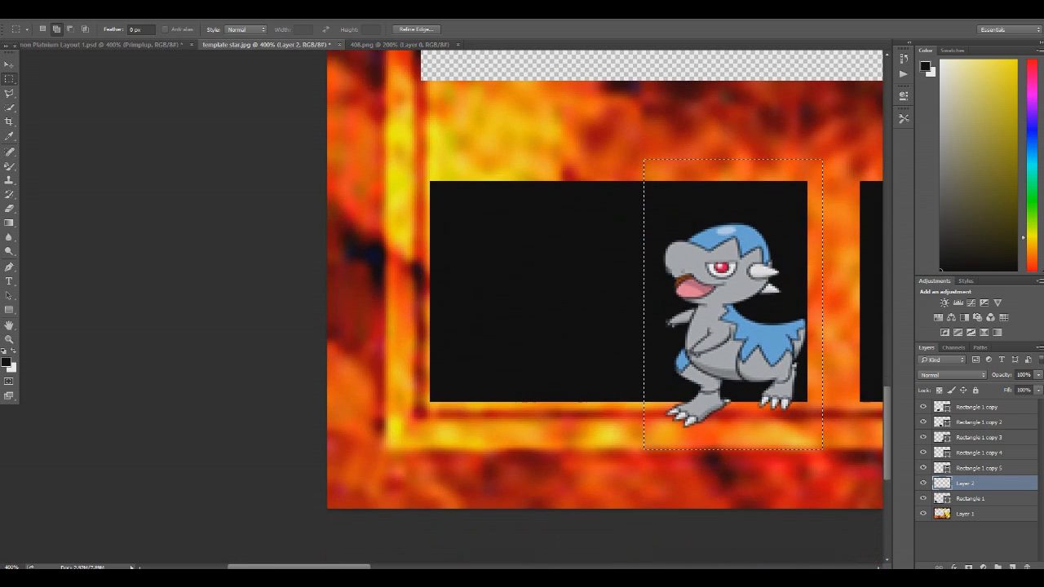
pyautogui.hscroll(5, 604, 270)
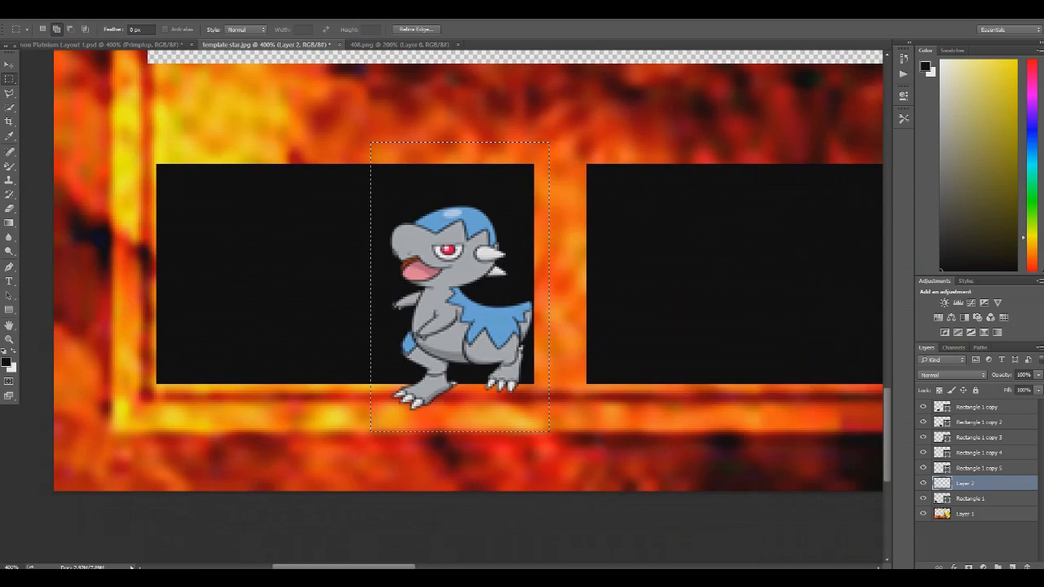
pyautogui.hotkey('ctrl', '+')
pyautogui.hotkey('ctrl', '+')
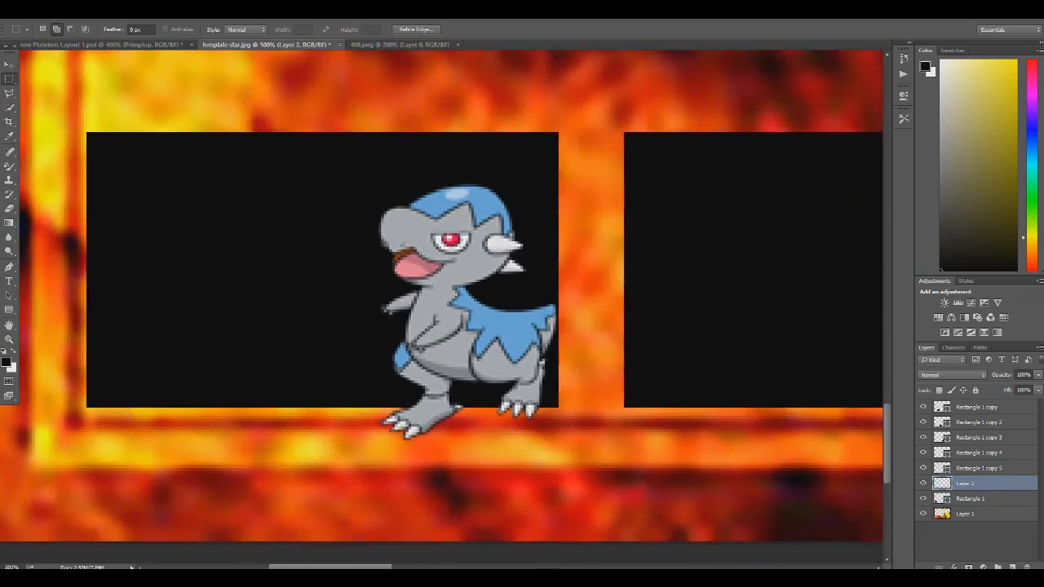
pyautogui.hotkey('ctrl', '+')
pyautogui.hotkey('ctrl', '+')
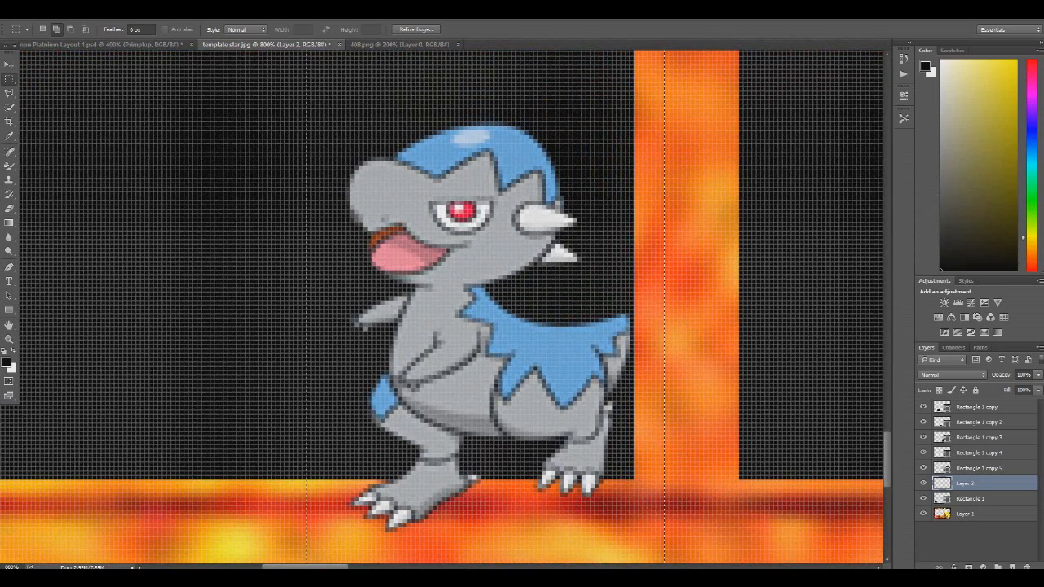
pyautogui.click(70, 29)
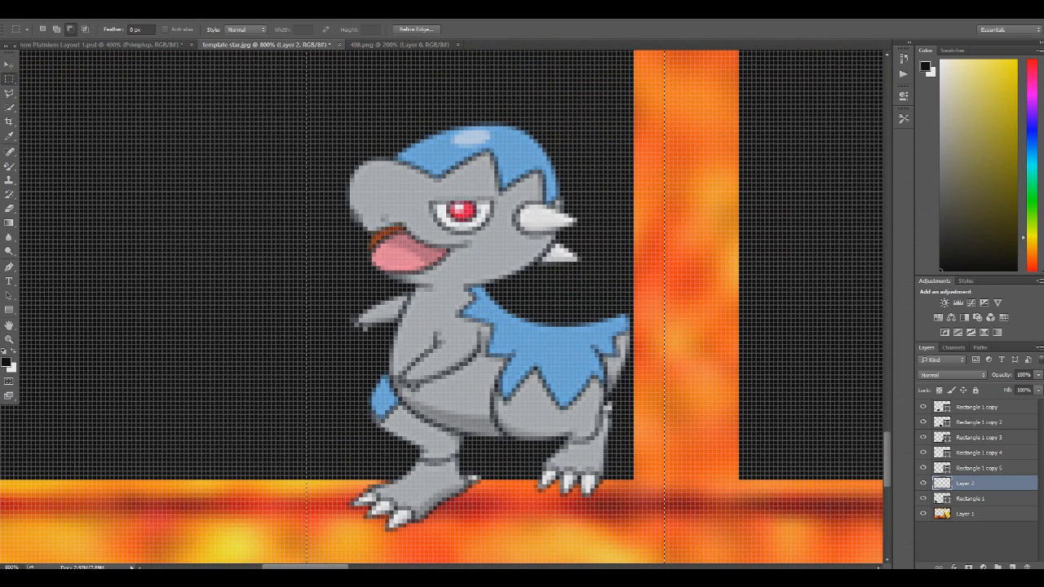
pyautogui.moveTo(307, 480); pyautogui.dragTo(663, 500)
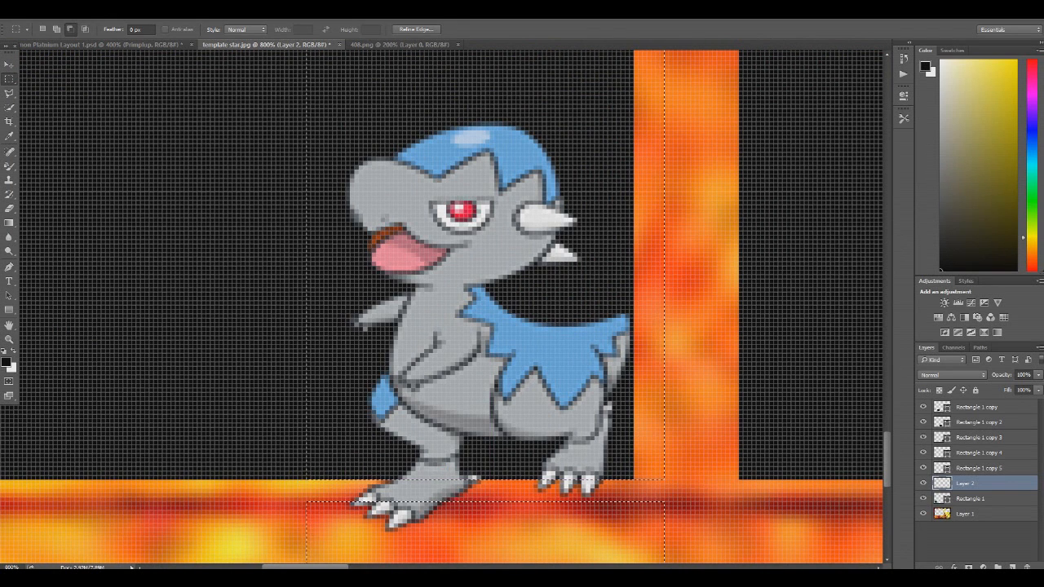
pyautogui.scroll(-2, 442, 317)
pyautogui.scroll(-2, 442, 317)
pyautogui.moveTo(280, 482); pyautogui.dragTo(677, 402)
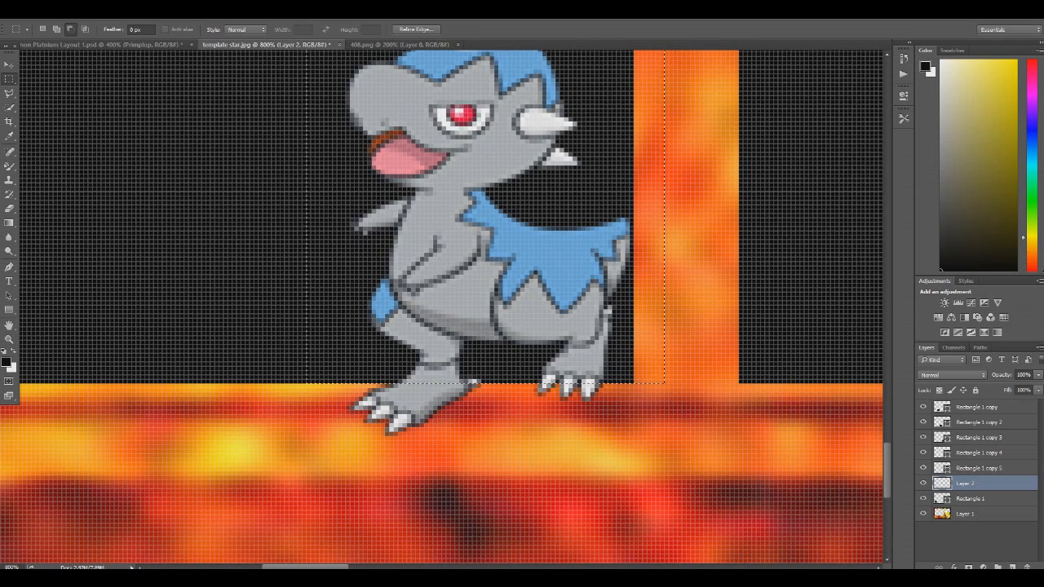
# Step: Copy the selected part of the Pokemon and paste it as a new layer
pyautogui.hotkey('ctrl', '-')
pyautogui.hotkey('ctrl', '-')
pyautogui.hotkey('ctrl', '-')
pyautogui.hotkey('ctrl', '-')
pyautogui.hotkey('ctrl', '-')
pyautogui.hotkey('ctrl', '-')
pyautogui.hotkey('ctrl', '-')
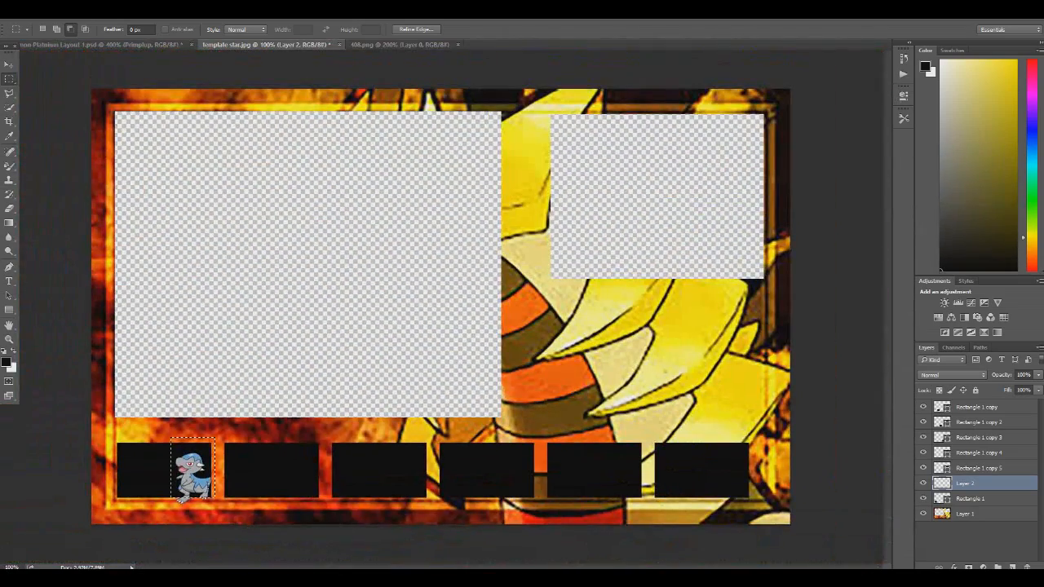
pyautogui.click(9, 64)
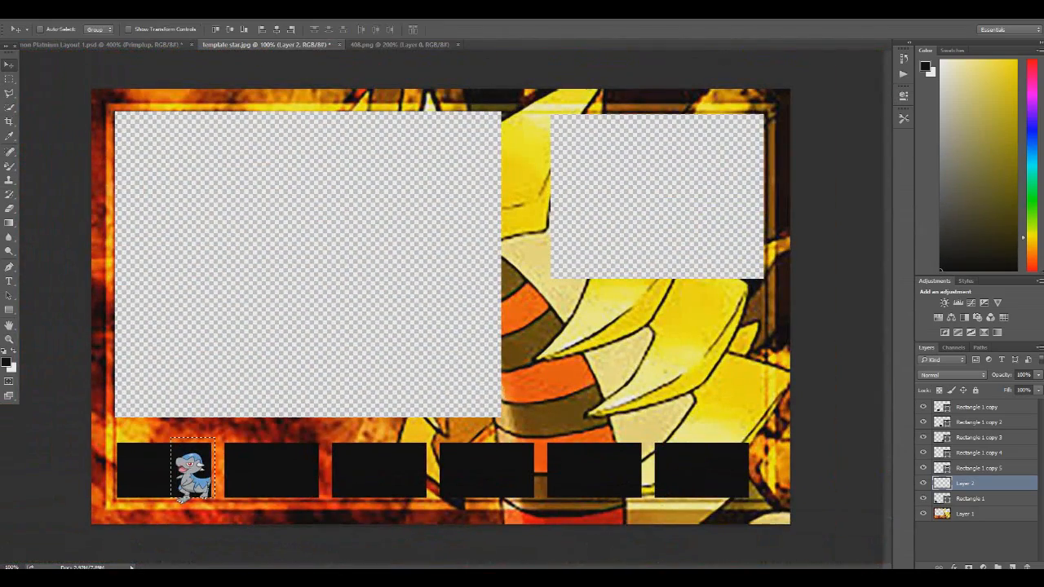
pyautogui.hotkey('ctrl', 'v')
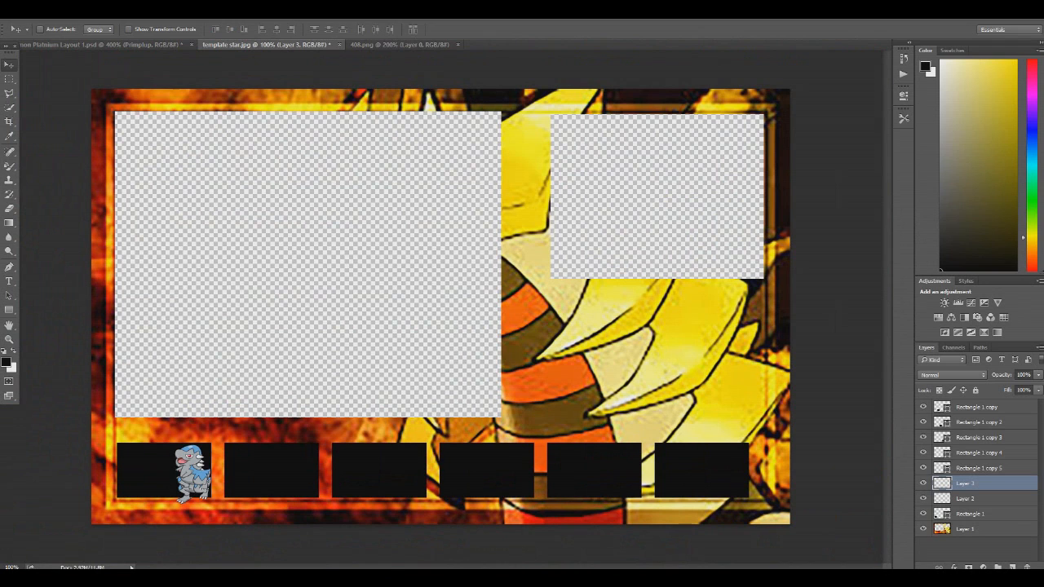
# Step: Delete Layer 2, which holds the untrimmed Pokemon
pyautogui.click(965, 499)
pyautogui.rightClick(954, 498)
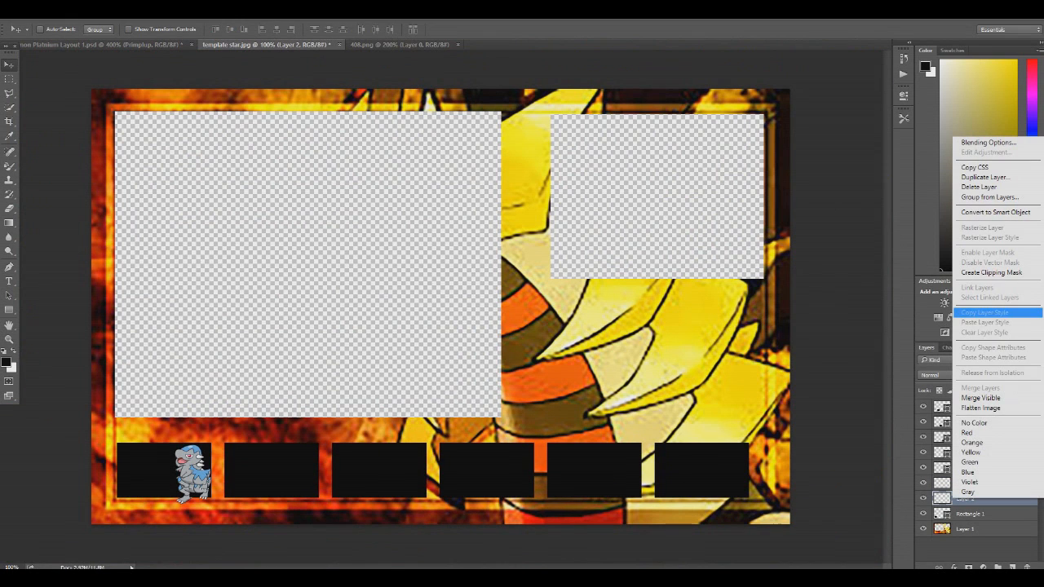
pyautogui.click(979, 187)
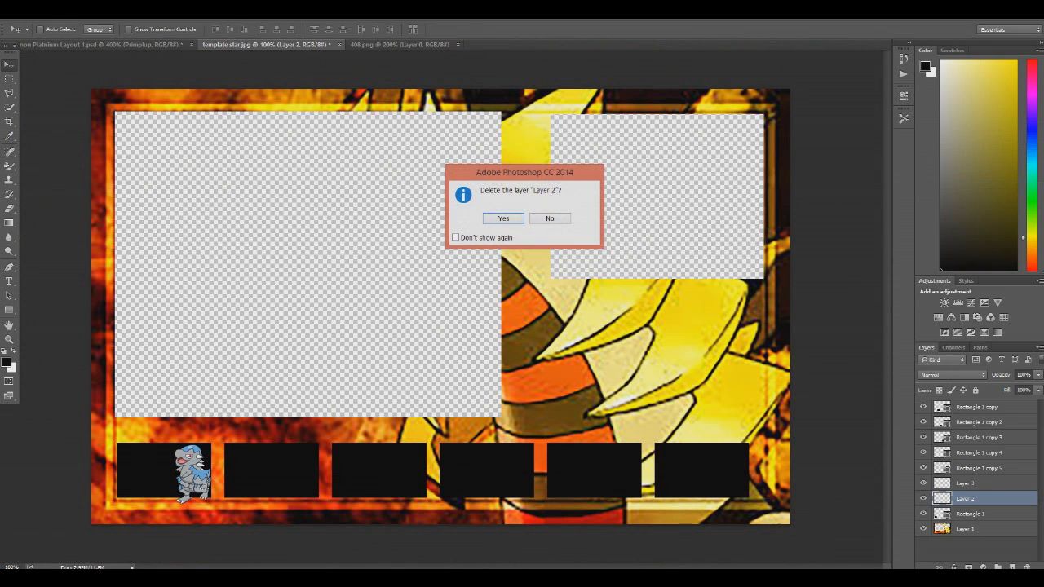
pyautogui.press('Return')
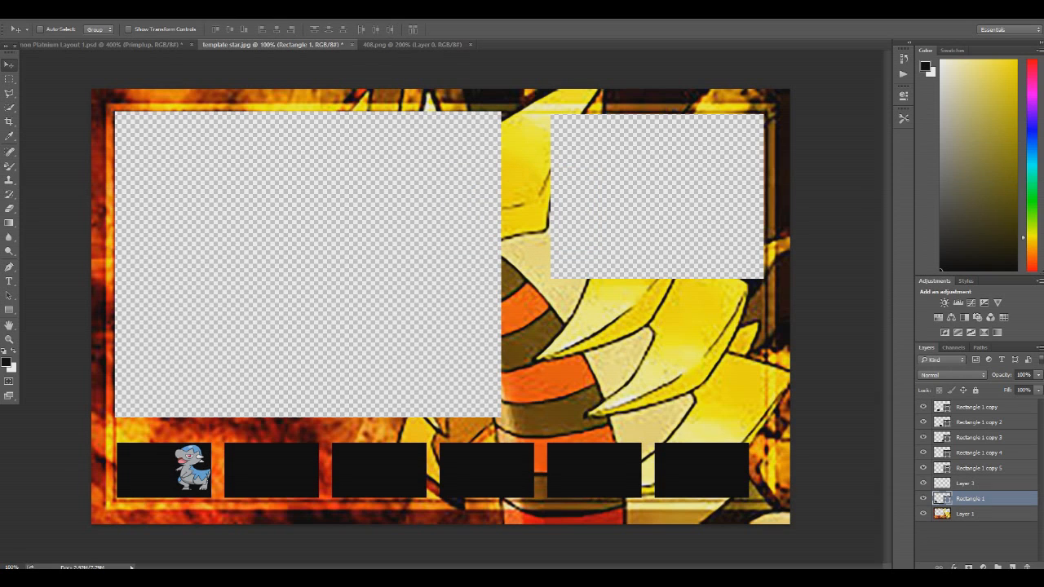
# Step: Move the trimmed Pokemon on Layer 3 so its cut edge rests on the first slot's lower edge near the right corner
pyautogui.moveTo(204, 466)
pyautogui.mouseDown()
pyautogui.moveTo(204, 478)
pyautogui.moveTo(204, 466)
pyautogui.mouseUp()
pyautogui.click(979, 483)
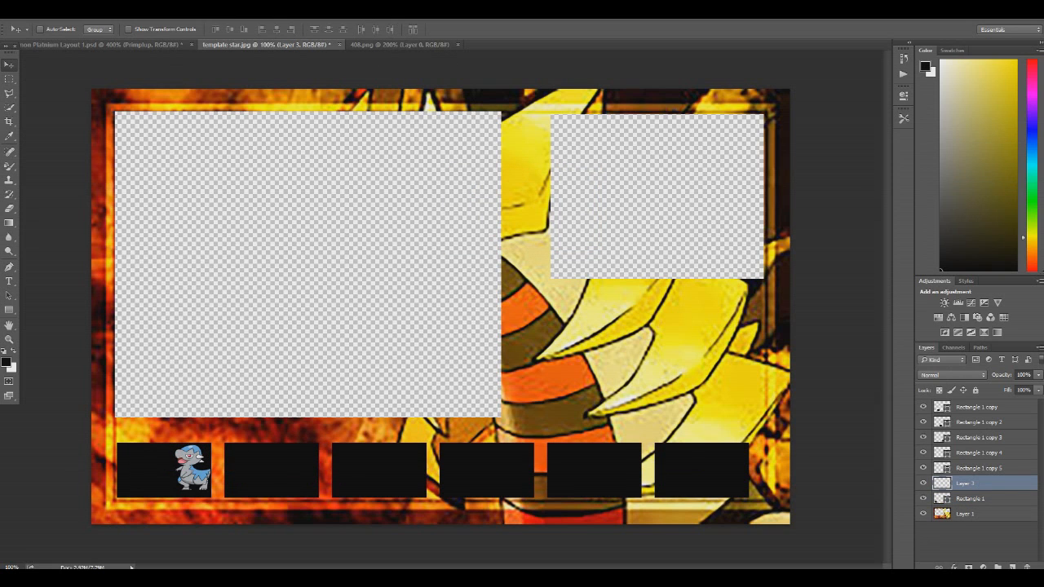
pyautogui.moveTo(192, 467); pyautogui.dragTo(194, 472)
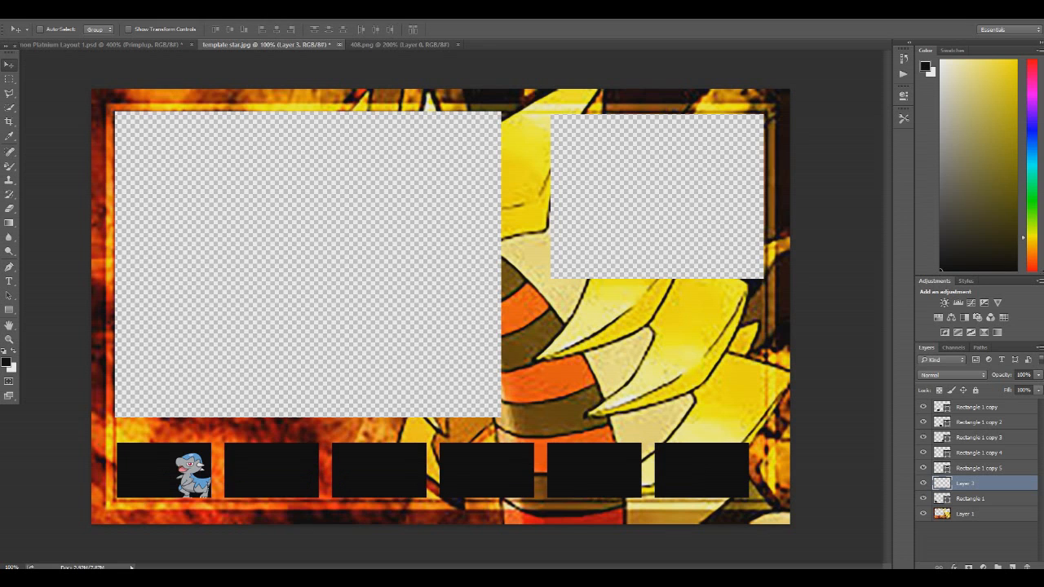
pyautogui.hotkey('ctrl', 'w')
pyautogui.press('Return')
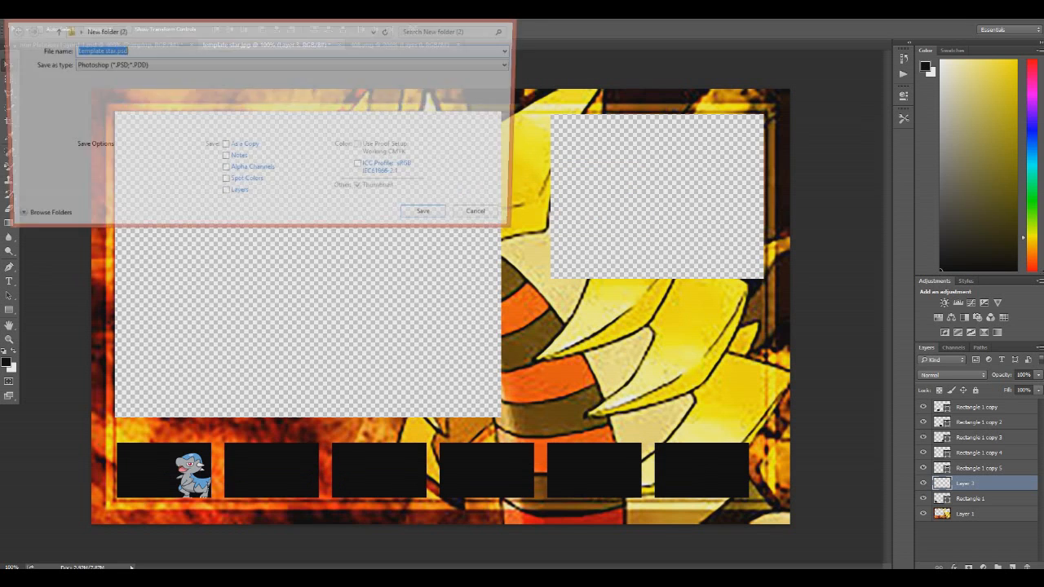
pyautogui.press('Escape')
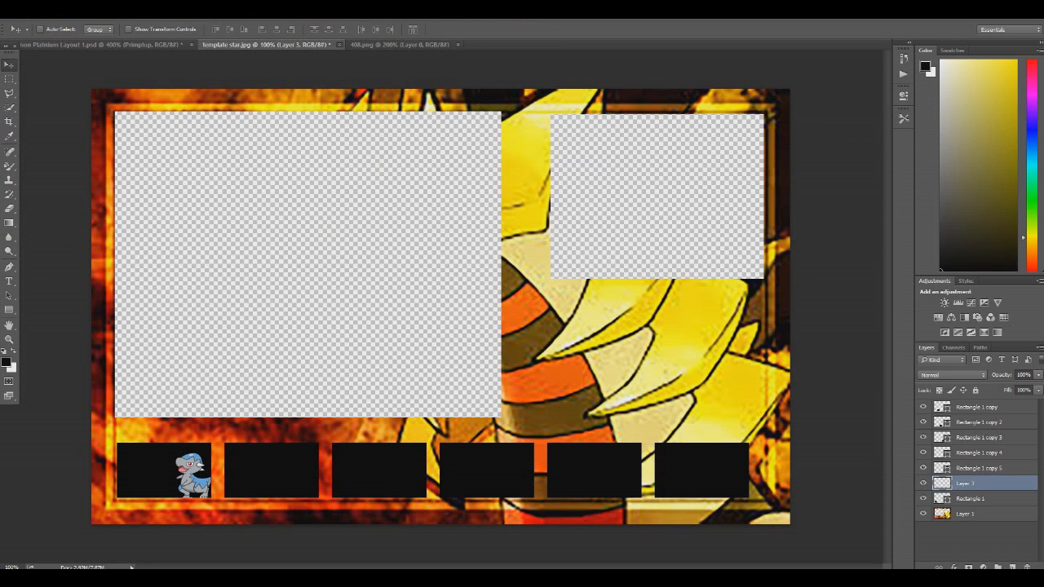
pyautogui.hotkey('ctrl', 'w')
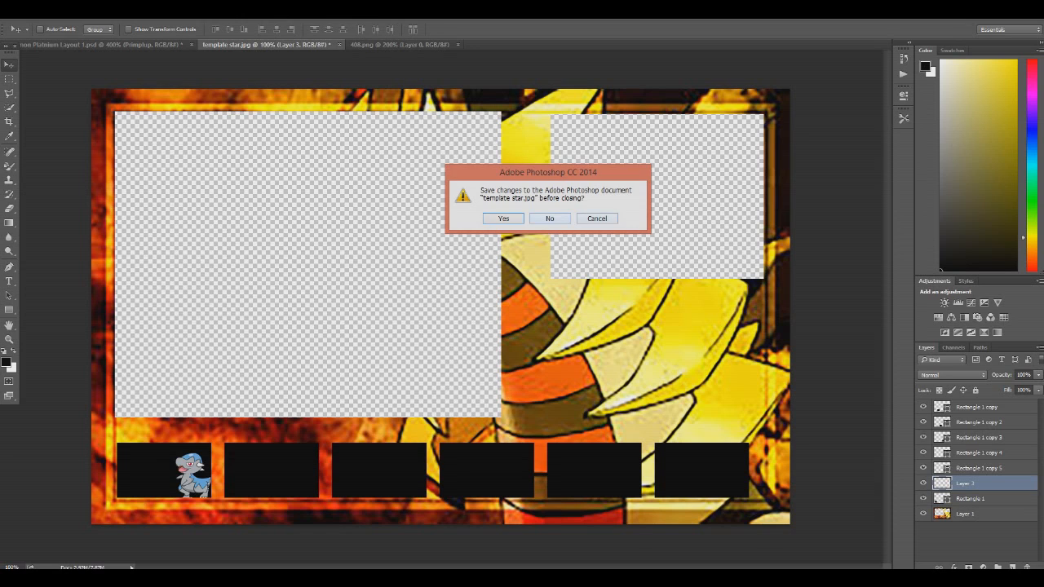
pyautogui.press('Escape')
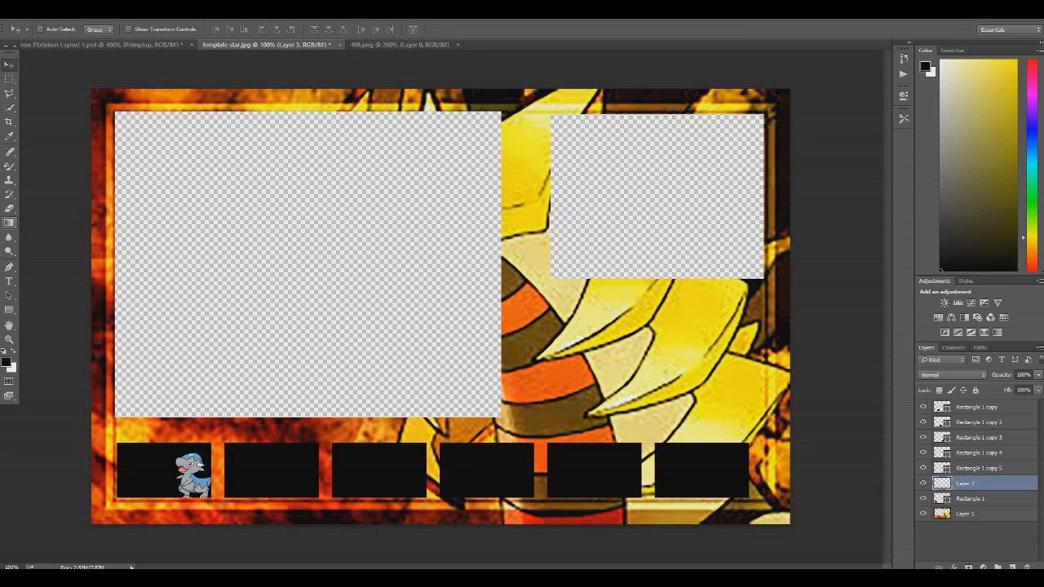
pyautogui.click(9, 222)
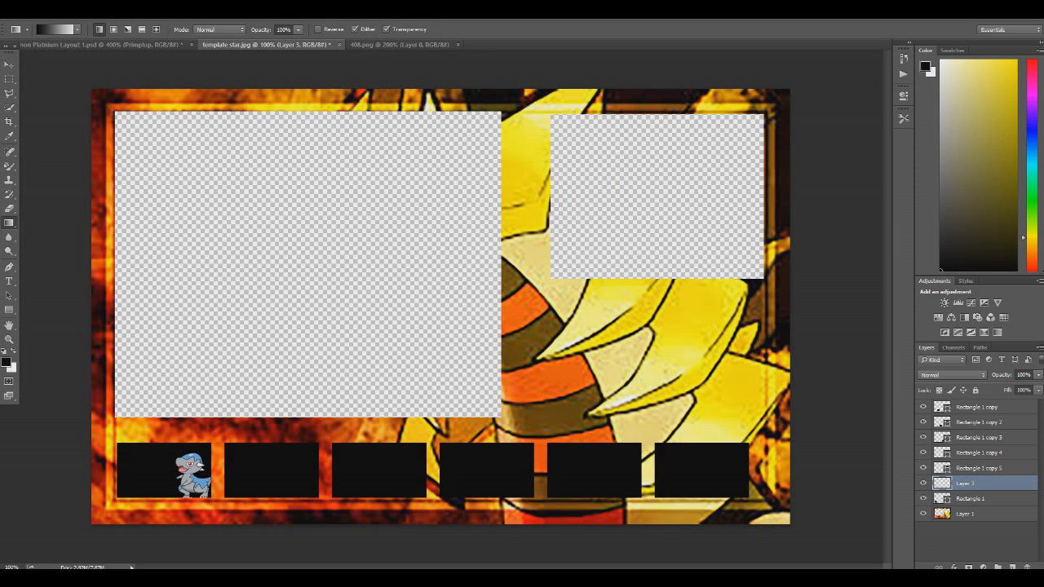
pyautogui.moveTo(554, 297); pyautogui.dragTo(742, 374)
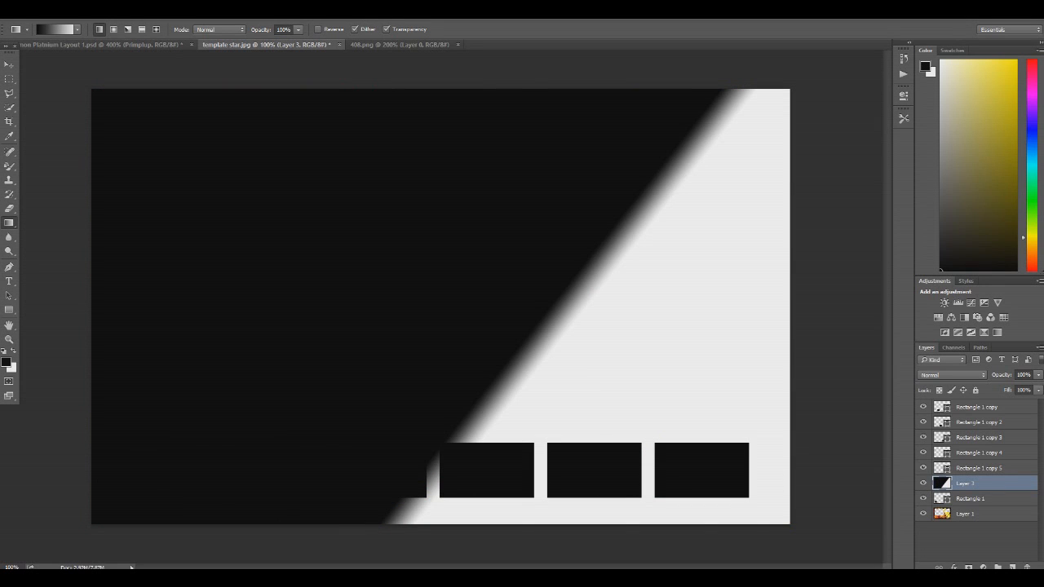
pyautogui.hotkey('ctrl', 'z')
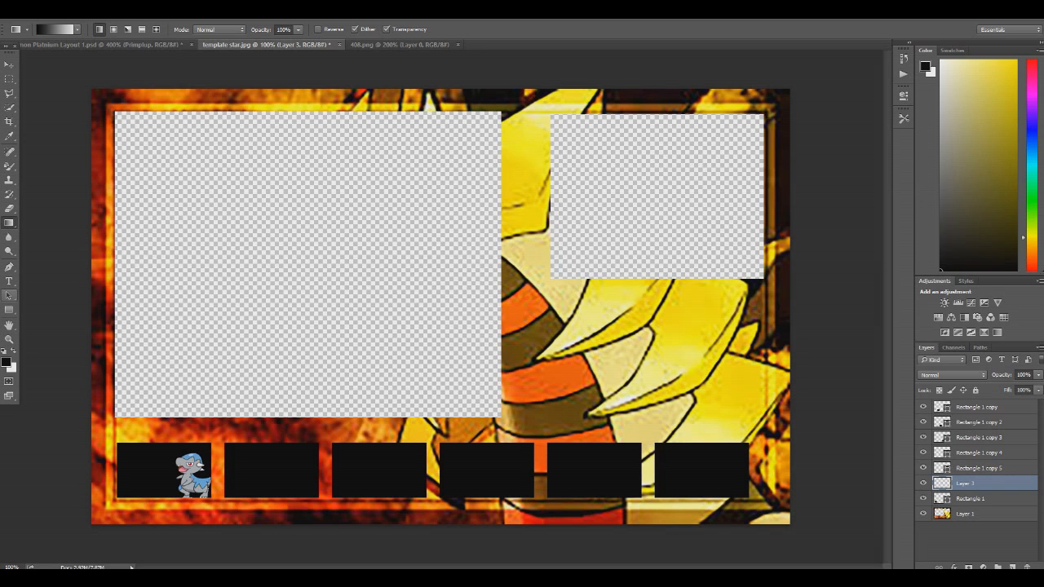
# Step: Draw a black rectangle about 389 by 199 px beneath the webcam cutout, matching the cutout's width
pyautogui.click(9, 310)
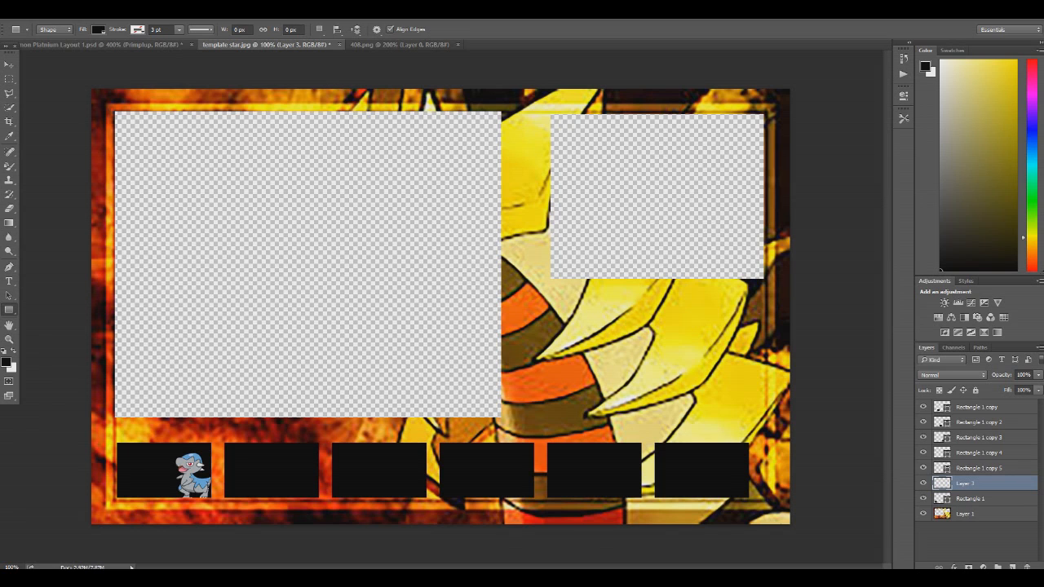
pyautogui.moveTo(552, 296); pyautogui.dragTo(764, 404)
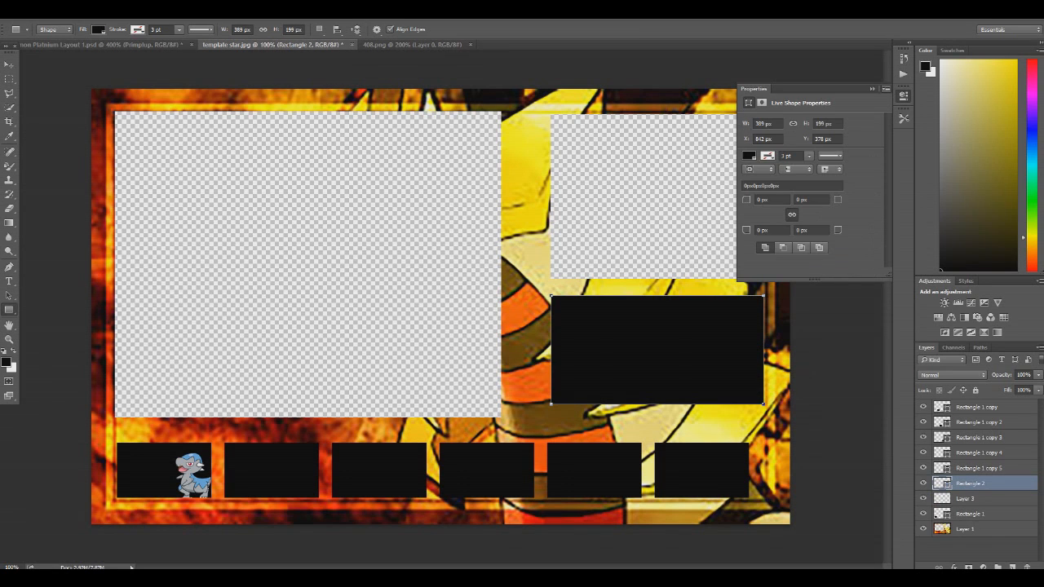
pyautogui.click(904, 95)
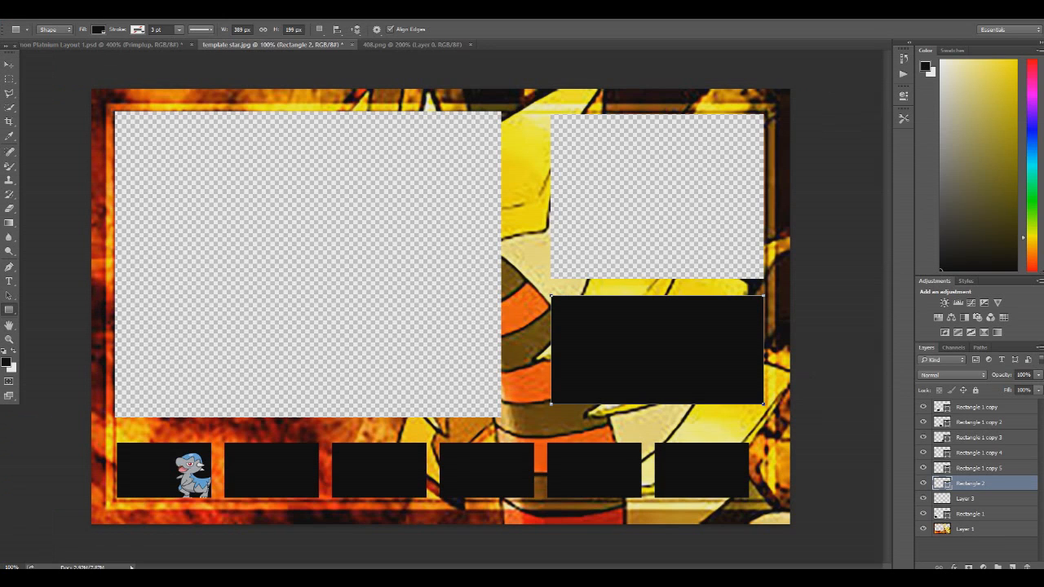
# Step: Start an empty text box over the black information box and move its layer to the top of the layer stack
pyautogui.press('t')
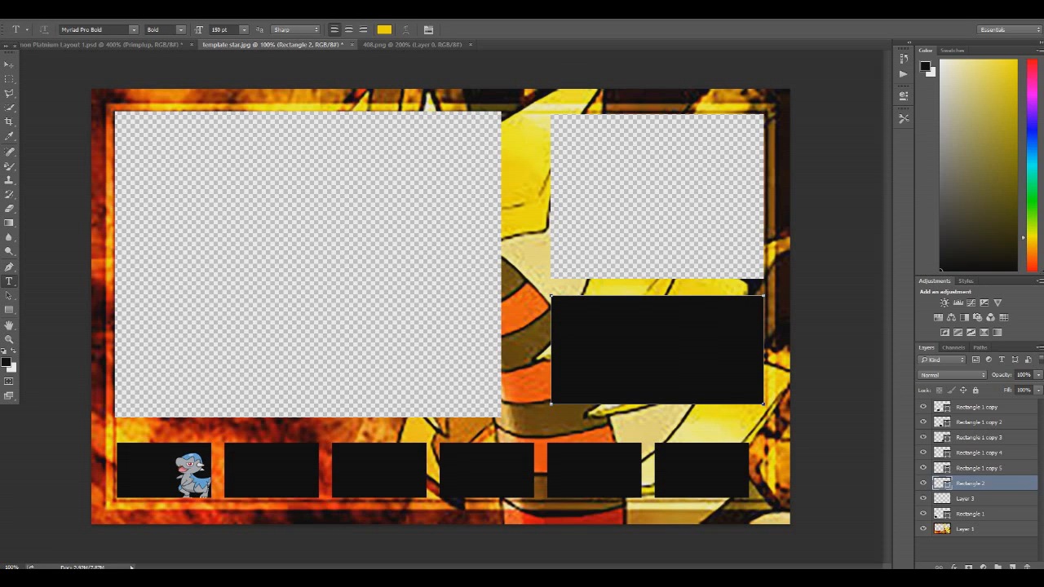
pyautogui.click(763, 395)
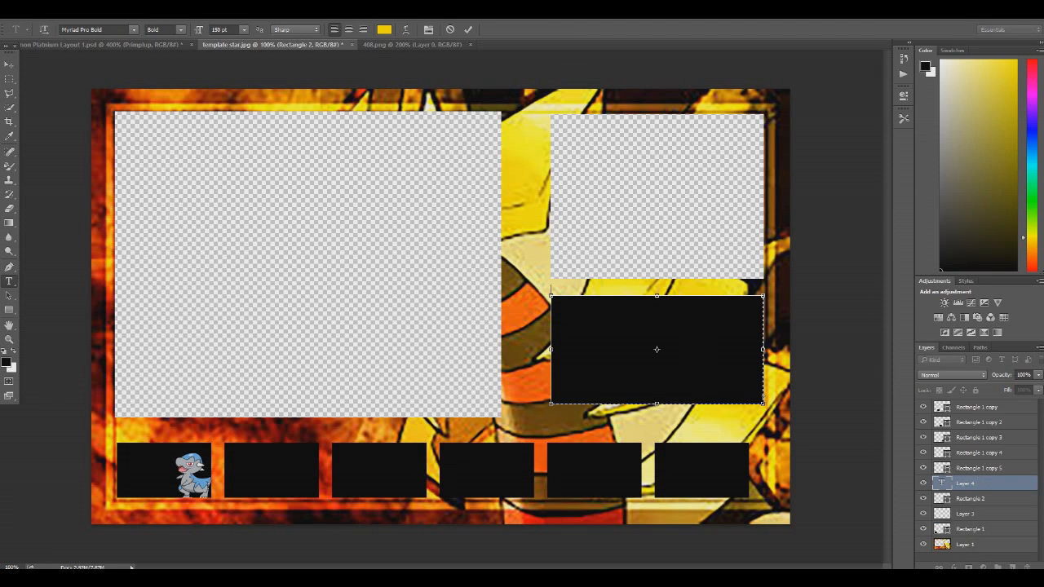
pyautogui.moveTo(978, 483); pyautogui.dragTo(979, 404)
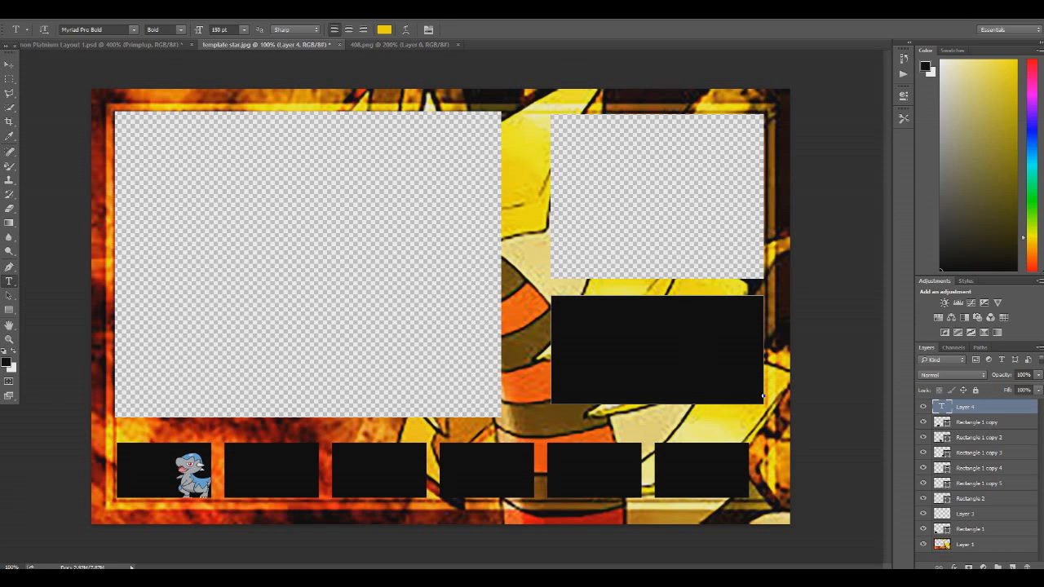
# Step: Add the yellow text "Badges" at 30 pt inside the black information box
pyautogui.click(578, 316)
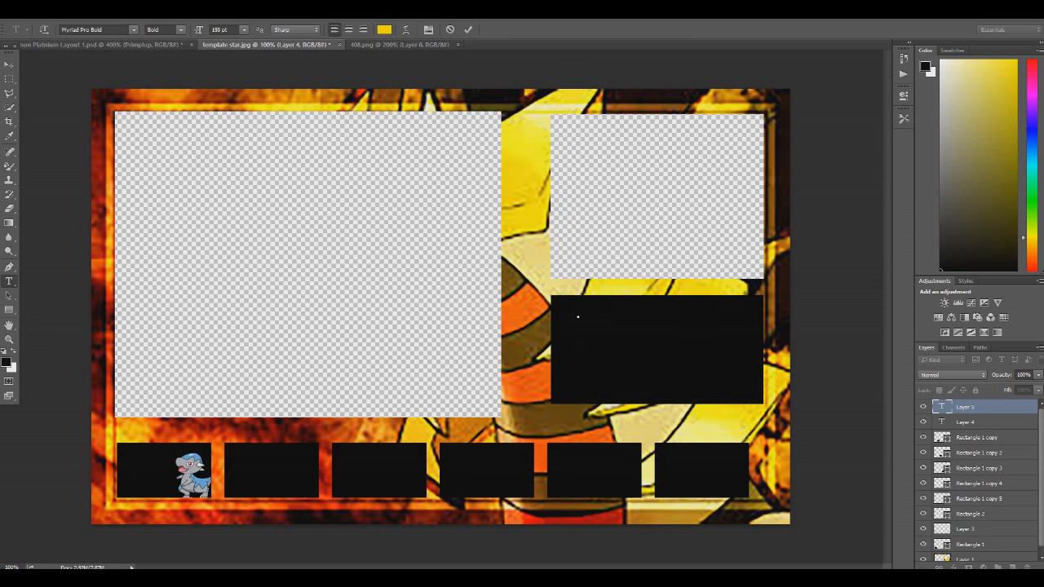
pyautogui.click(223, 30)
pyautogui.press('BackSpace')
pyautogui.press('BackSpace')
pyautogui.press('BackSpace')
pyautogui.write('30')
pyautogui.press('Return')
pyautogui.write('Badges')
# Step: Delete the empty text layer Layer 4 beneath the Badges layer
pyautogui.click(965, 421)
pyautogui.rightClick(964, 422)
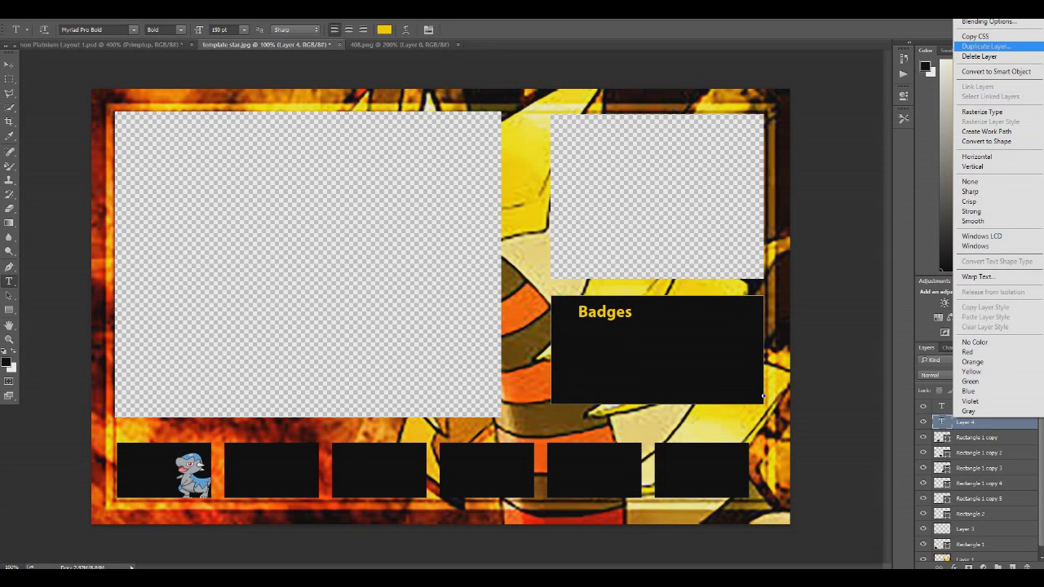
pyautogui.click(979, 56)
pyautogui.press('Return')
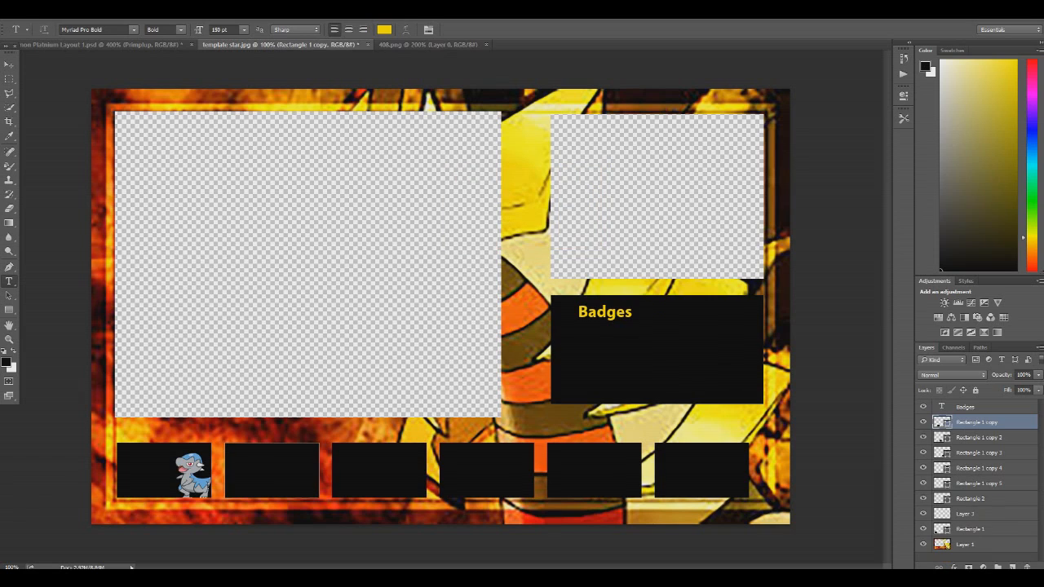
# Step: Move the Badges text to the horizontal centre of the black box, near its upper edge
pyautogui.press('v')
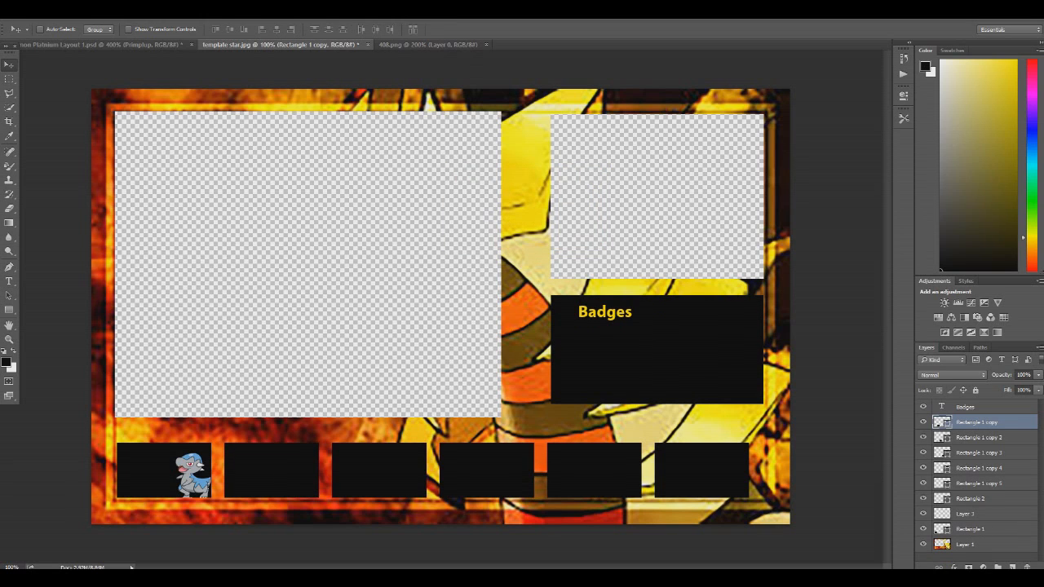
pyautogui.moveTo(620, 284); pyautogui.dragTo(674, 288)
pyautogui.click(964, 406)
# Step: Enlarge the Badges text to a little under half the black box's width and recentre it along the box's upper edge
pyautogui.click(9, 282)
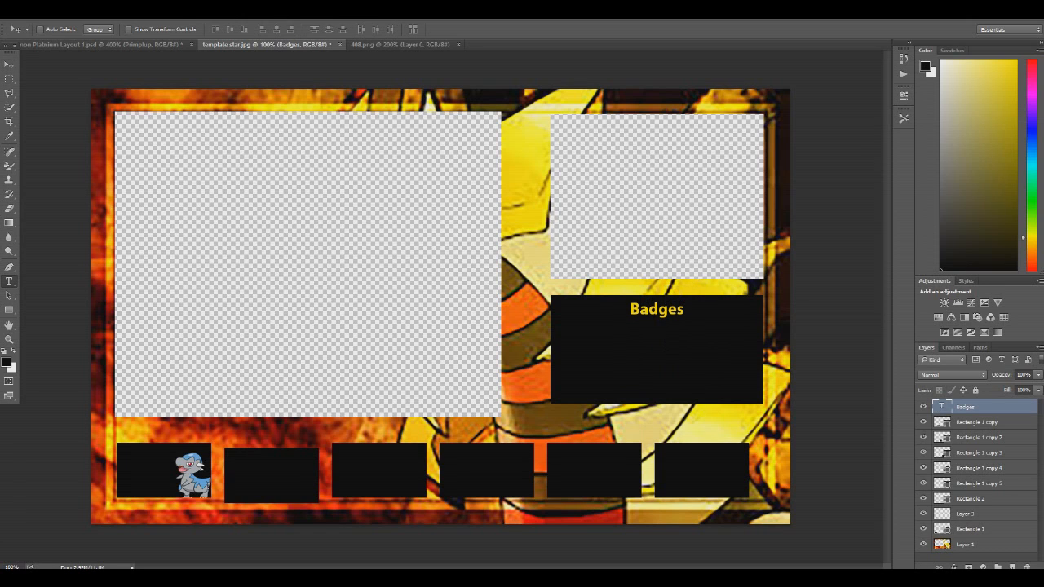
pyautogui.click(629, 310)
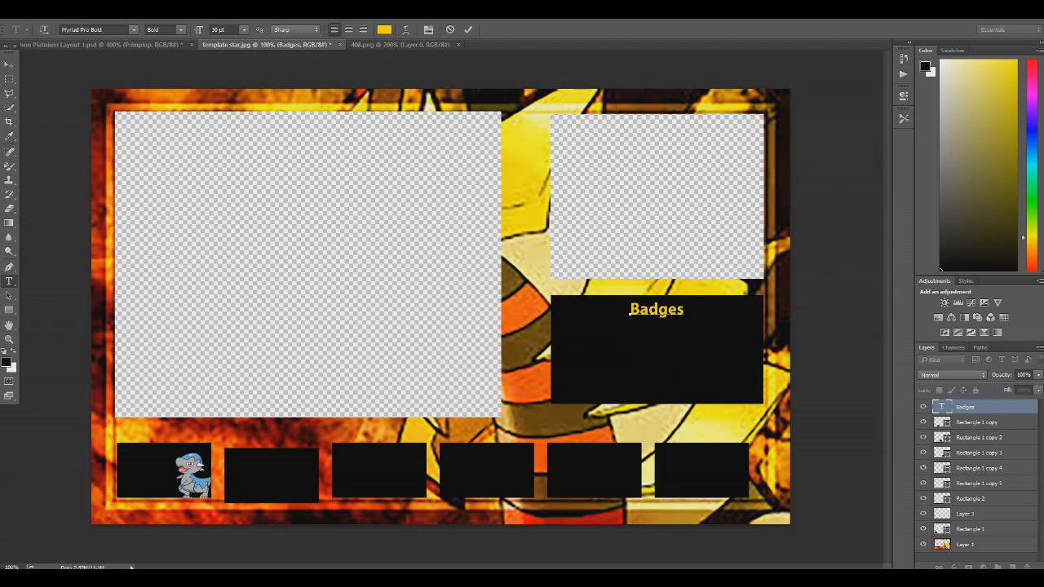
pyautogui.doubleClick(630, 310)
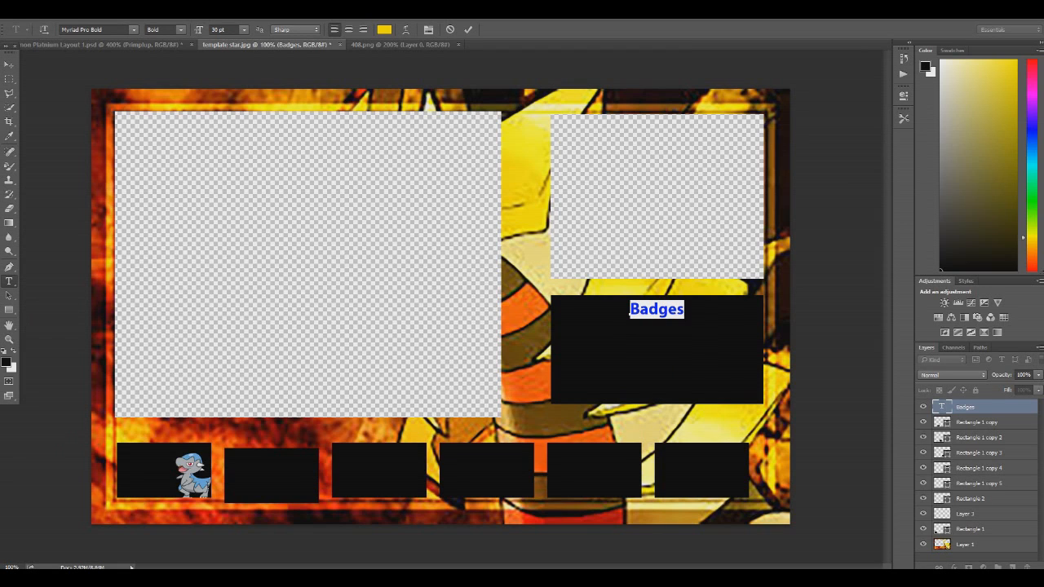
pyautogui.click(214, 29)
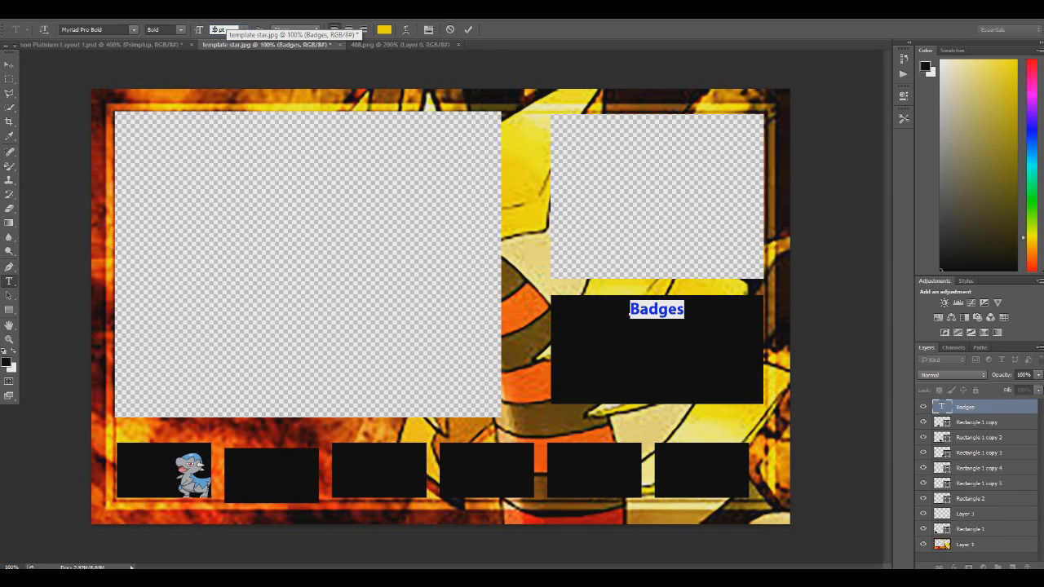
pyautogui.press('BackSpace')
pyautogui.write('4')
pyautogui.press('Return')
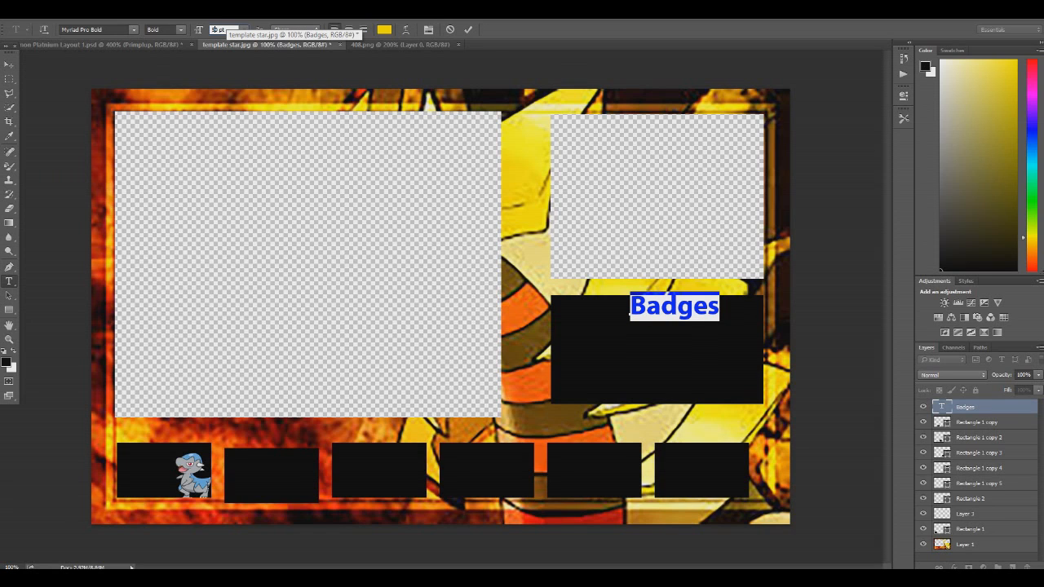
pyautogui.press('BackSpace')
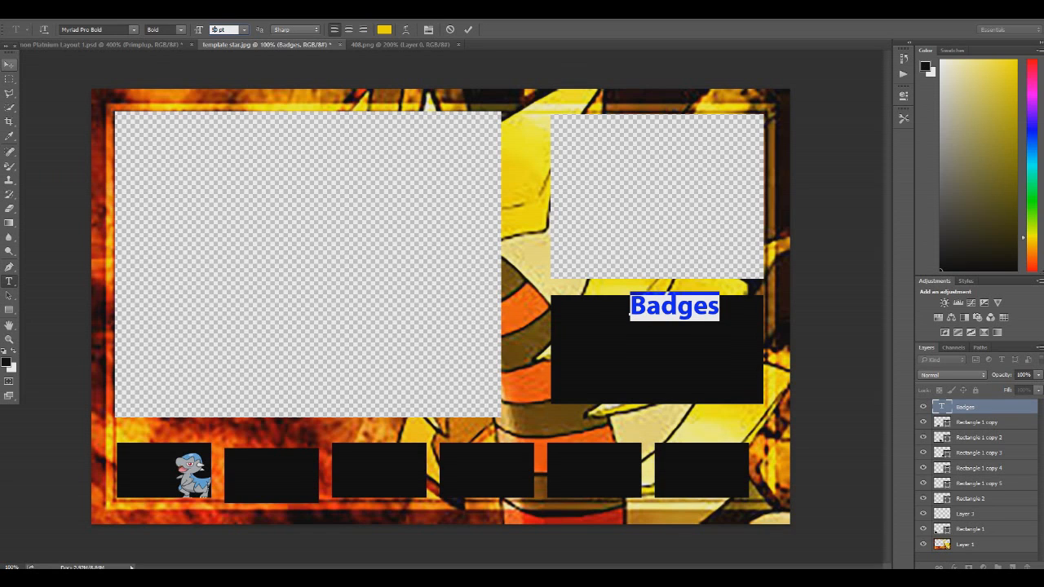
pyautogui.click(9, 65)
pyautogui.moveTo(676, 304); pyautogui.dragTo(659, 300)
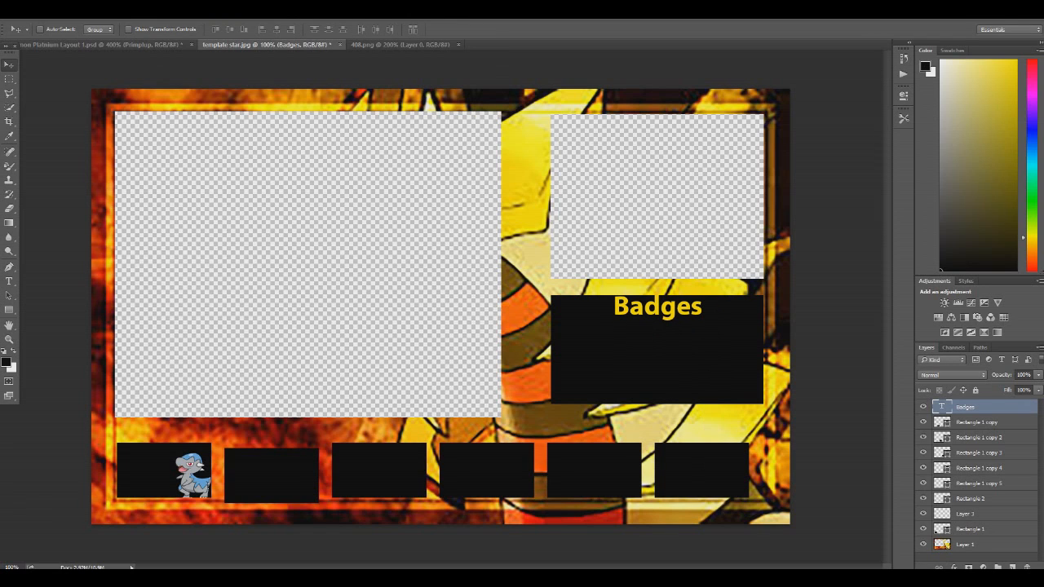
# Step: Apply the grey textured style preset with bevel, stroke, inner glow, gradient and pattern overlay to the Badges text layer
pyautogui.rightClick(979, 406)
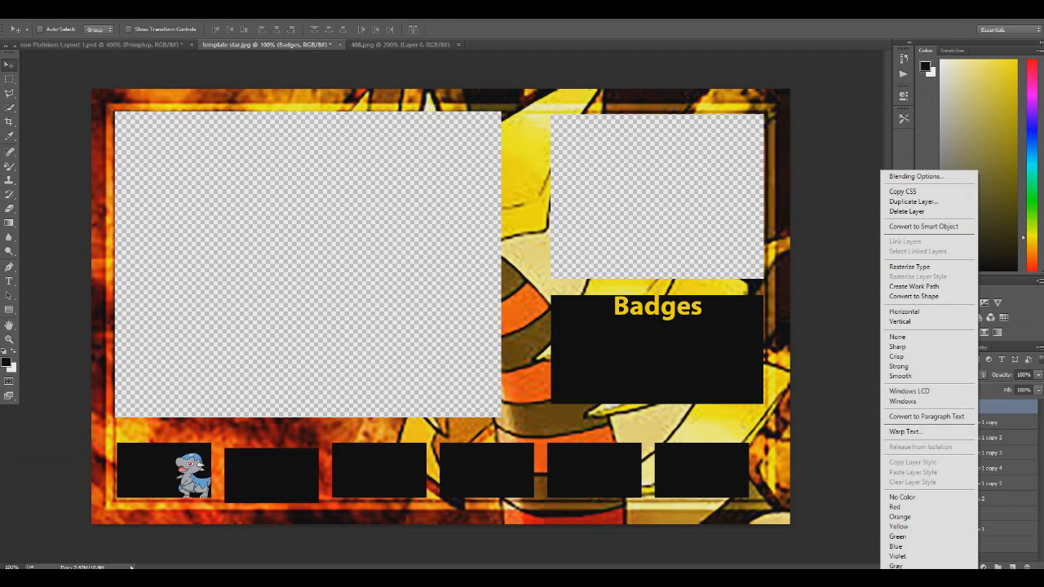
pyautogui.click(915, 176)
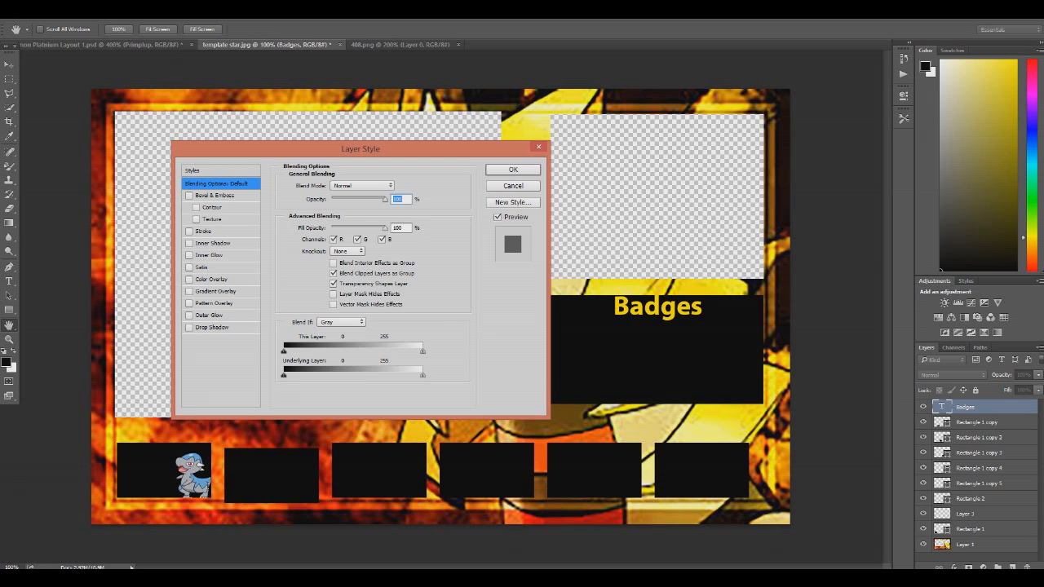
pyautogui.click(220, 171)
pyautogui.click(320, 197)
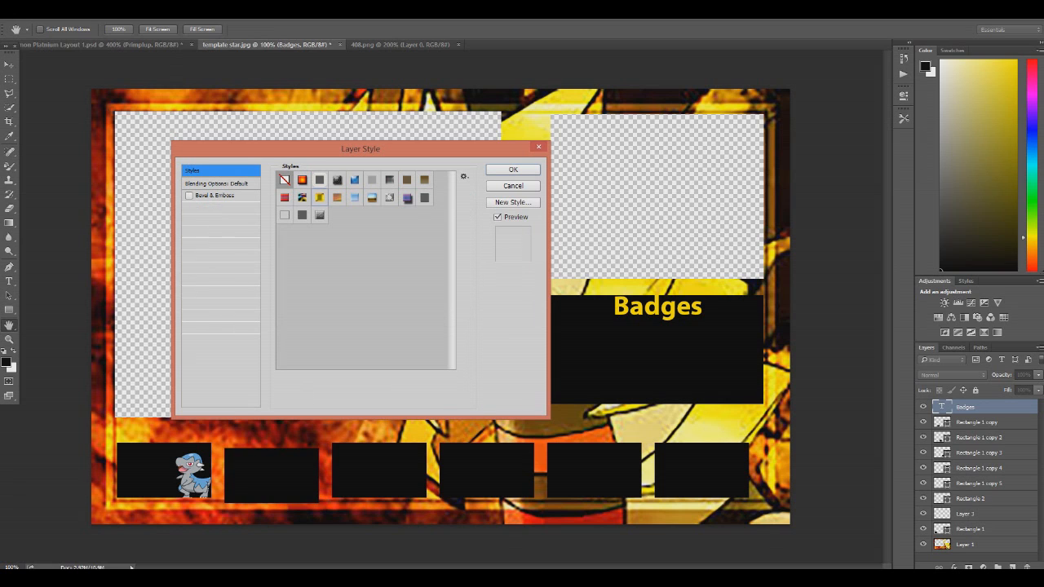
pyautogui.click(320, 214)
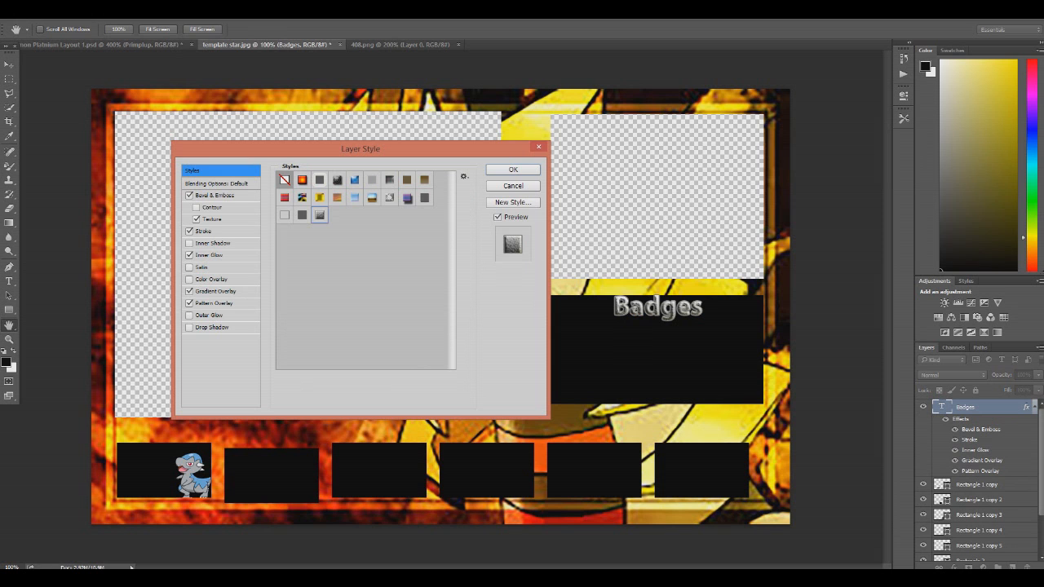
pyautogui.click(512, 169)
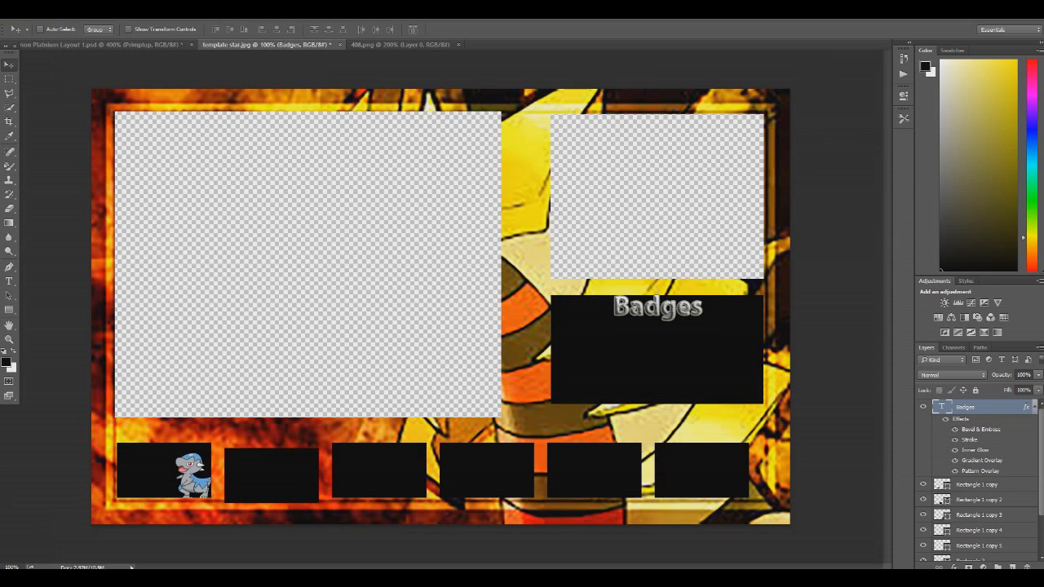
# Step: Move the second party slot on the Rectangle 1 copy layer up into line with the other slots
pyautogui.scroll(-3, 978, 489)
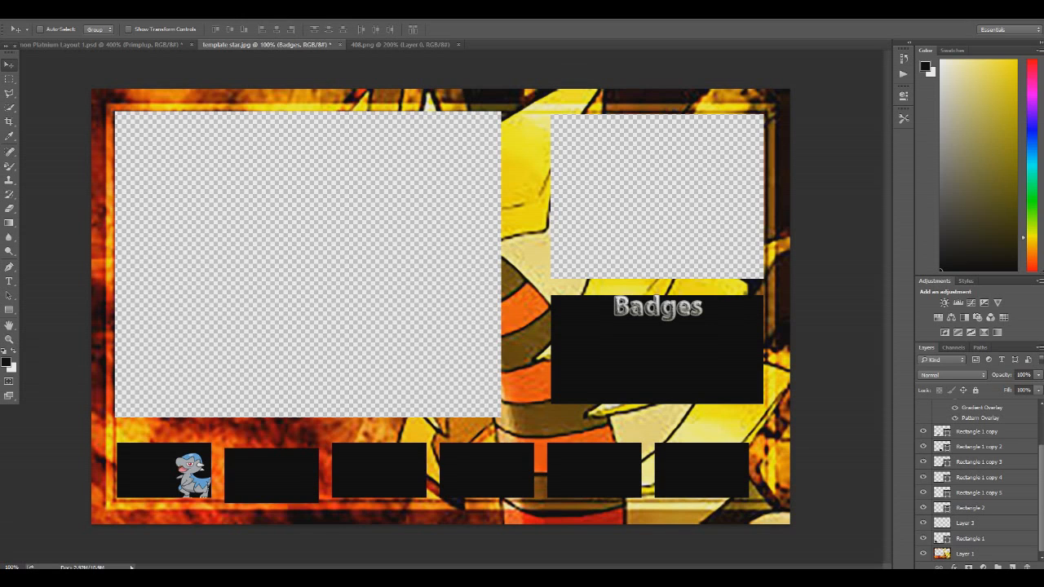
pyautogui.click(979, 447)
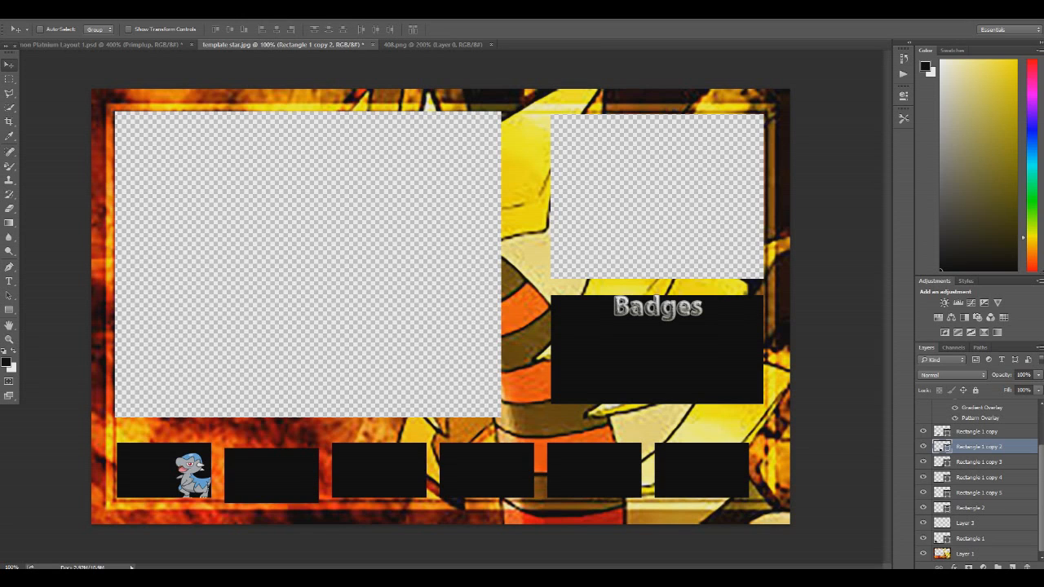
pyautogui.moveTo(264, 481)
pyautogui.mouseDown()
pyautogui.moveTo(264, 472)
pyautogui.moveTo(264, 481)
pyautogui.mouseUp()
pyautogui.click(979, 432)
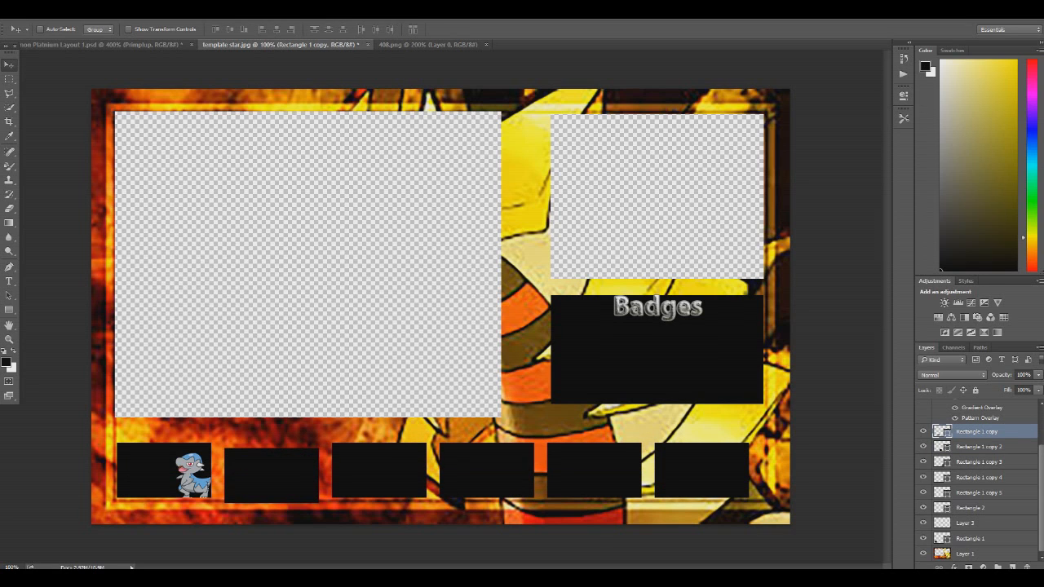
pyautogui.moveTo(313, 449)
pyautogui.mouseDown()
pyautogui.moveTo(322, 432)
pyautogui.moveTo(313, 445)
pyautogui.mouseUp()
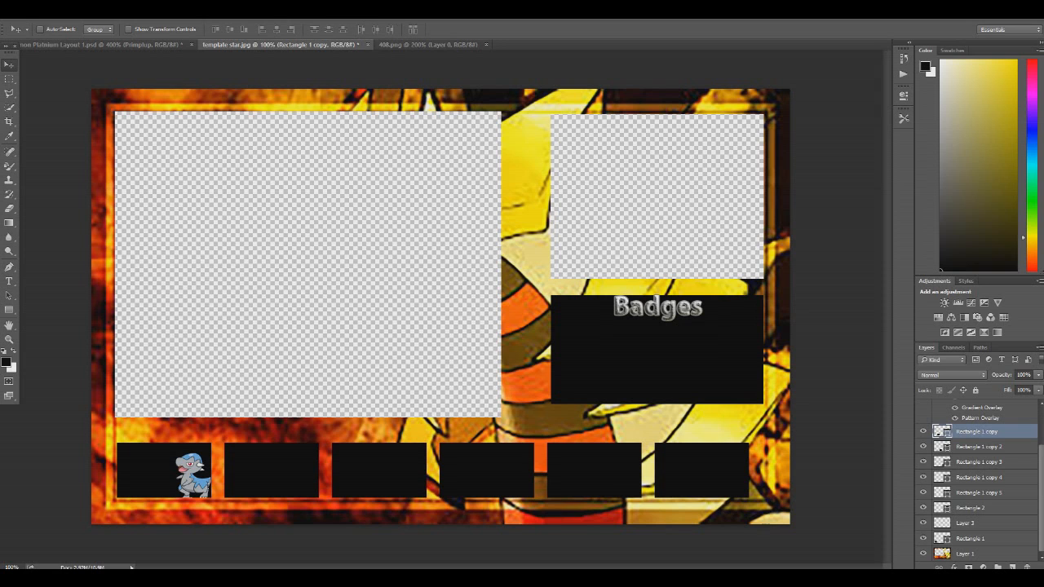
pyautogui.hotkey('ctrl', 'z')
pyautogui.hotkey('ctrl', 'z')
pyautogui.hotkey('ctrl', 'z')
pyautogui.hotkey('ctrl', 'z')
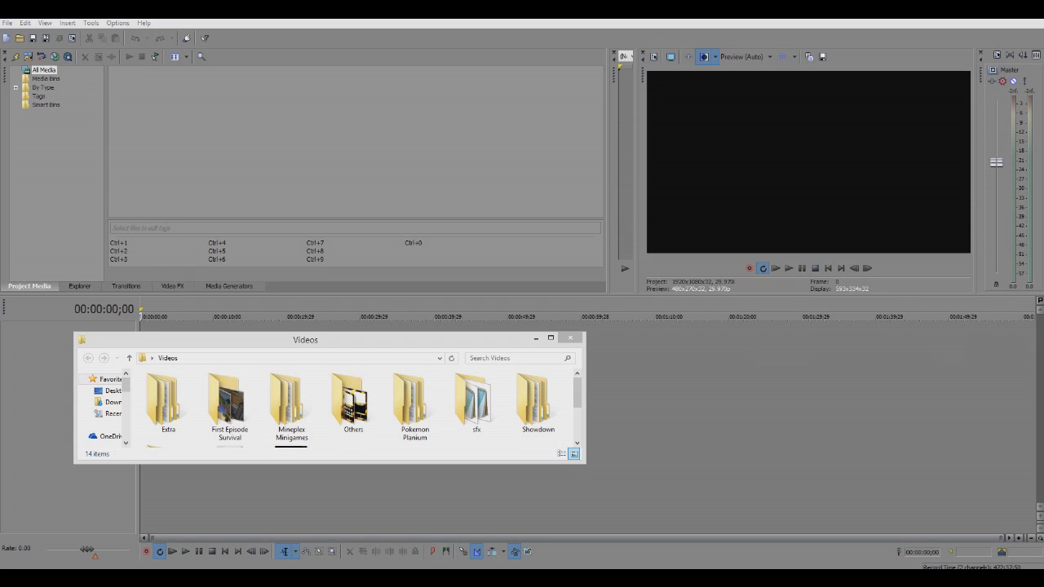
# Step: Set the video project's frame size to 1280 by 720 pixels in the project properties
pyautogui.click(670, 56)
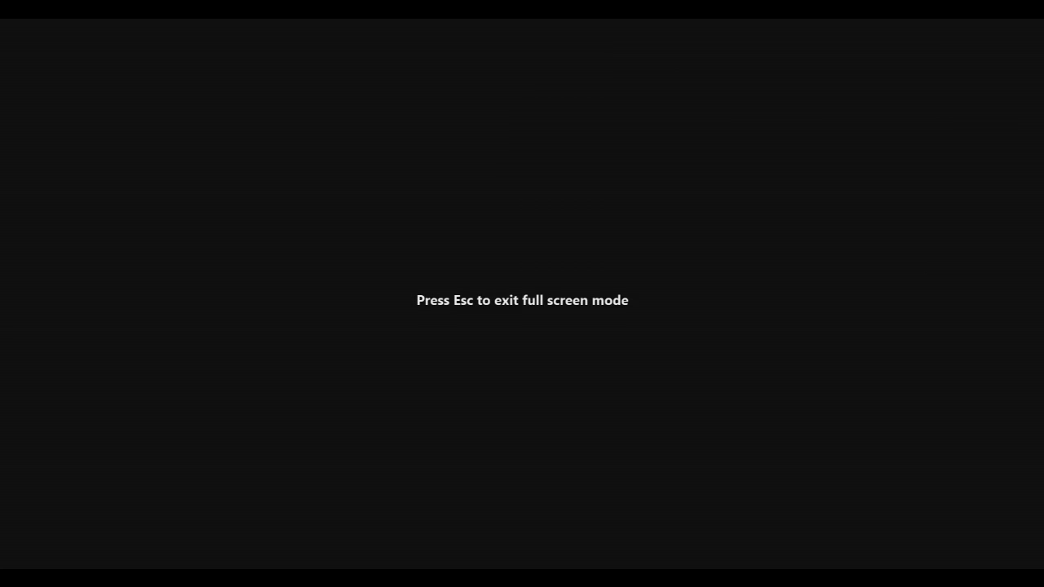
pyautogui.press('Escape')
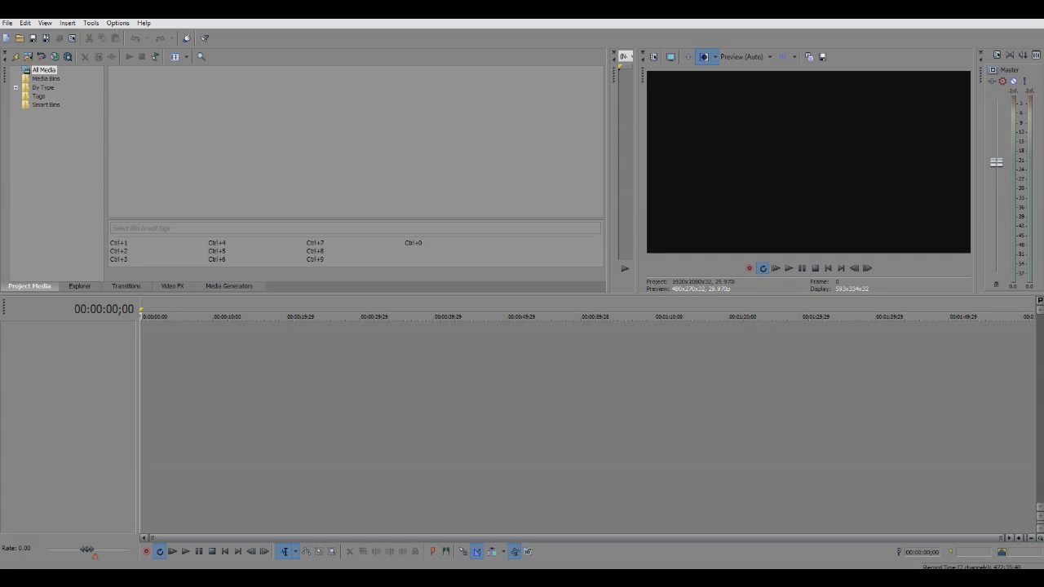
pyautogui.click(653, 56)
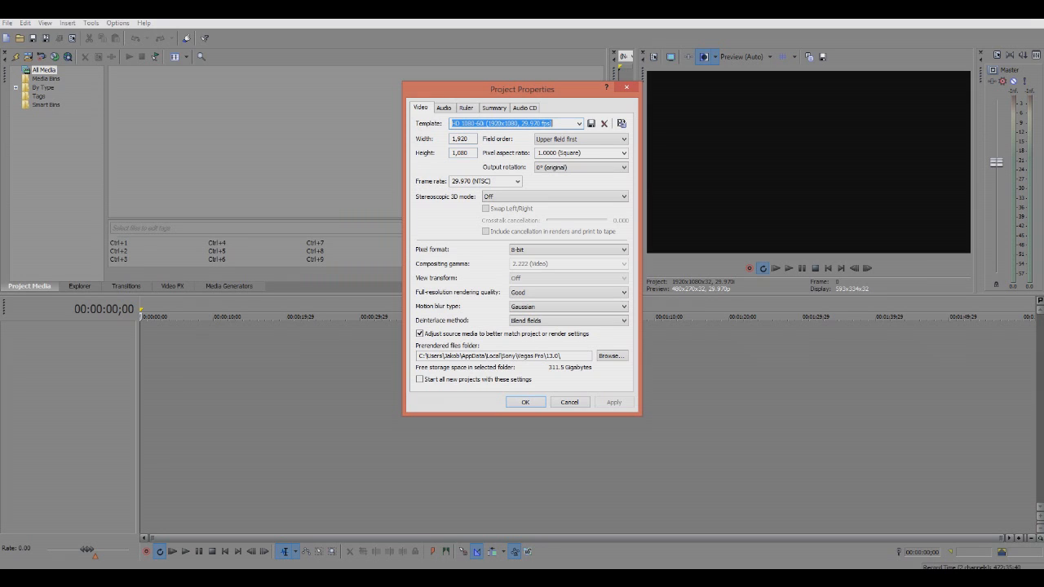
pyautogui.press('Tab')
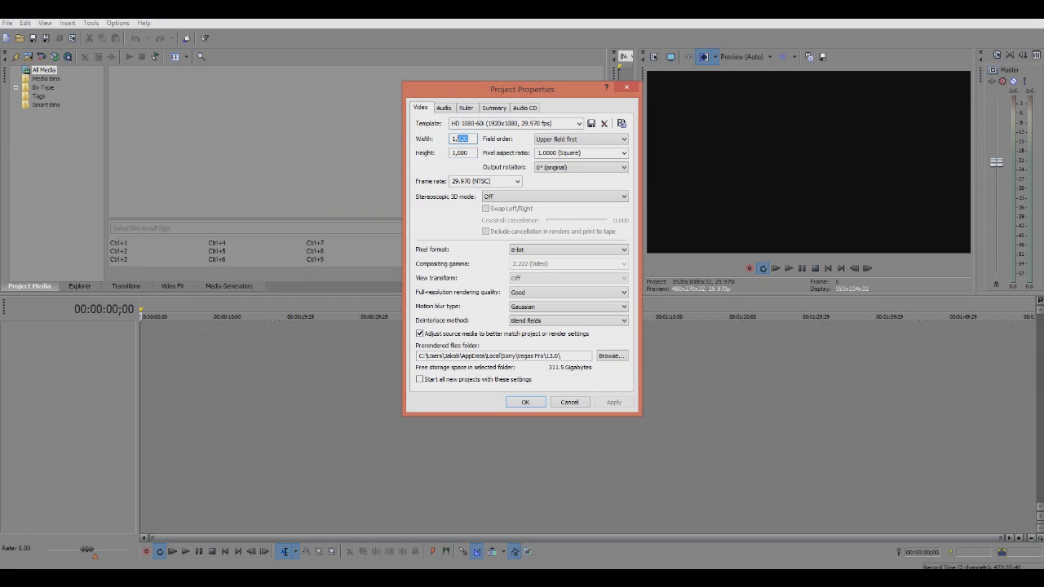
pyautogui.write('1200')
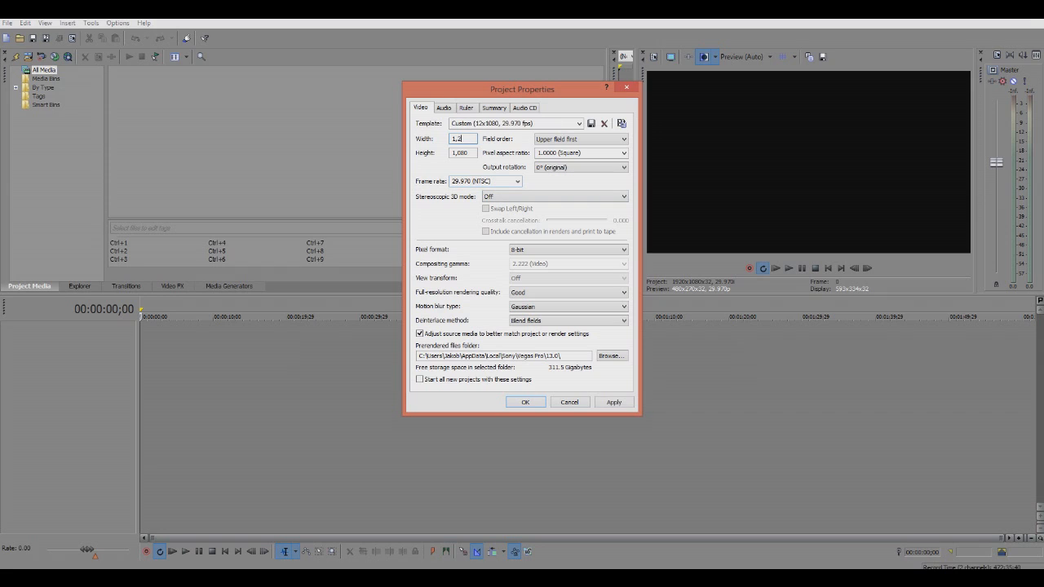
pyautogui.press('Tab')
pyautogui.write('720')
pyautogui.click(464, 139)
pyautogui.press('BackSpace')
pyautogui.write('80')
pyautogui.press('Return')
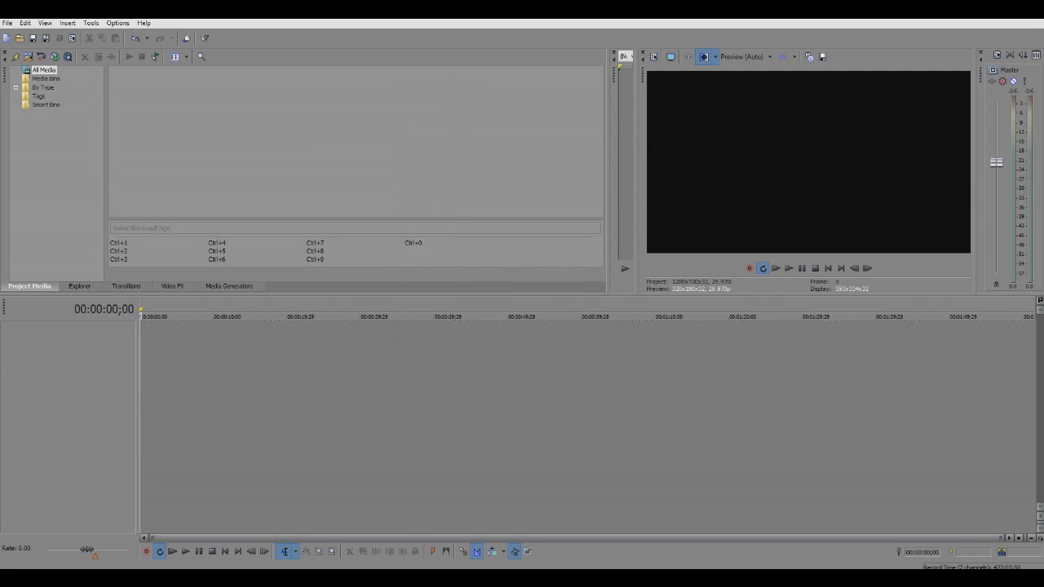
# Step: Switch to the Videos folder window and open the Episode 3 folder inside Pokemon Planium
pyautogui.hotkey('alt', 'Tab')
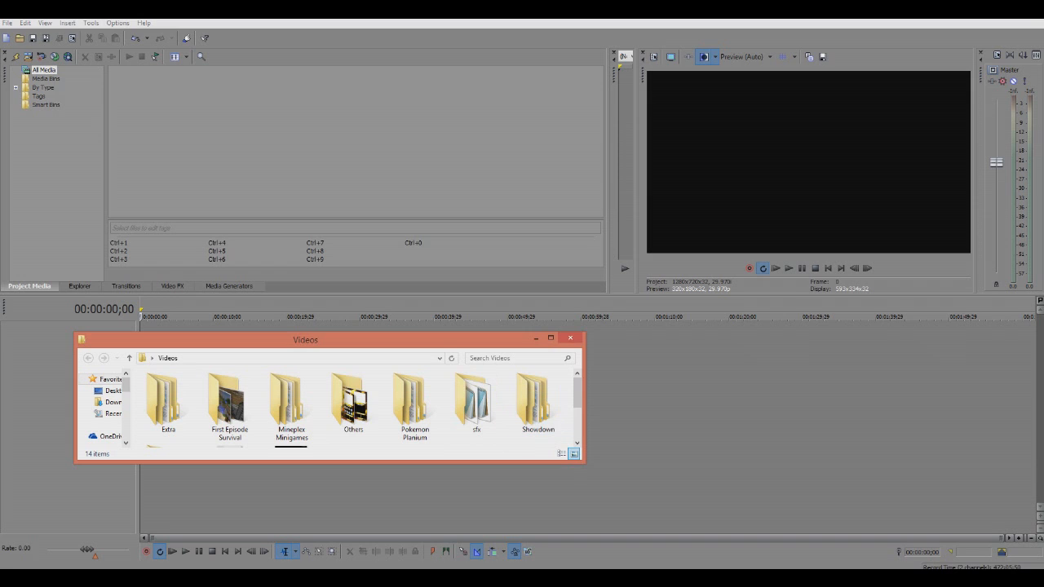
pyautogui.doubleClick(415, 403)
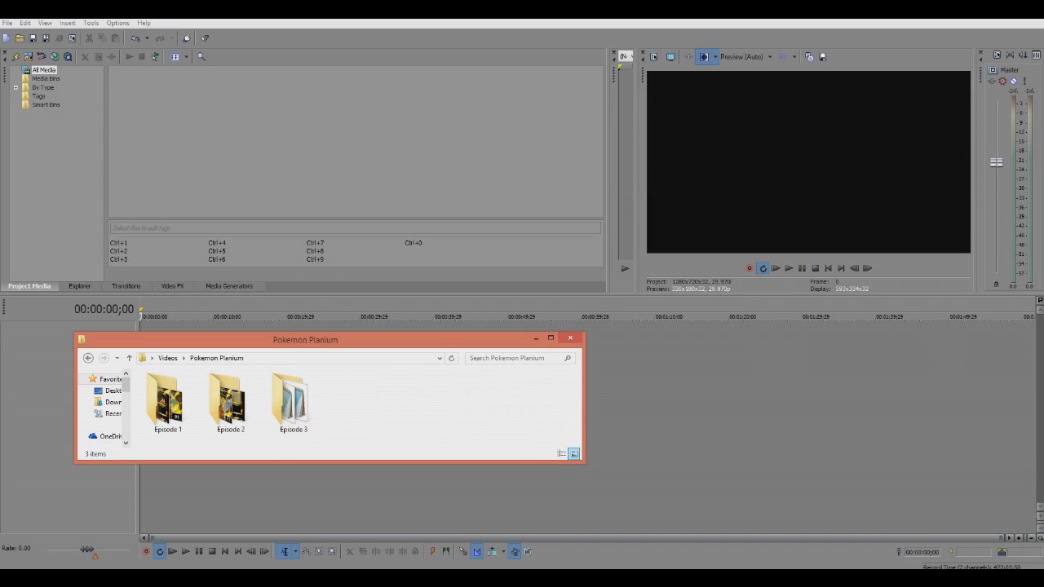
pyautogui.click(294, 403)
pyautogui.doubleClick(293, 404)
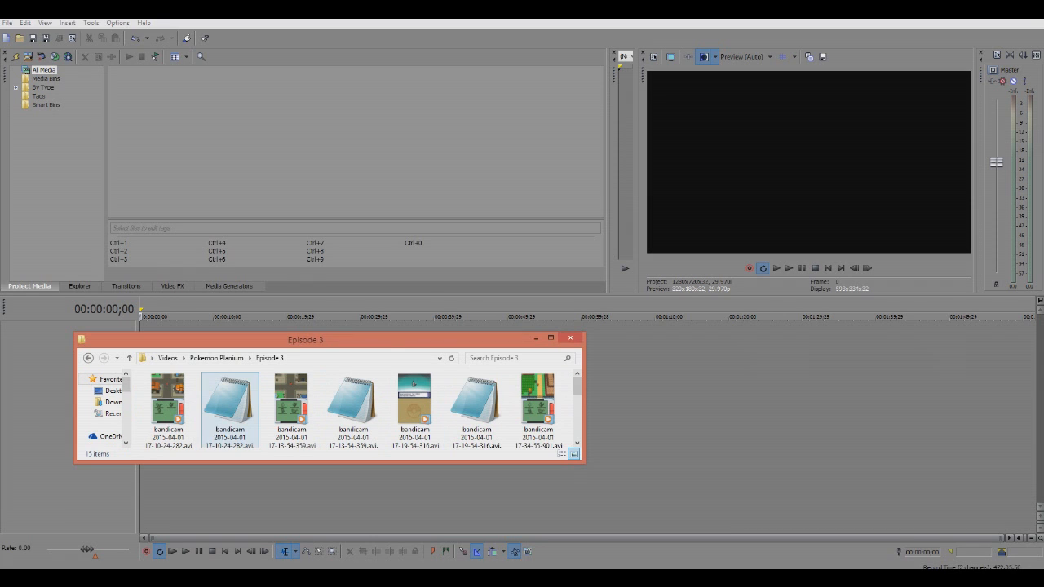
# Step: Import the four bandicam 2015-04-01 AVI gameplay recordings from the Episode 3 folder into the project media
pyautogui.scroll(-5, 537, 370)
pyautogui.scroll(5, 537, 383)
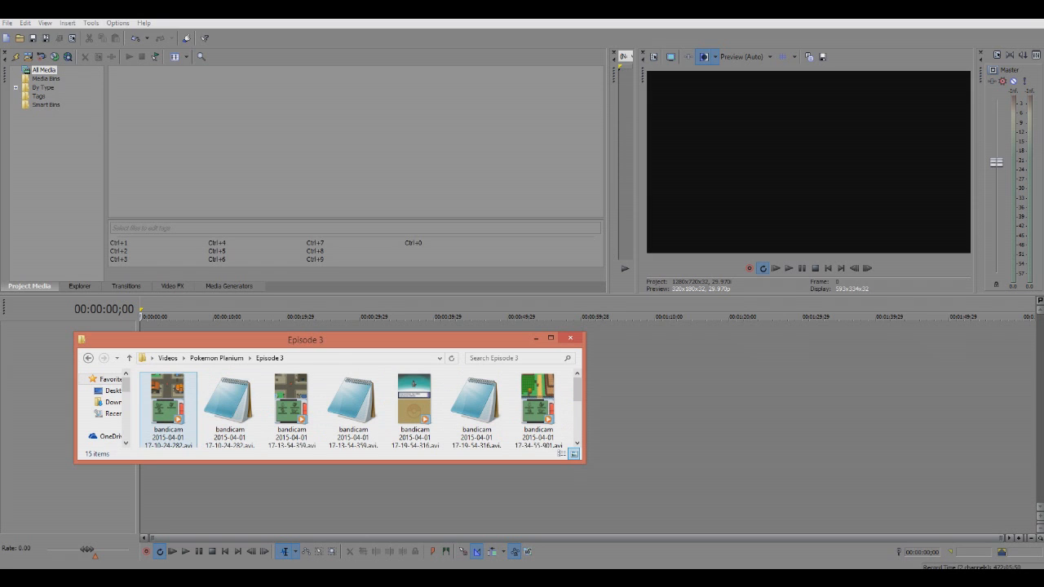
pyautogui.click(168, 408)
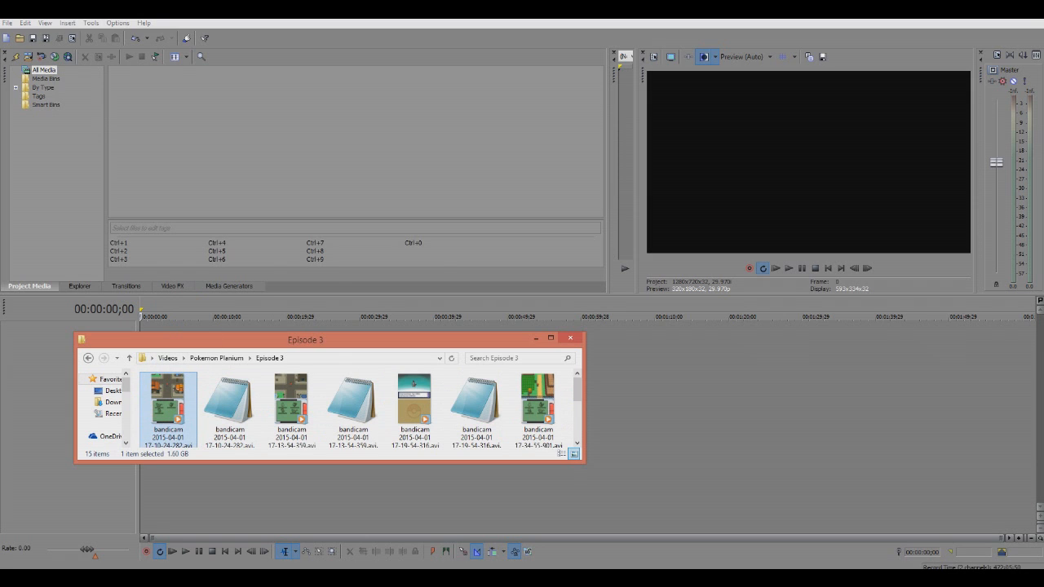
pyautogui.moveTo(168, 408); pyautogui.dragTo(142, 94)
pyautogui.moveTo(291, 408); pyautogui.dragTo(212, 94)
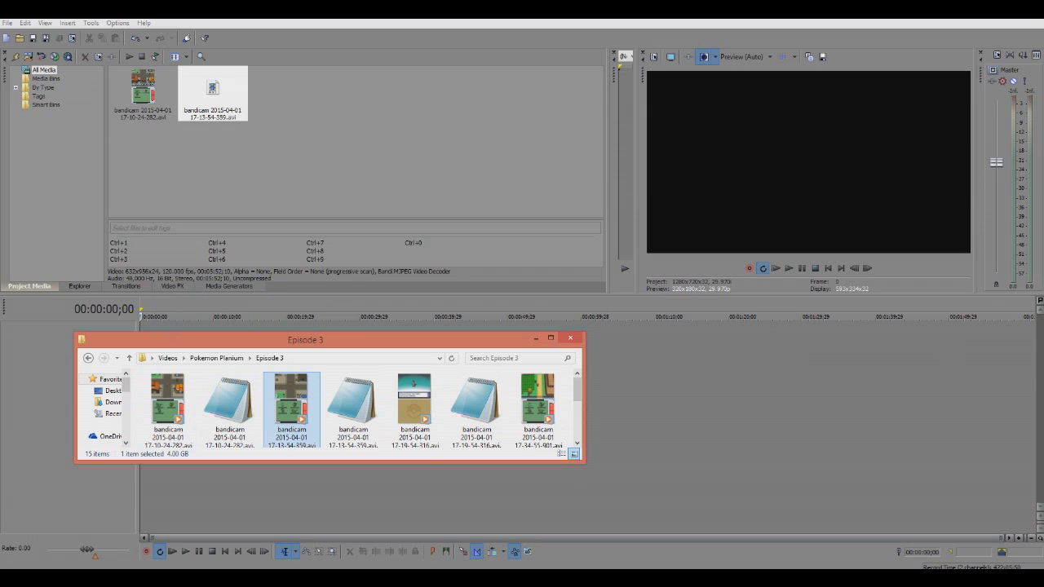
pyautogui.moveTo(396, 398); pyautogui.dragTo(282, 93)
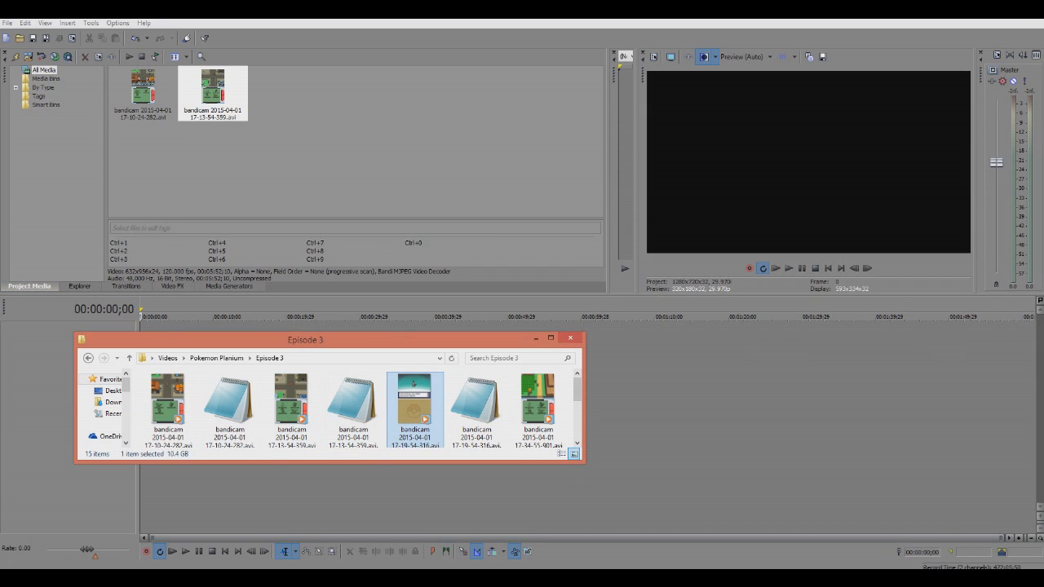
pyautogui.click(538, 408)
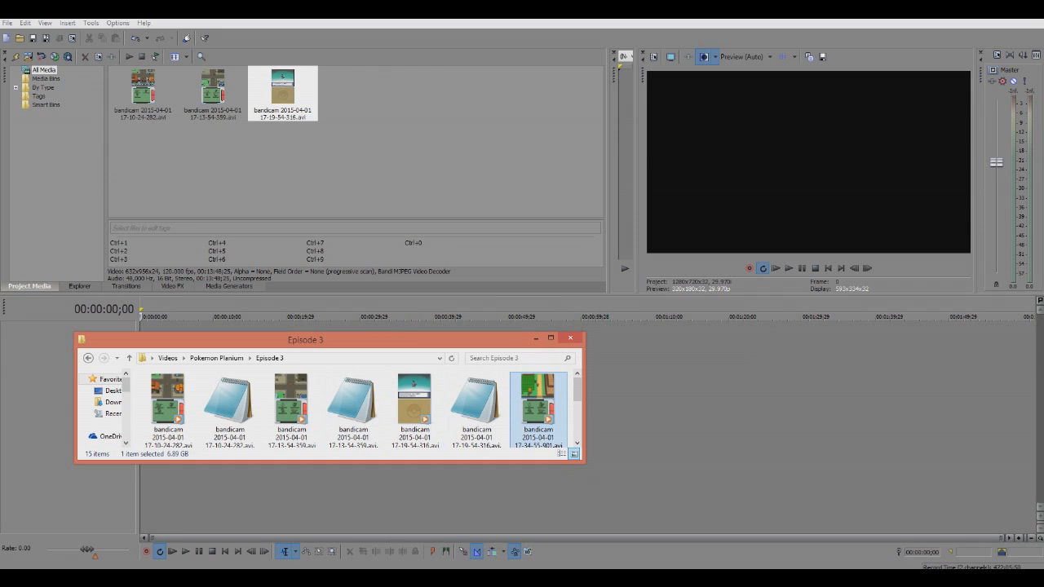
pyautogui.moveTo(537, 408); pyautogui.dragTo(352, 93)
# Step: Import Pokemon-Platnium-Layout-4.gif and Pokemon-Platnium-Layout-5.gif from the Episode 3 folder into the project media
pyautogui.scroll(-1, 351, 408)
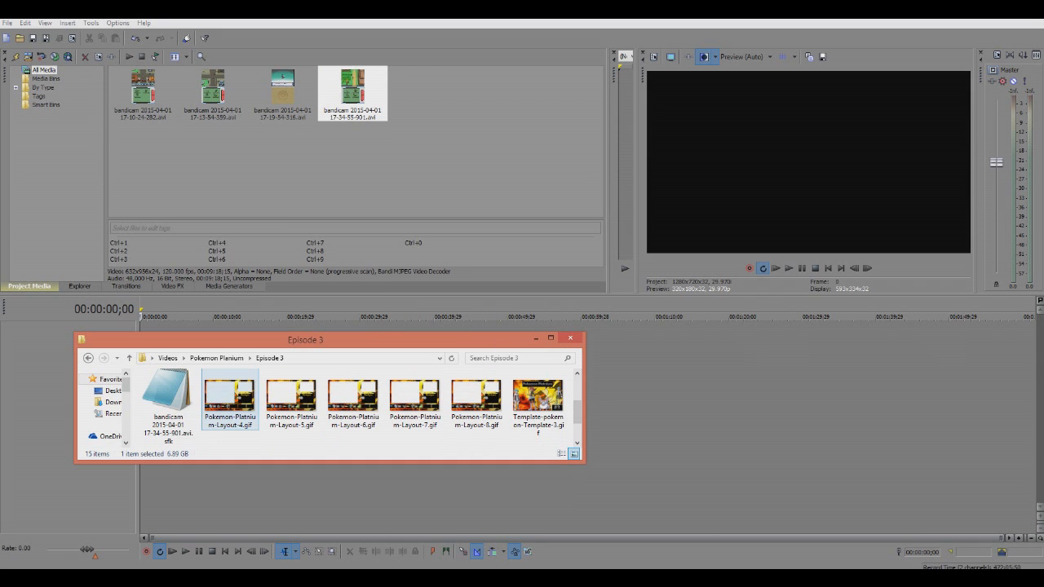
pyautogui.click(230, 400)
pyautogui.moveTo(230, 400); pyautogui.dragTo(422, 93)
pyautogui.scroll(-2, 330, 406)
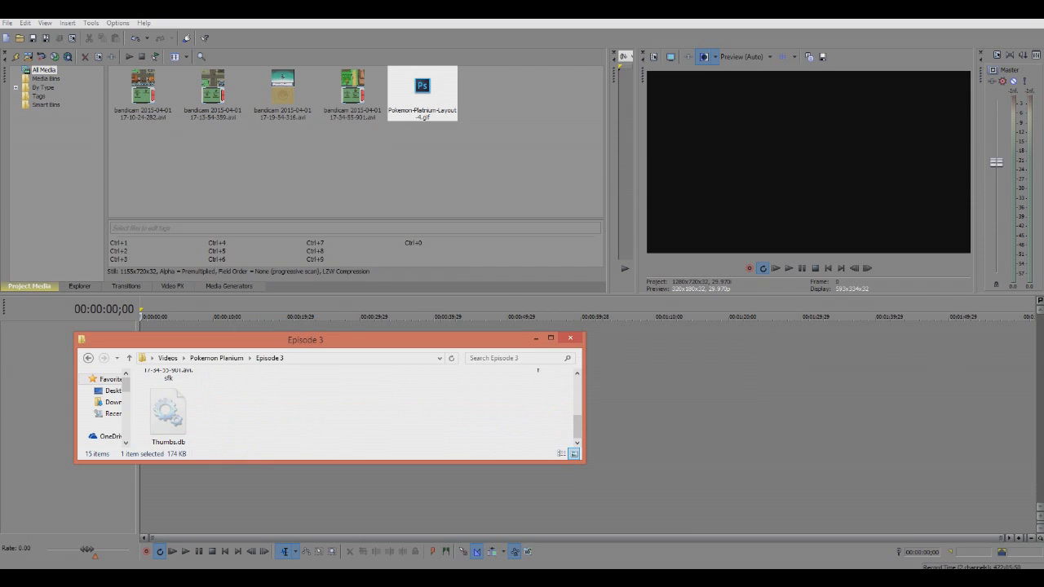
pyautogui.scroll(1, 329, 406)
pyautogui.click(291, 403)
pyautogui.moveTo(291, 404); pyautogui.dragTo(492, 94)
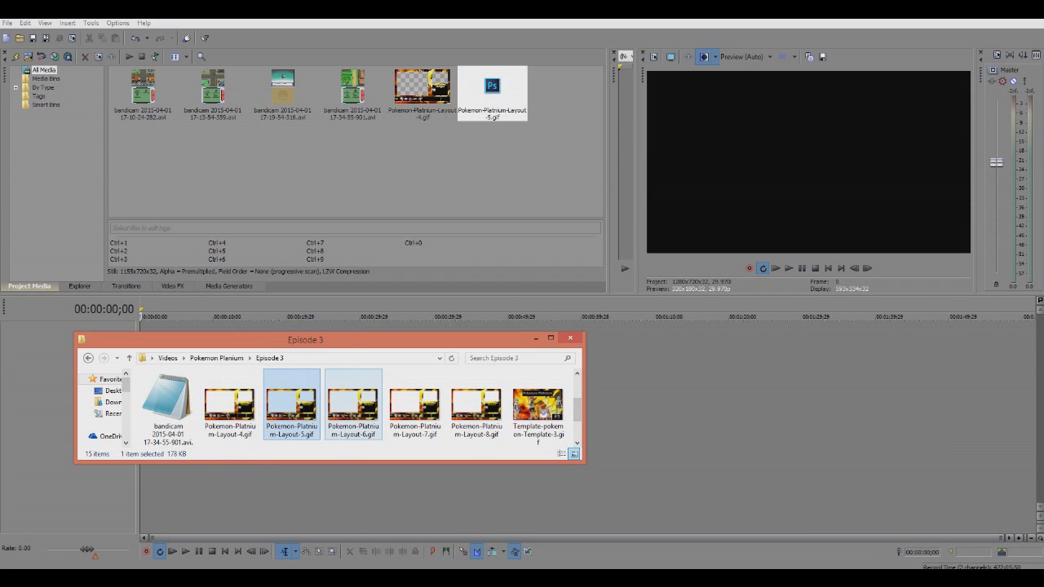
# Step: Add the layout images 6, 7 and 8 from the Episode 3 folder to the project media
pyautogui.click(352, 404)
pyautogui.moveTo(352, 403); pyautogui.dragTo(562, 94)
pyautogui.click(415, 403)
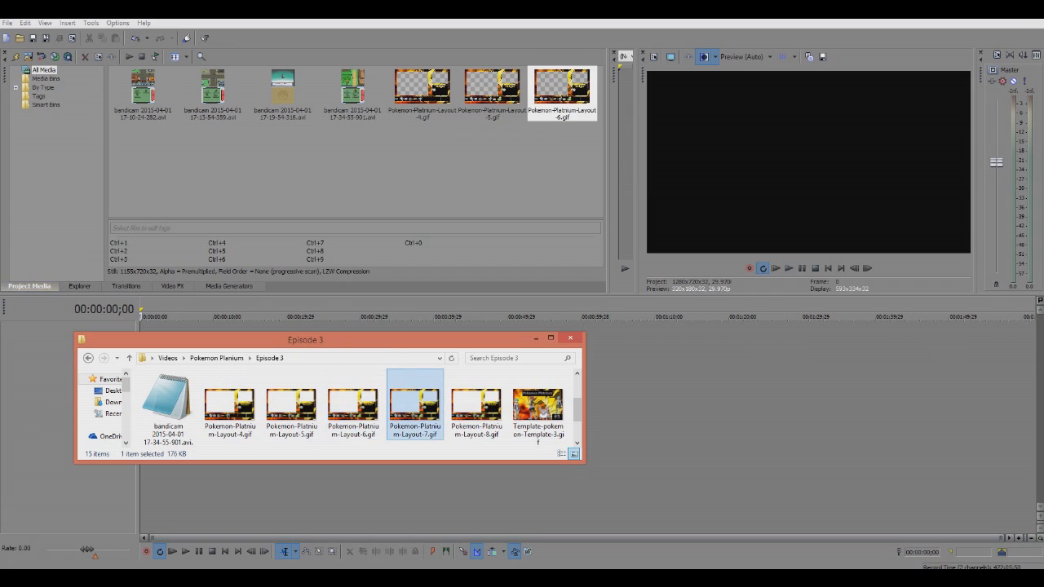
pyautogui.moveTo(414, 403); pyautogui.dragTo(144, 149)
pyautogui.click(477, 403)
pyautogui.moveTo(476, 403); pyautogui.dragTo(213, 149)
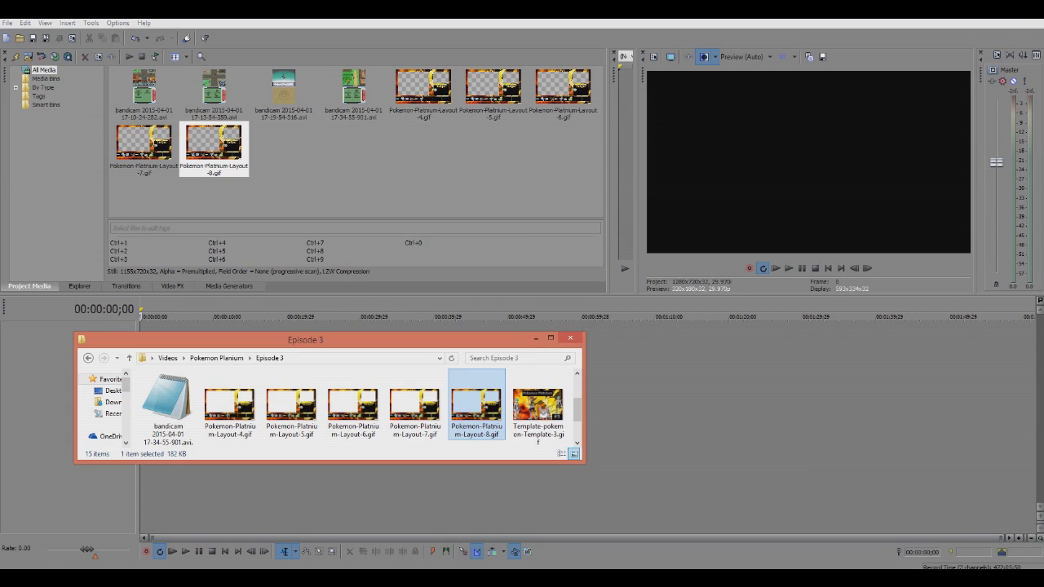
# Step: Open the Intro and Outro folder inside Videos > Extra and import Good Quality Intro.wmv and Good Quality Outro.wmv into the project media
pyautogui.click(537, 408)
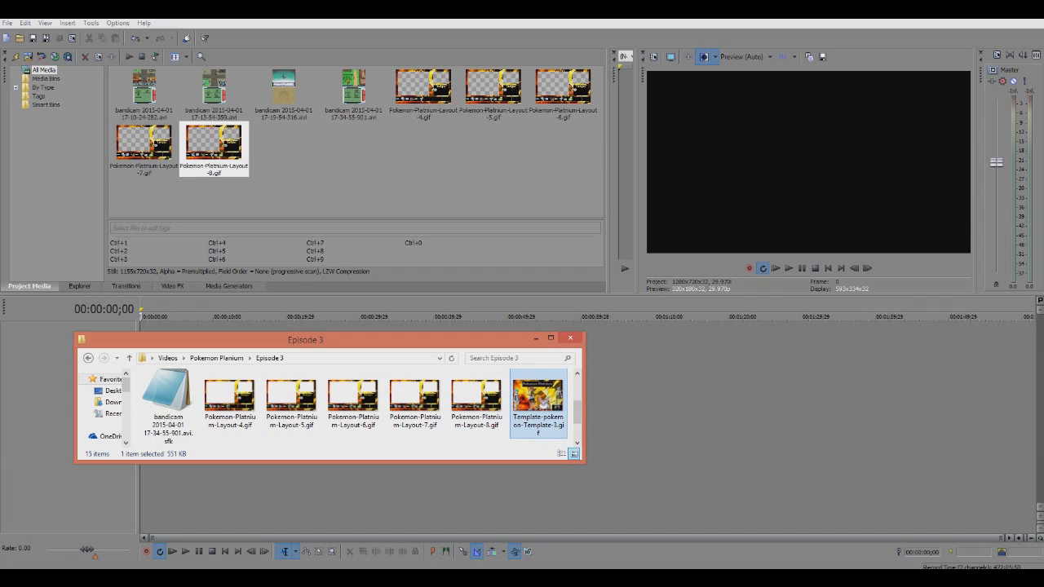
pyautogui.click(88, 358)
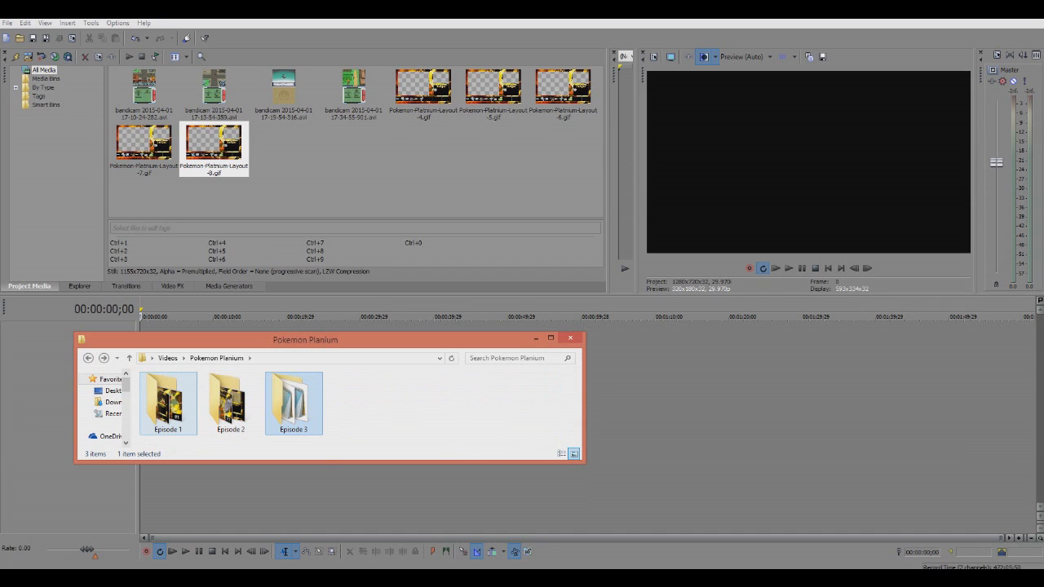
pyautogui.click(88, 358)
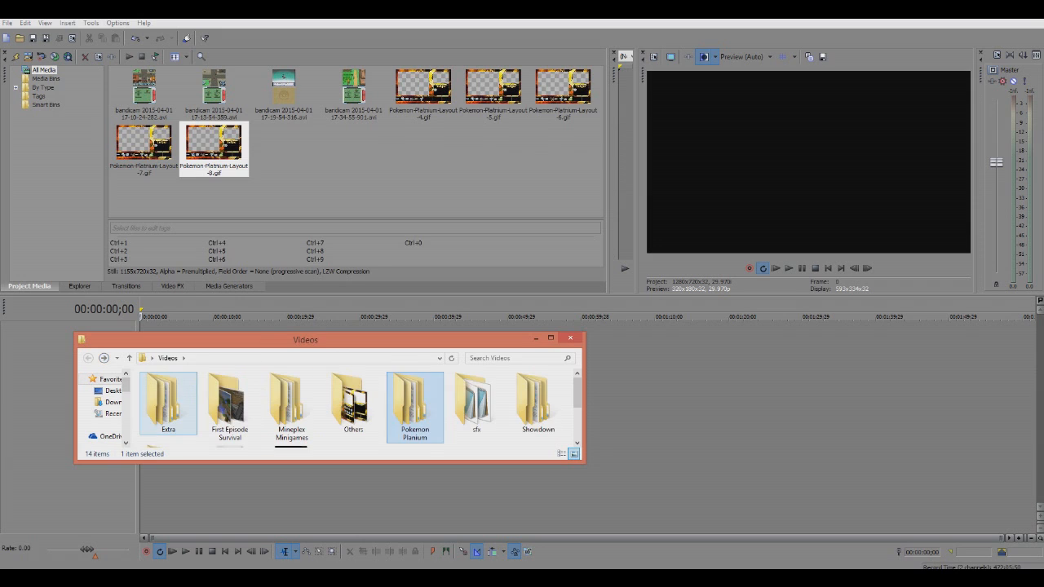
pyautogui.doubleClick(168, 404)
pyautogui.doubleClick(168, 403)
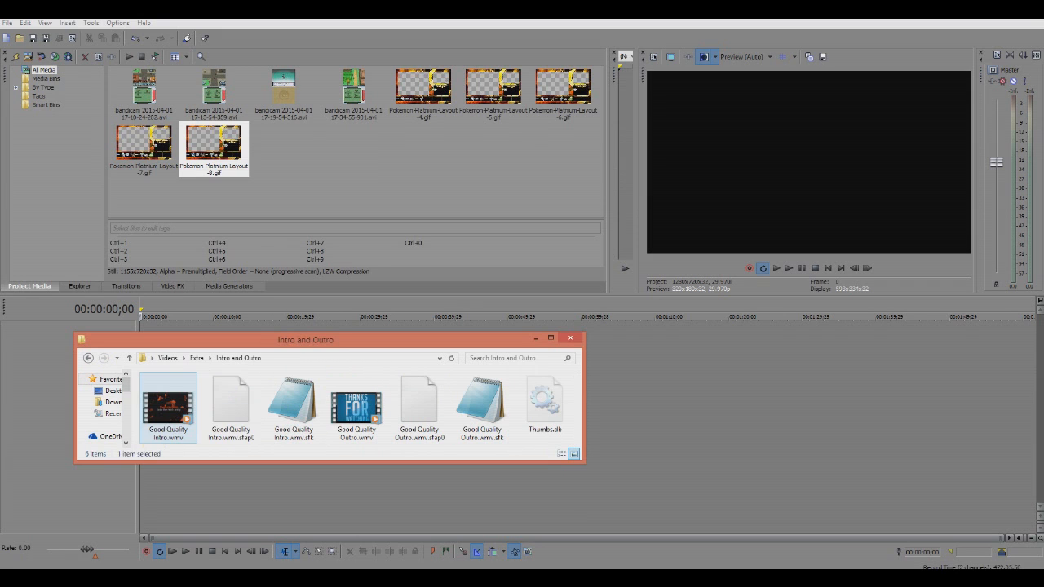
pyautogui.click(168, 408)
pyautogui.moveTo(168, 408); pyautogui.dragTo(355, 163)
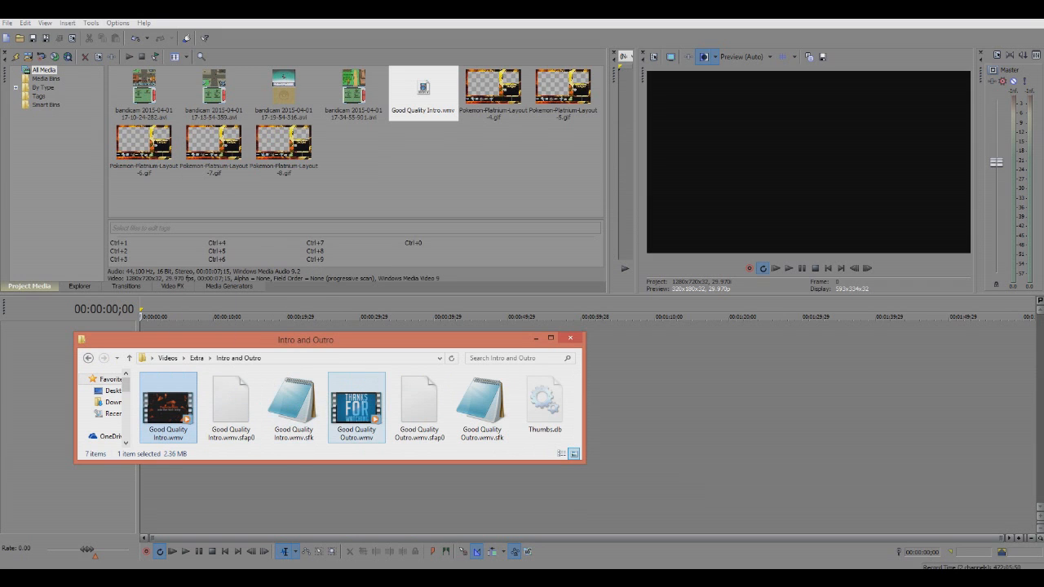
pyautogui.moveTo(356, 408); pyautogui.dragTo(356, 163)
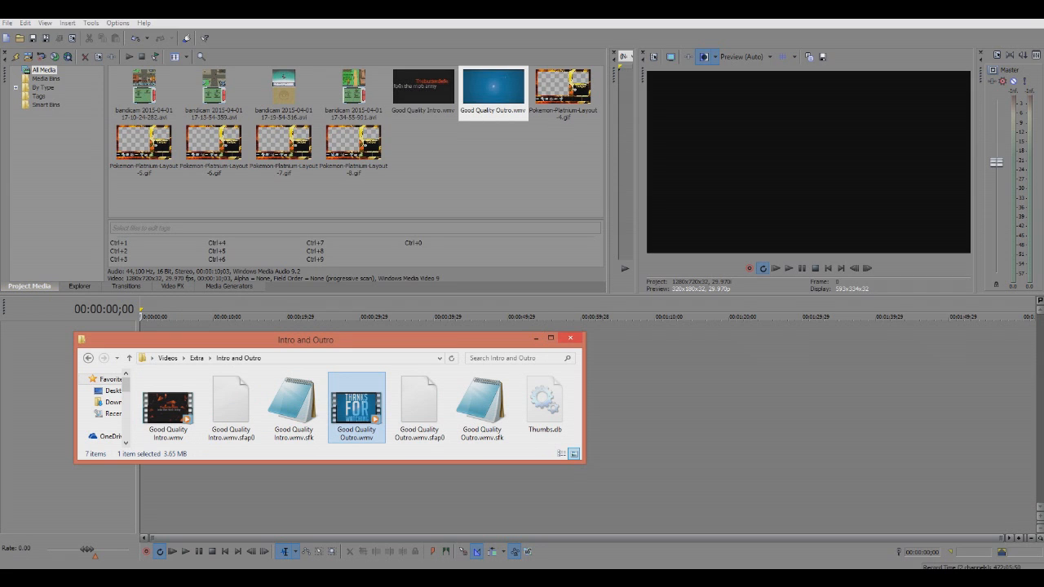
# Step: Return to the video editor, place Good Quality Intro.wmv at the timeline's start and put Pokemon-Platnium-Layout-4.gif behind it on the same video track
pyautogui.hotkey('alt', 'Tab')
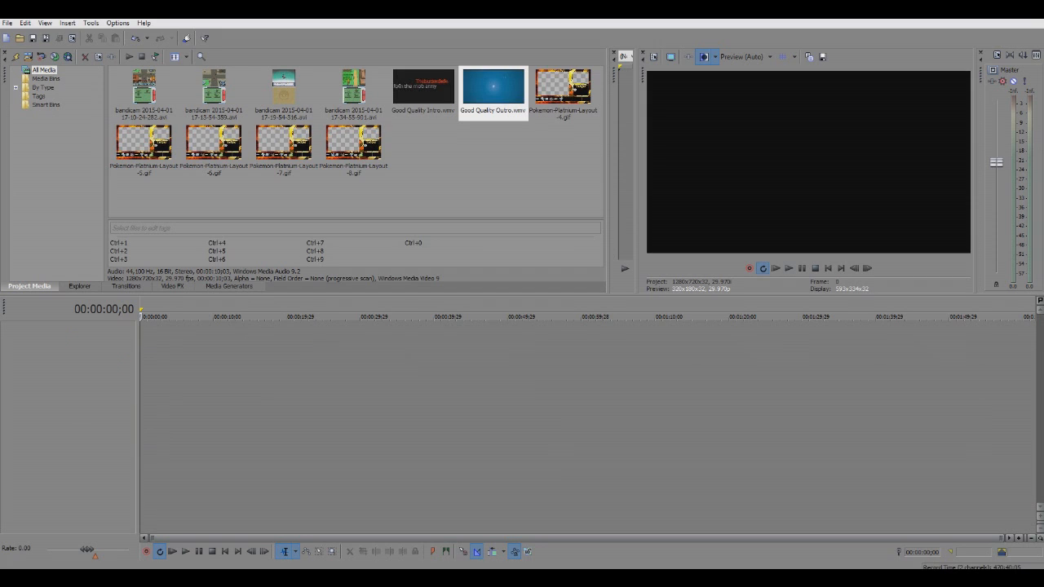
pyautogui.click(424, 93)
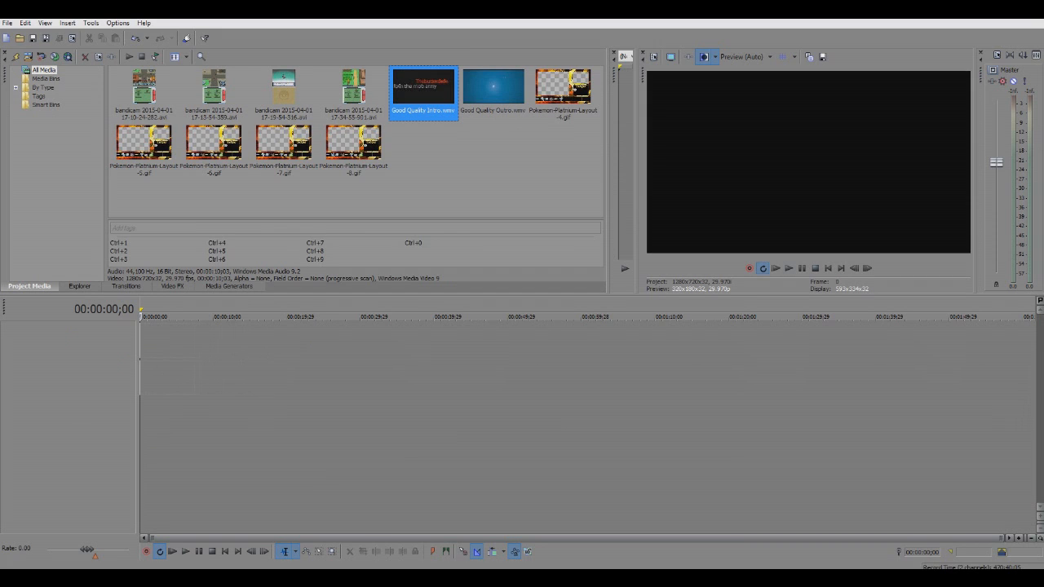
pyautogui.moveTo(423, 93); pyautogui.dragTo(187, 383)
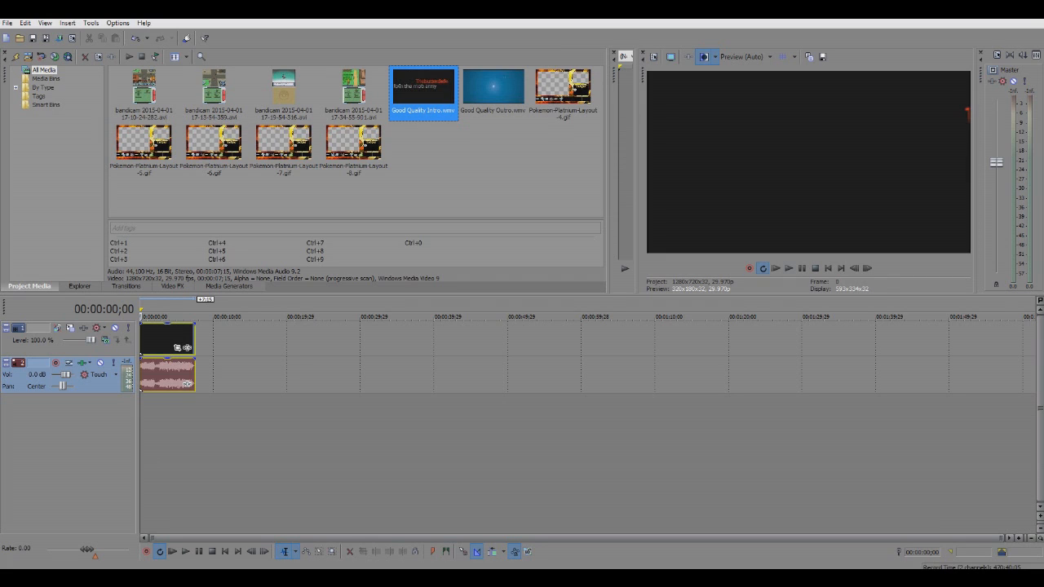
pyautogui.click(545, 80)
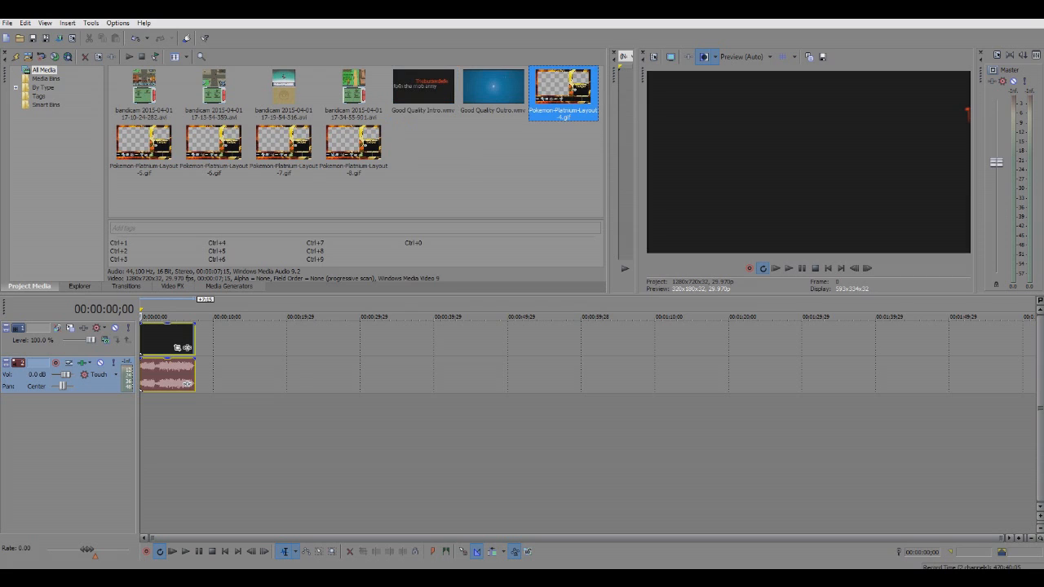
pyautogui.moveTo(545, 80); pyautogui.dragTo(197, 338)
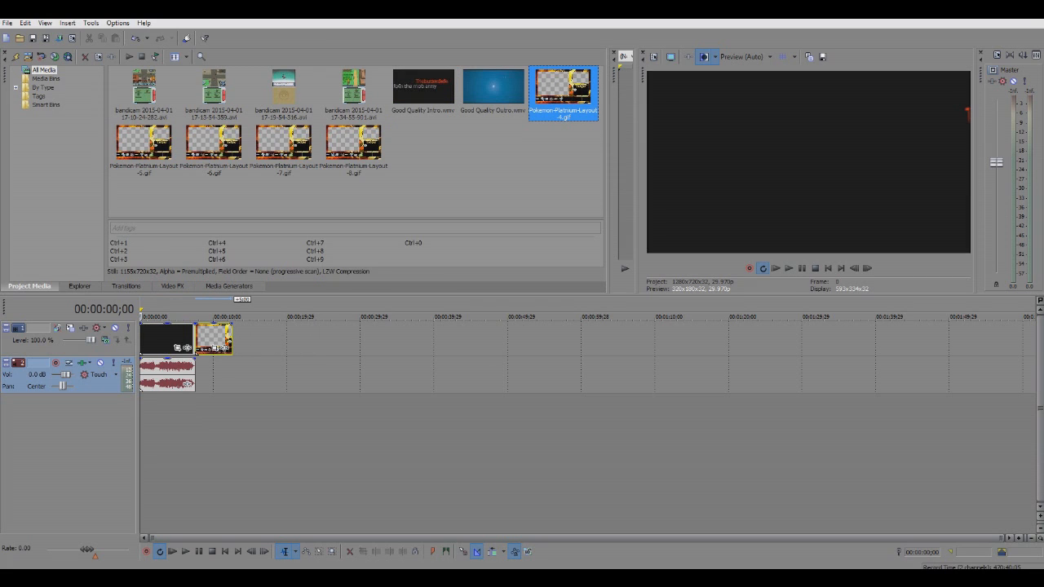
# Step: Move the Layout-4 image earlier on the timeline to close the small gap after the intro clip
pyautogui.scroll(4, 197, 338)
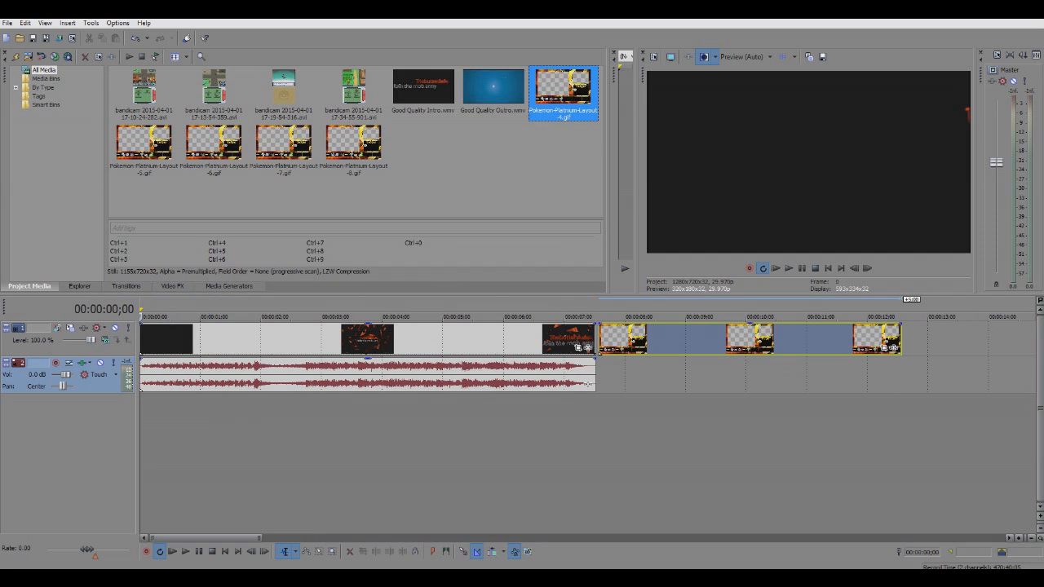
pyautogui.click(601, 383)
pyautogui.scroll(6, 601, 384)
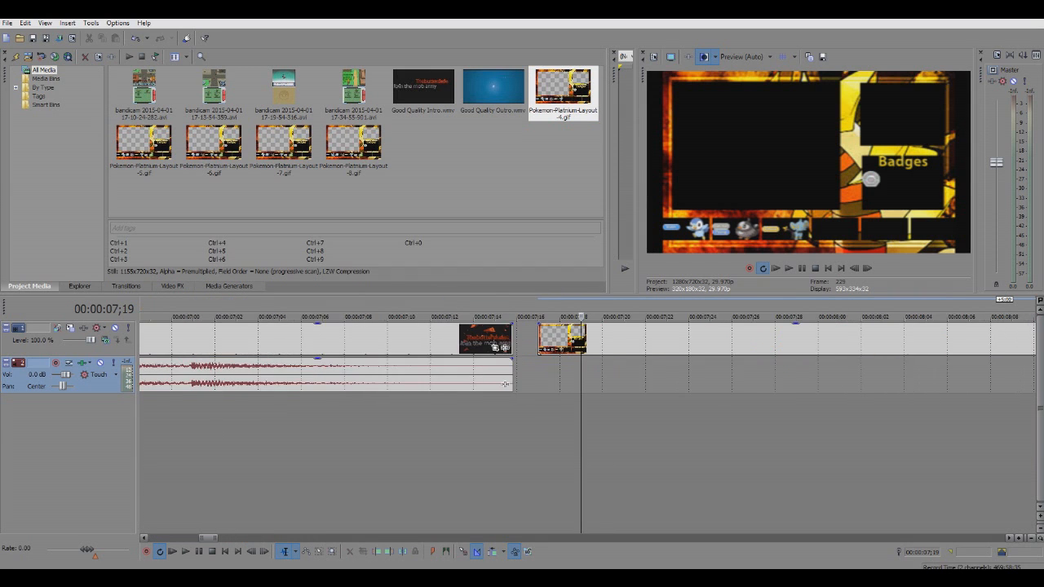
pyautogui.moveTo(581, 338); pyautogui.dragTo(494, 337)
pyautogui.scroll(-10, 587, 351)
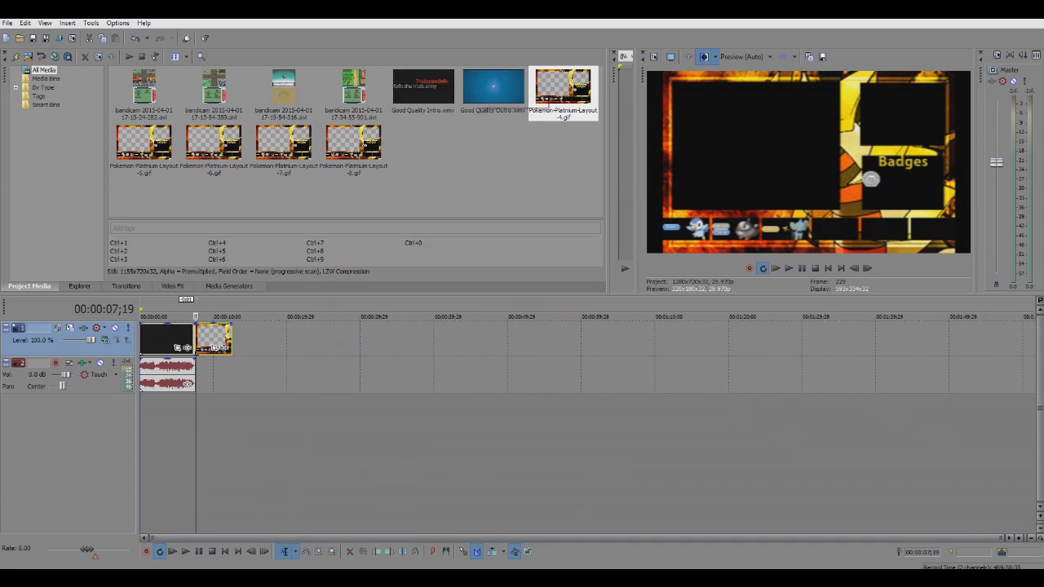
# Step: Place the 17-10-24-282 recording on new tracks below, starting at the intro's end, and stretch the Layout-4 image to the recording's end
pyautogui.click(144, 93)
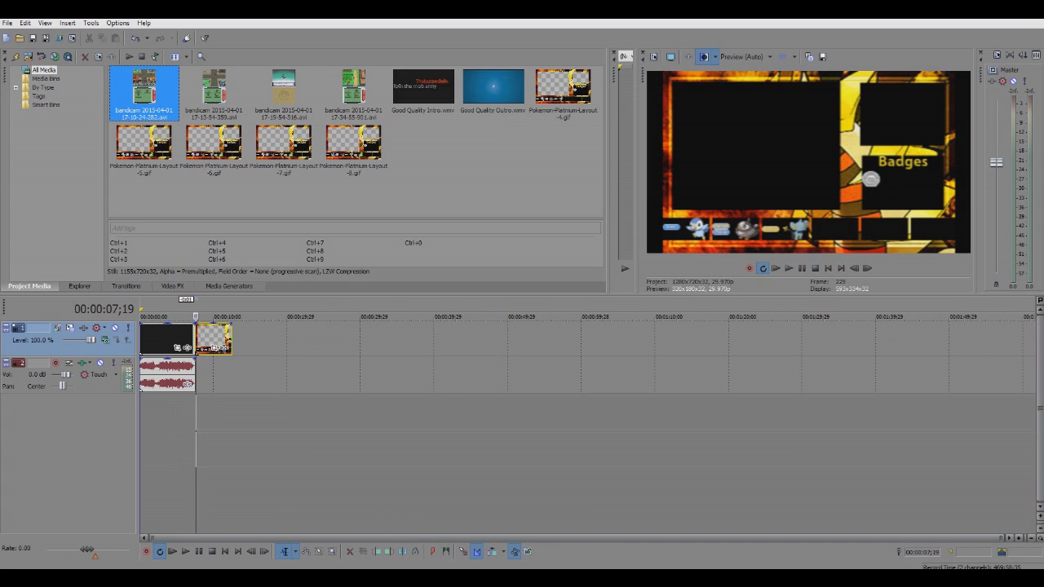
pyautogui.moveTo(197, 416); pyautogui.dragTo(197, 413)
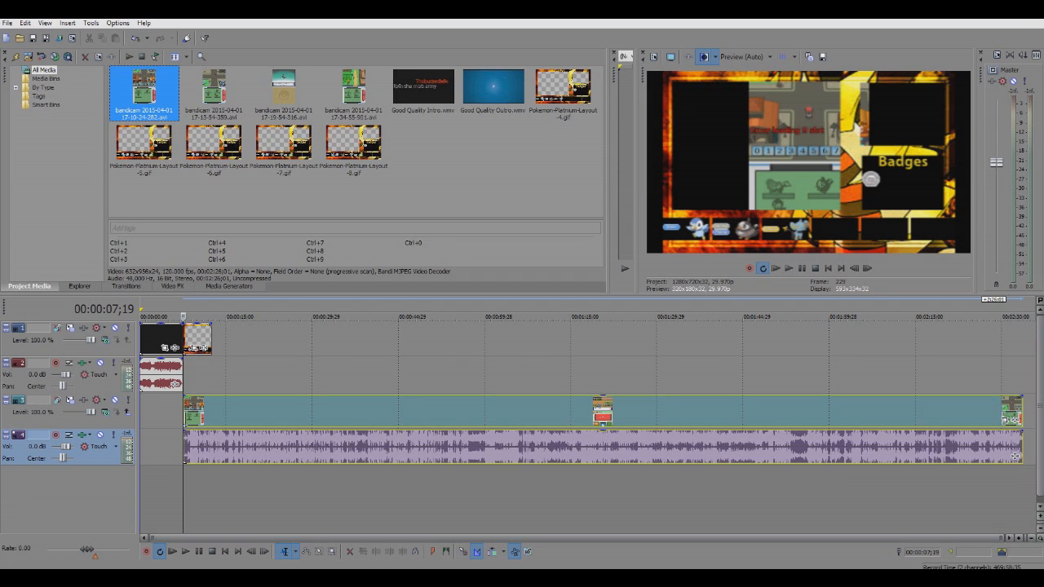
pyautogui.moveTo(211, 338); pyautogui.dragTo(1023, 338)
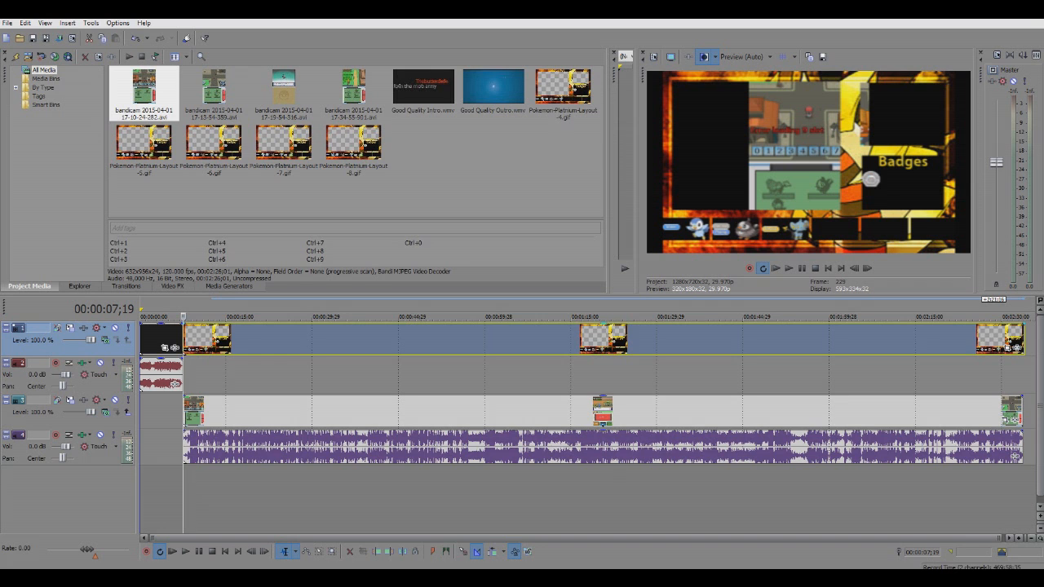
# Step: Trim the end of the Layout-4 image back to within a frame of the first recording's end
pyautogui.scroll(5, 587, 392)
pyautogui.scroll(-5, 587, 391)
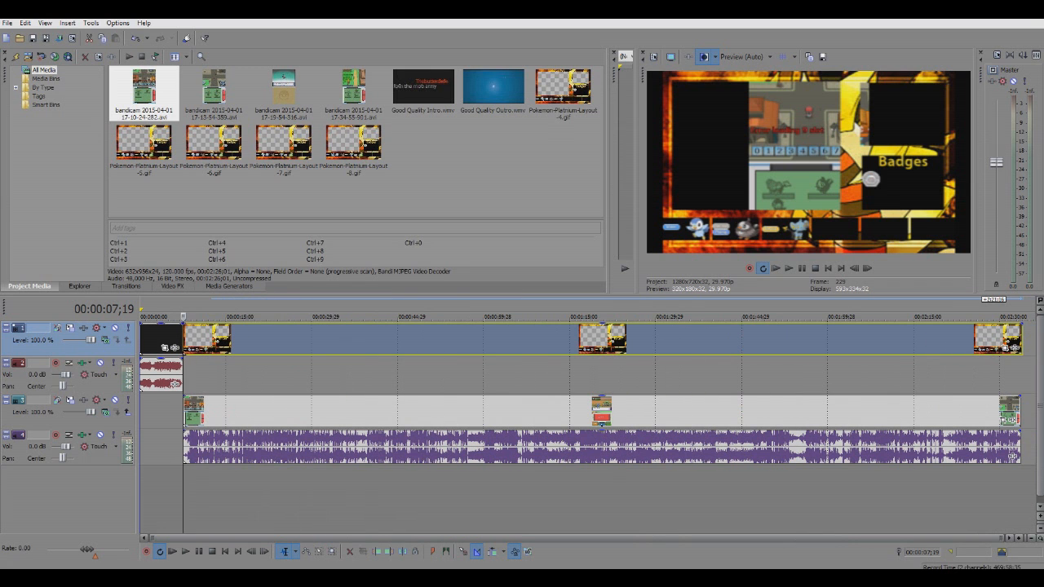
pyautogui.click(1022, 373)
pyautogui.scroll(6, 1022, 374)
pyautogui.scroll(5, 987, 455)
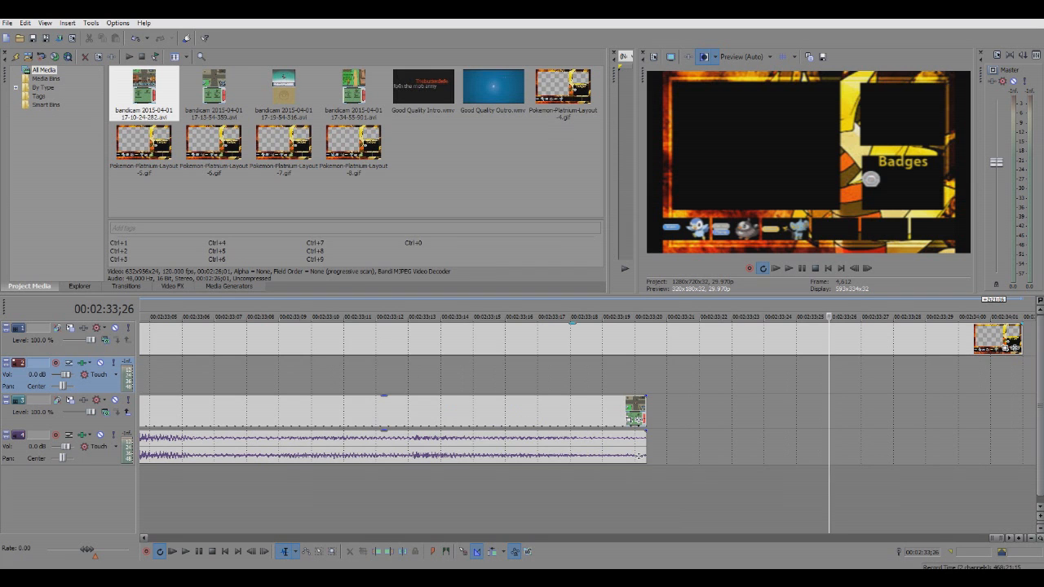
pyautogui.moveTo(997, 338); pyautogui.dragTo(769, 338)
pyautogui.moveTo(616, 348); pyautogui.dragTo(649, 348)
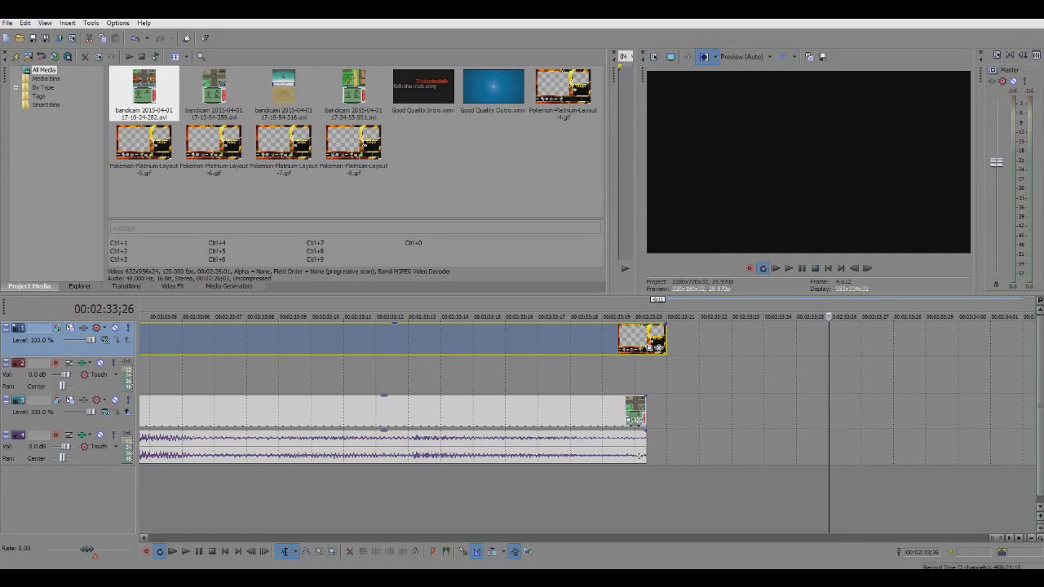
pyautogui.press('KP_1')
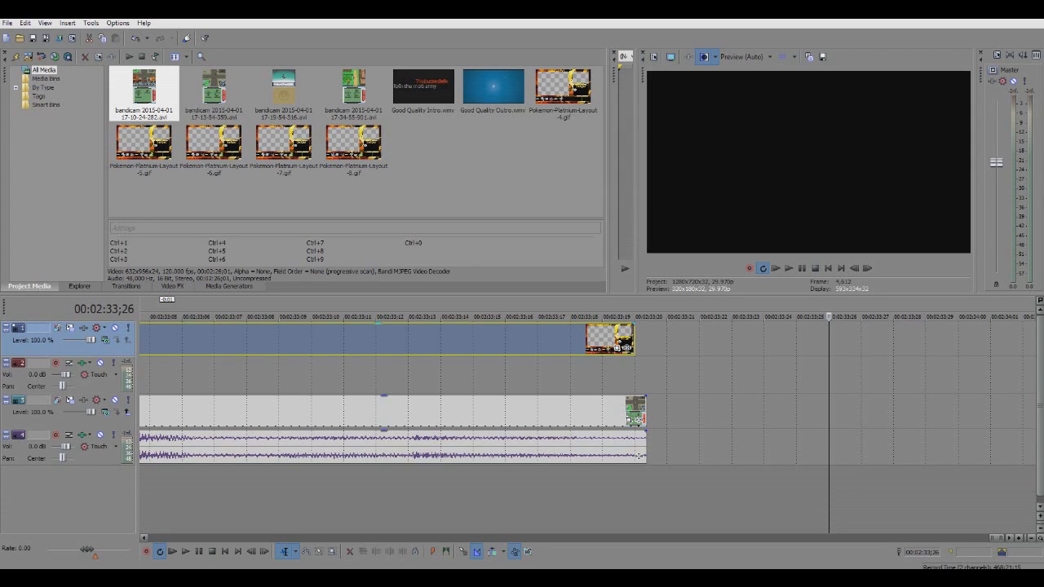
pyautogui.press('KP_3')
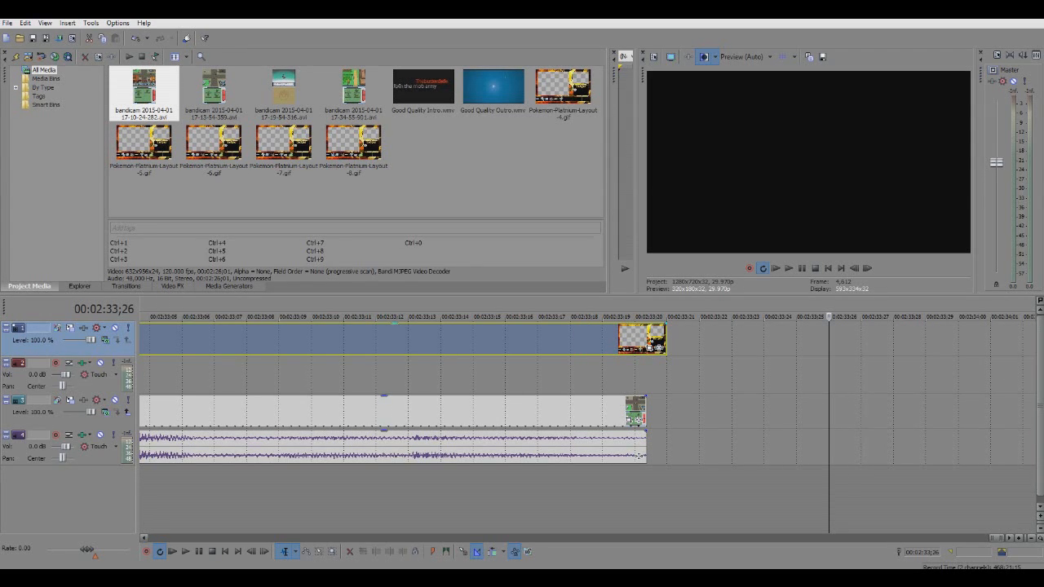
# Step: Place the 17-13-54-359 recording on the gameplay tracks behind the first recording, starting at the Layout-4 image's end
pyautogui.click(214, 90)
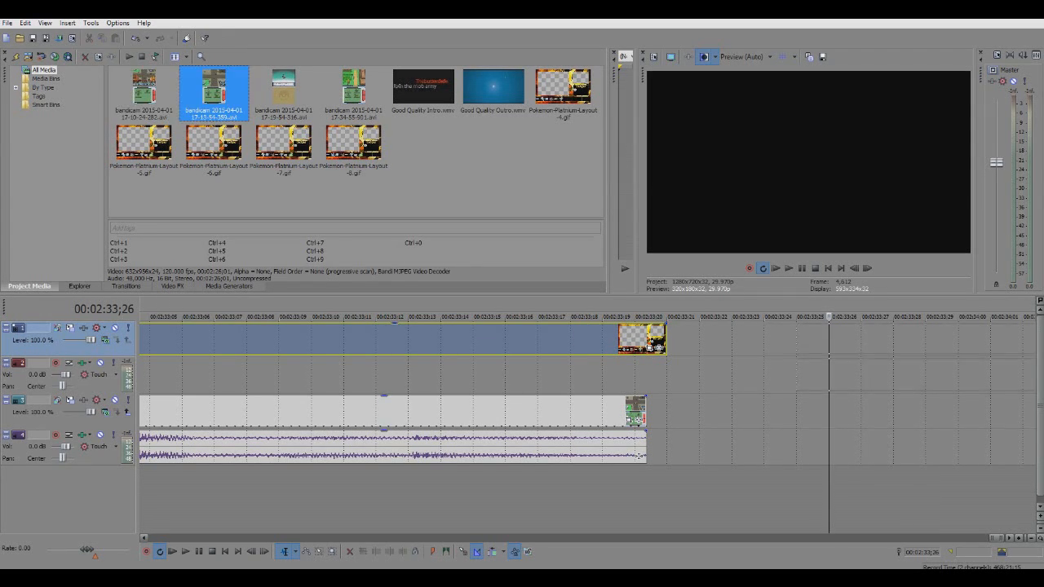
pyautogui.moveTo(796, 342); pyautogui.dragTo(732, 412)
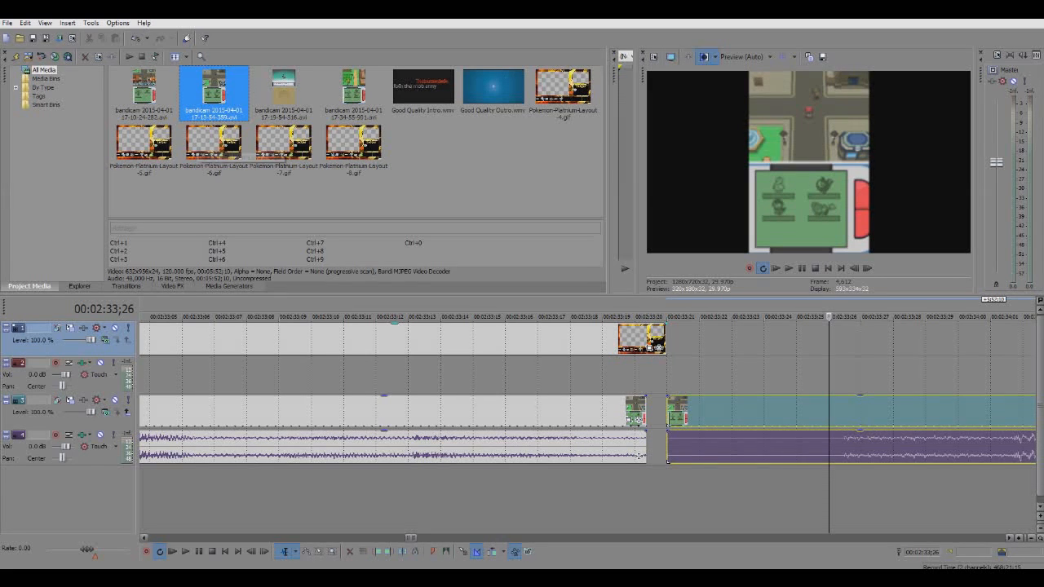
# Step: Add Pokemon-Platnium-Layout-5.gif to the top video track, directly behind the Layout-4 image at the second recording's start
pyautogui.moveTo(214, 146); pyautogui.dragTo(667, 338)
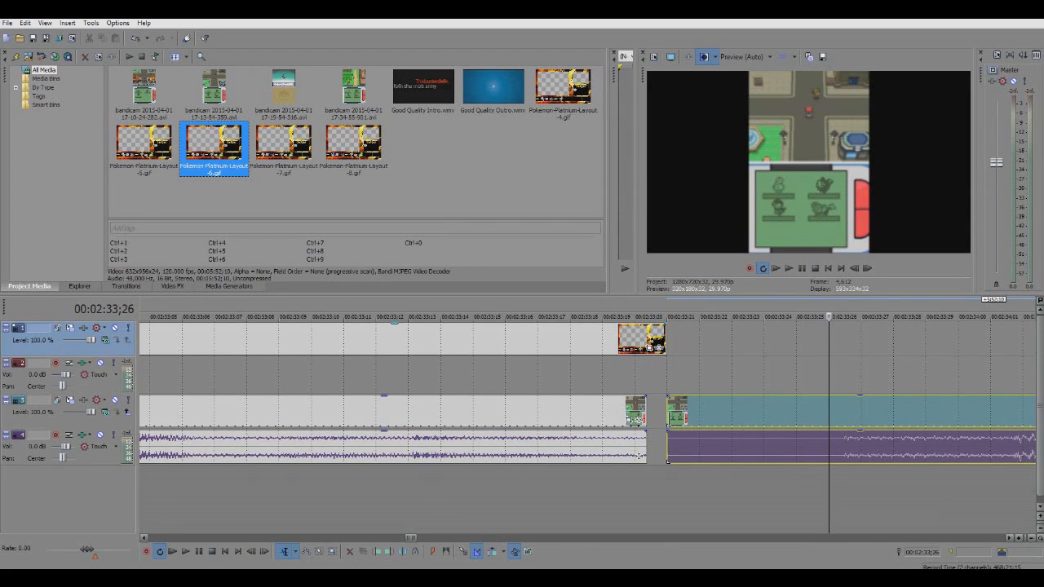
pyautogui.click(143, 148)
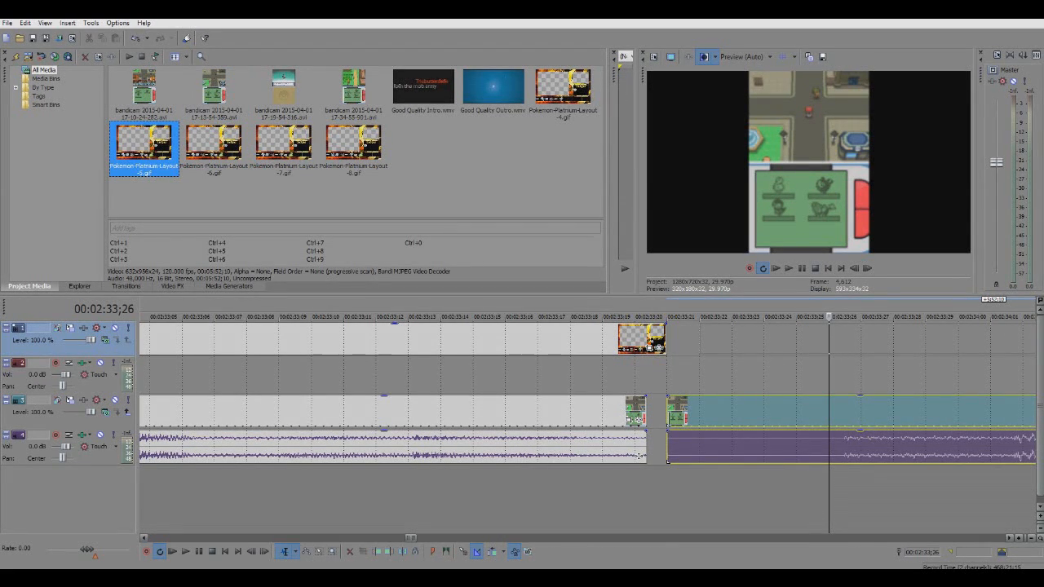
pyautogui.moveTo(144, 149); pyautogui.dragTo(667, 339)
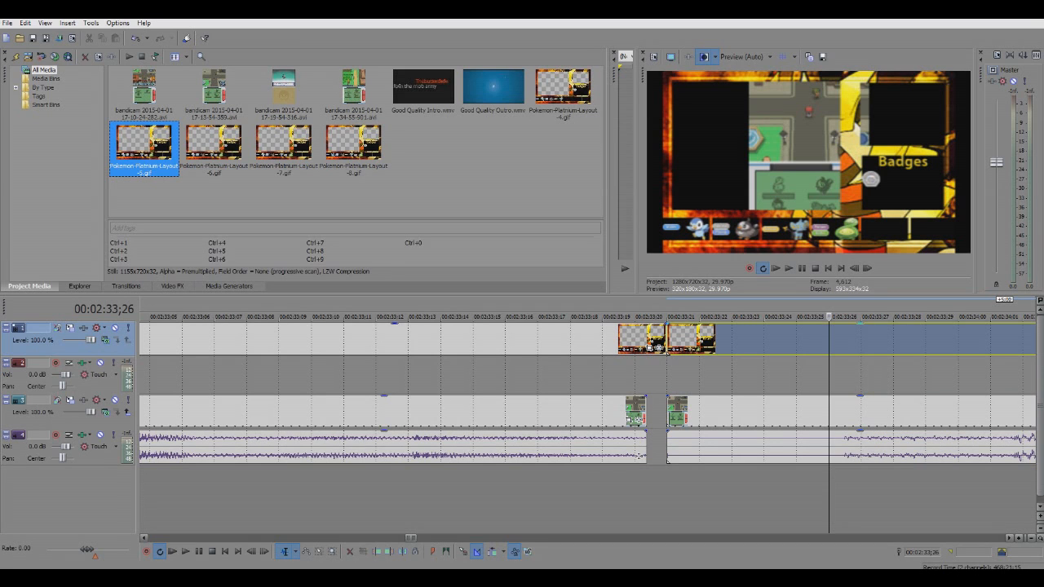
# Step: Stretch the Layout-5 image over the second recording and trim its end to within a frame of the recording's end
pyautogui.scroll(-10, 639, 456)
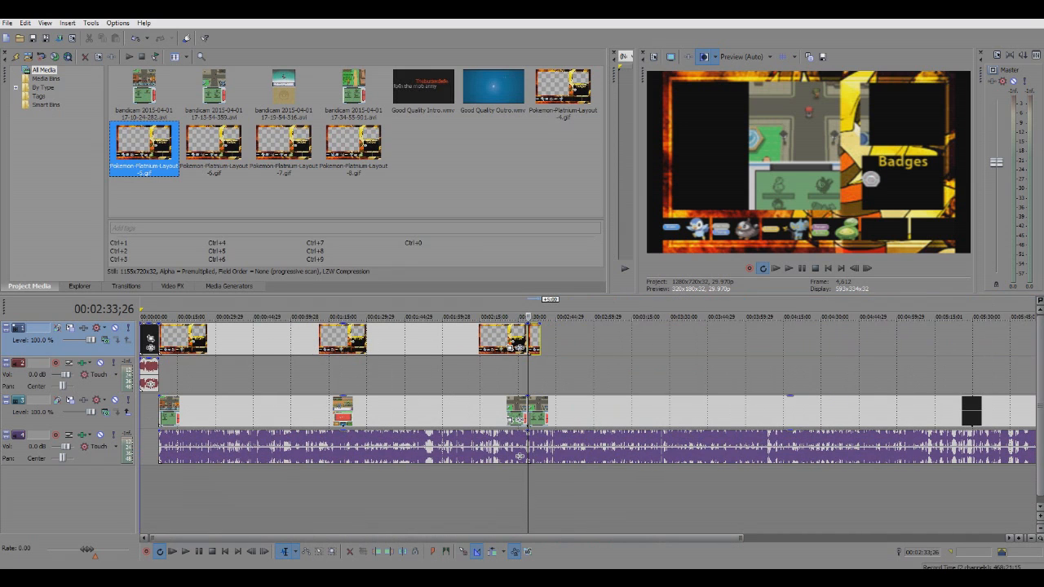
pyautogui.moveTo(539, 338); pyautogui.dragTo(722, 343)
pyautogui.scroll(3, 587, 392)
pyautogui.scroll(-5, 587, 391)
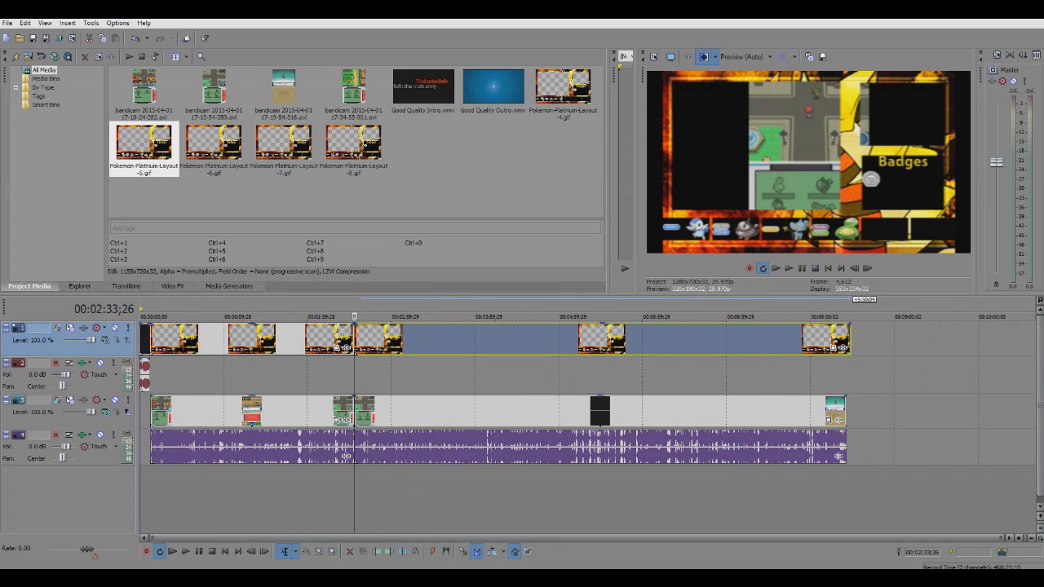
pyautogui.click(845, 375)
pyautogui.scroll(7, 845, 375)
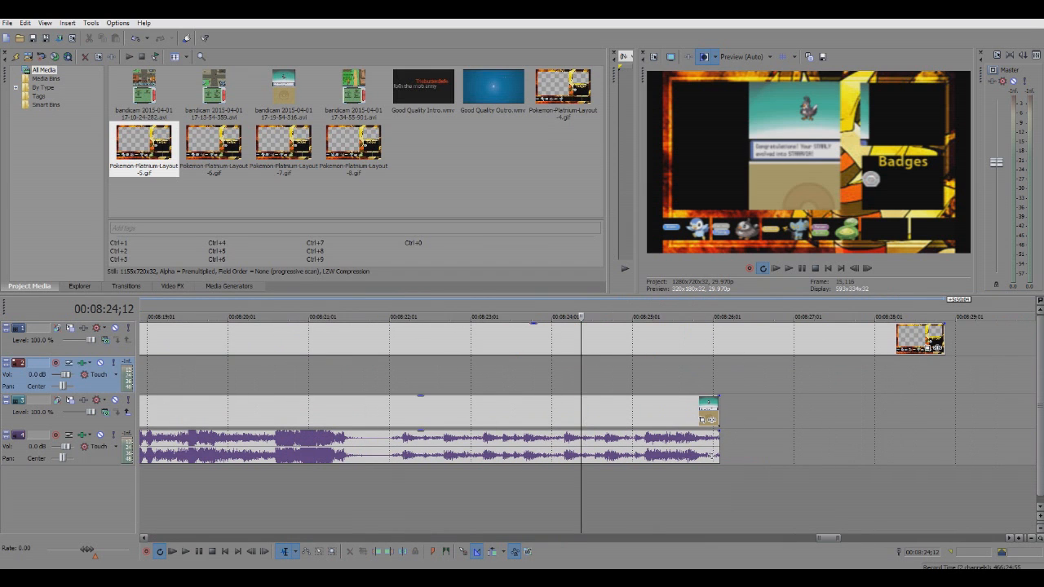
pyautogui.moveTo(938, 348); pyautogui.dragTo(720, 346)
pyautogui.click(724, 346)
pyautogui.scroll(3, 724, 345)
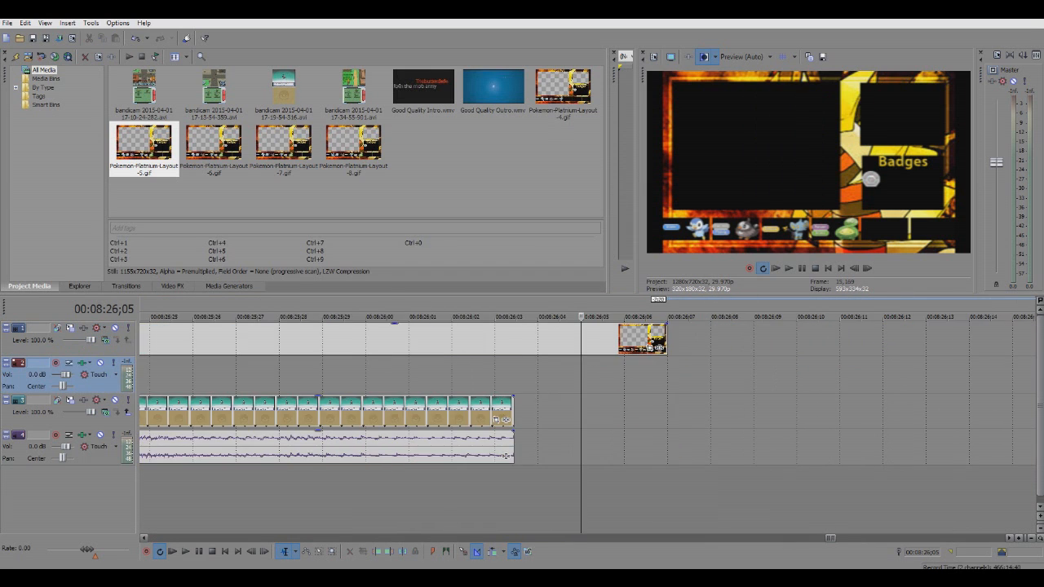
pyautogui.moveTo(924, 347); pyautogui.dragTo(406, 347)
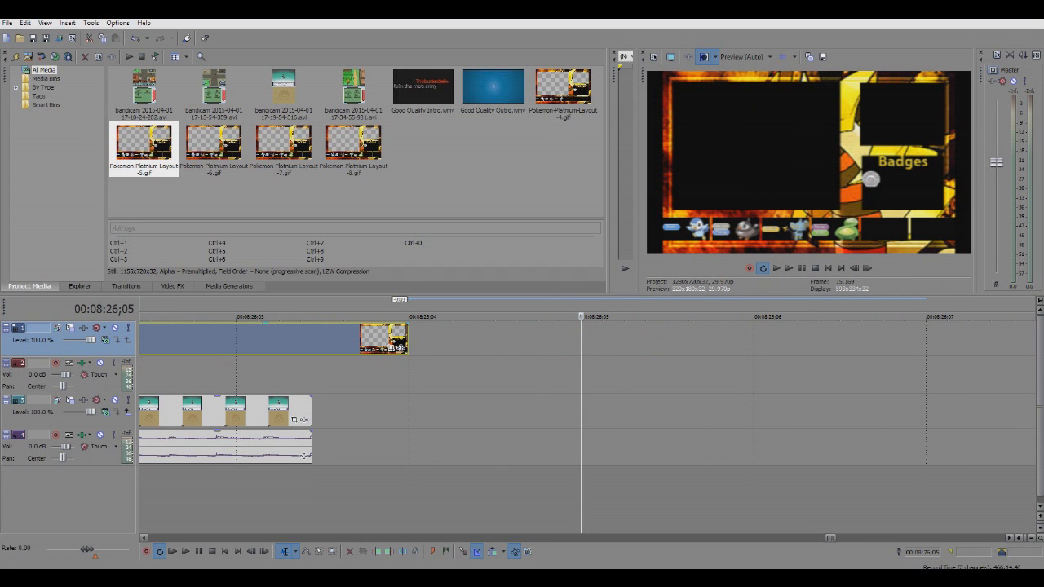
# Step: Place the 17-34-55-901 recording behind the second one on the gameplay tracks and move its start to the Layout-5 image's end
pyautogui.scroll(-15, 581, 393)
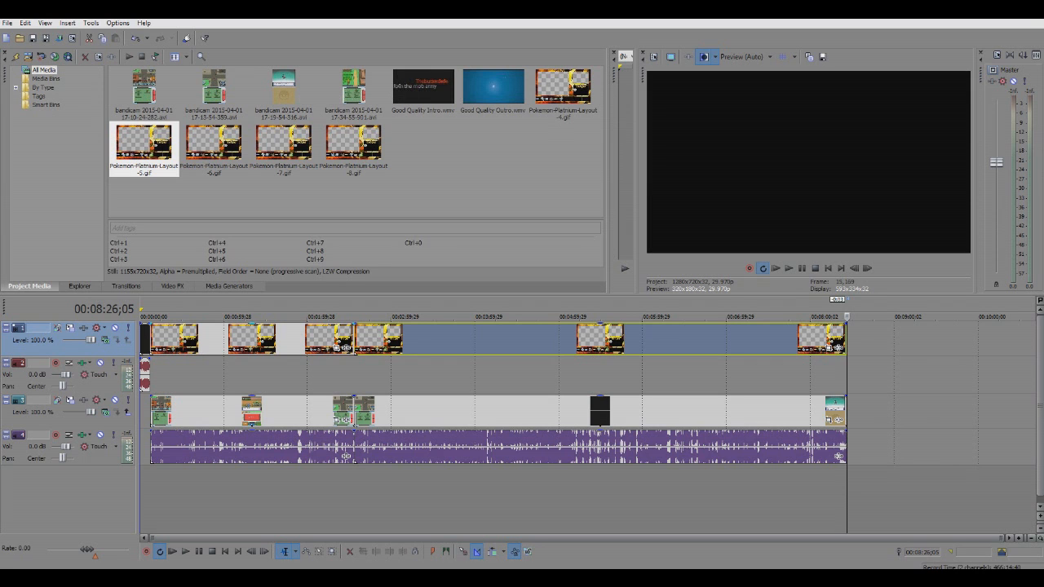
pyautogui.click(345, 81)
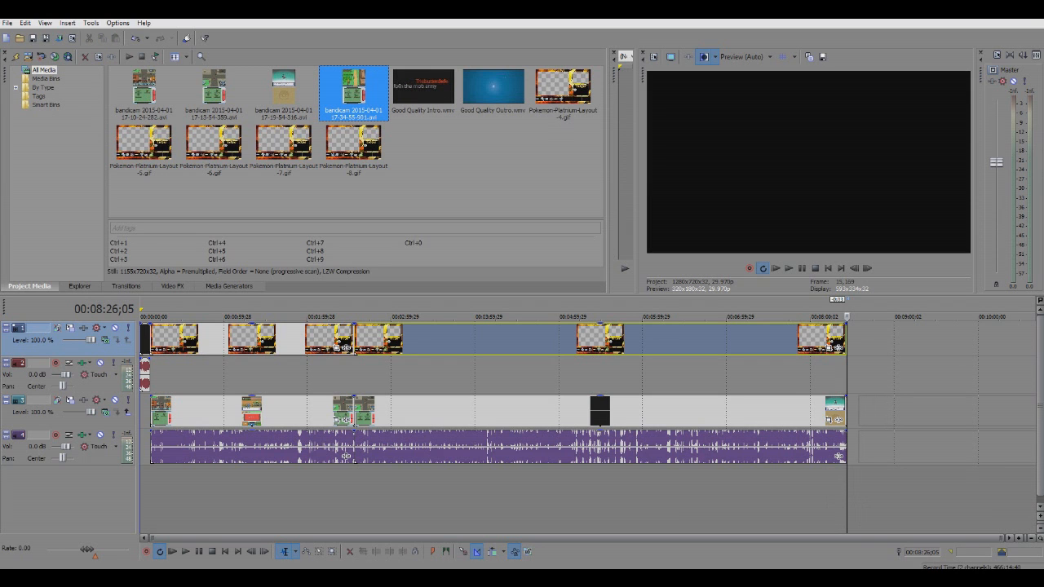
pyautogui.moveTo(353, 90); pyautogui.dragTo(849, 412)
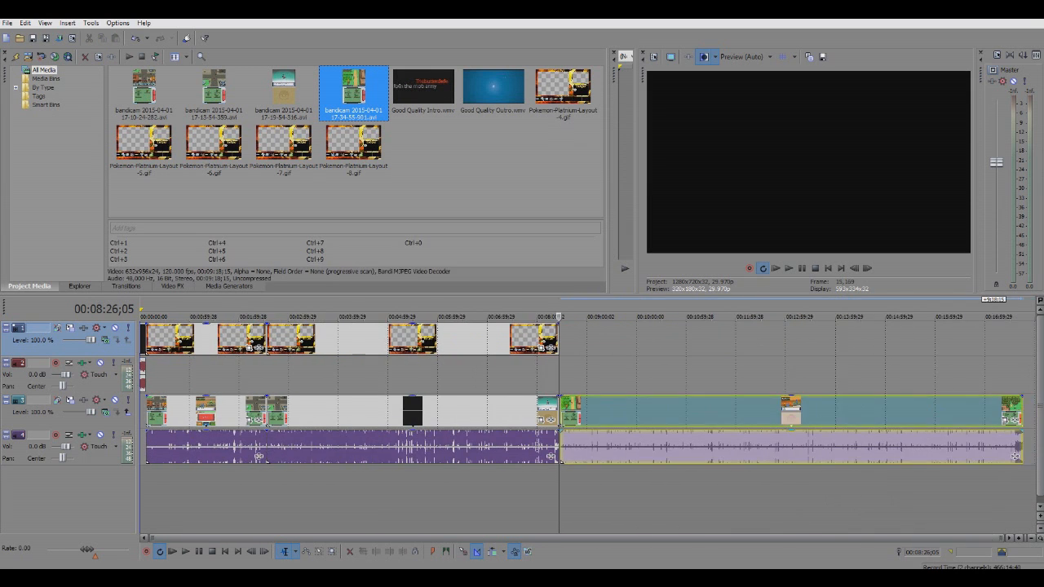
pyautogui.scroll(8, 580, 411)
pyautogui.scroll(4, 572, 455)
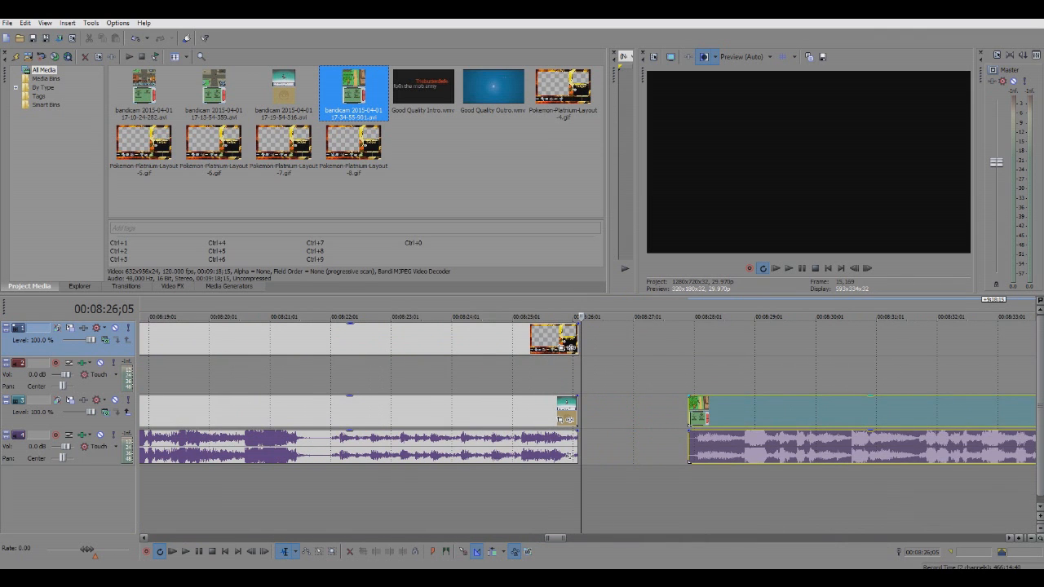
pyautogui.moveTo(784, 411); pyautogui.dragTo(674, 412)
pyautogui.scroll(5, 572, 455)
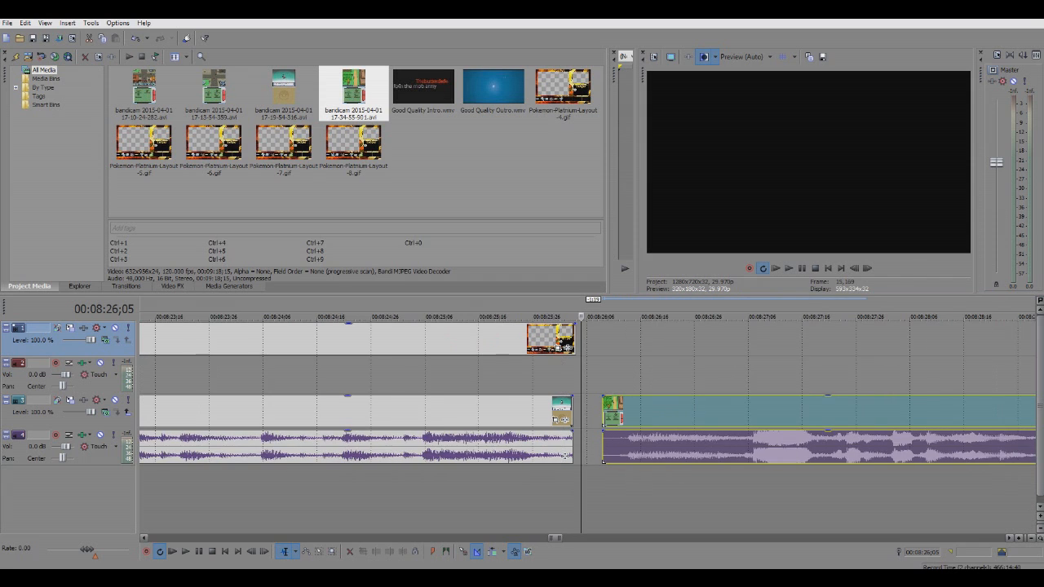
pyautogui.scroll(4, 572, 455)
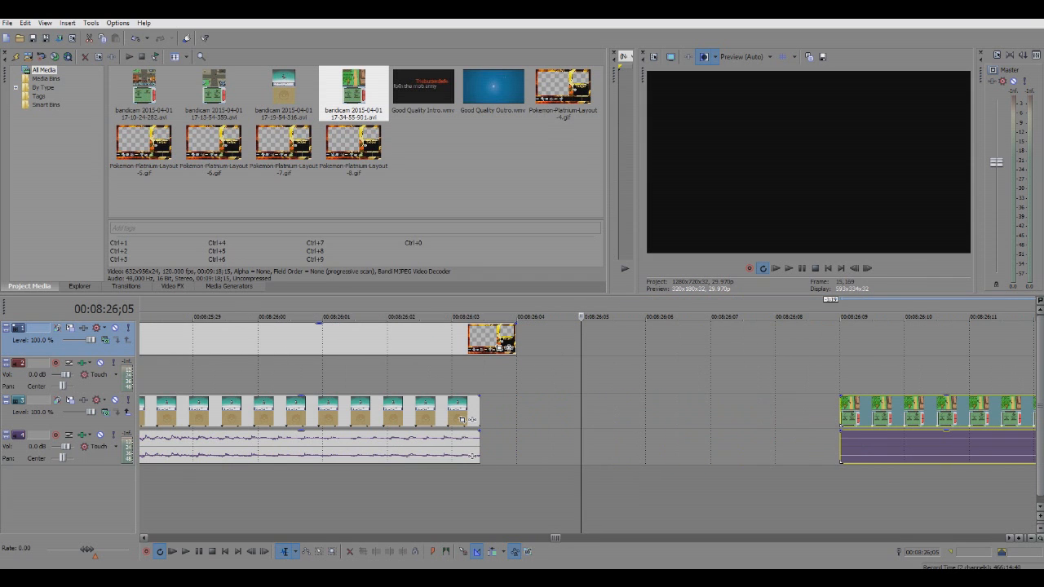
pyautogui.moveTo(897, 412); pyautogui.dragTo(574, 412)
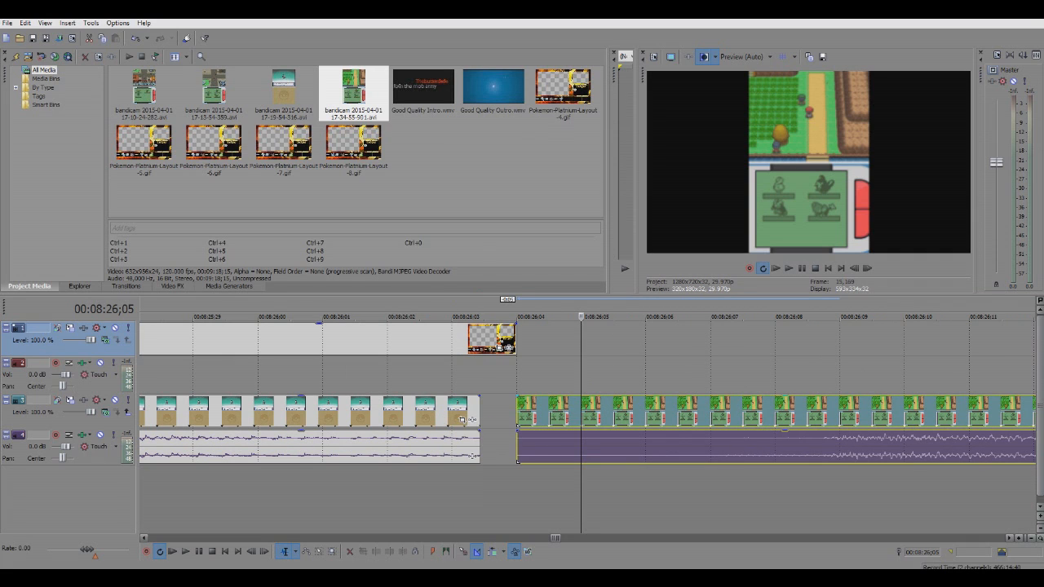
# Step: Add Pokemon-Platnium-Layout-6.gif on the top track at the 17-34-55-901 recording's start and delete the Layout-5 image before it
pyautogui.click(214, 148)
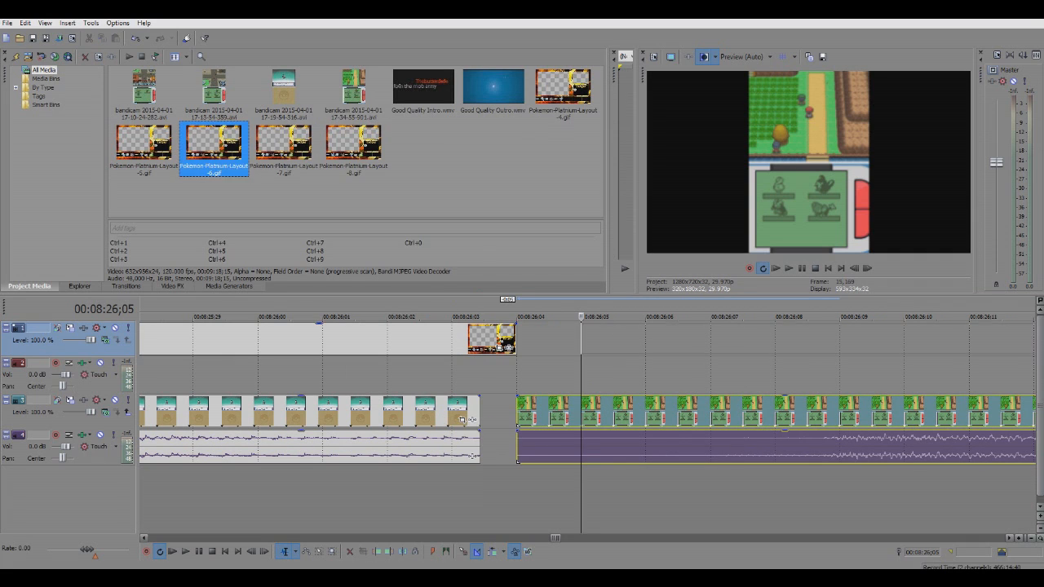
pyautogui.moveTo(213, 149); pyautogui.dragTo(519, 339)
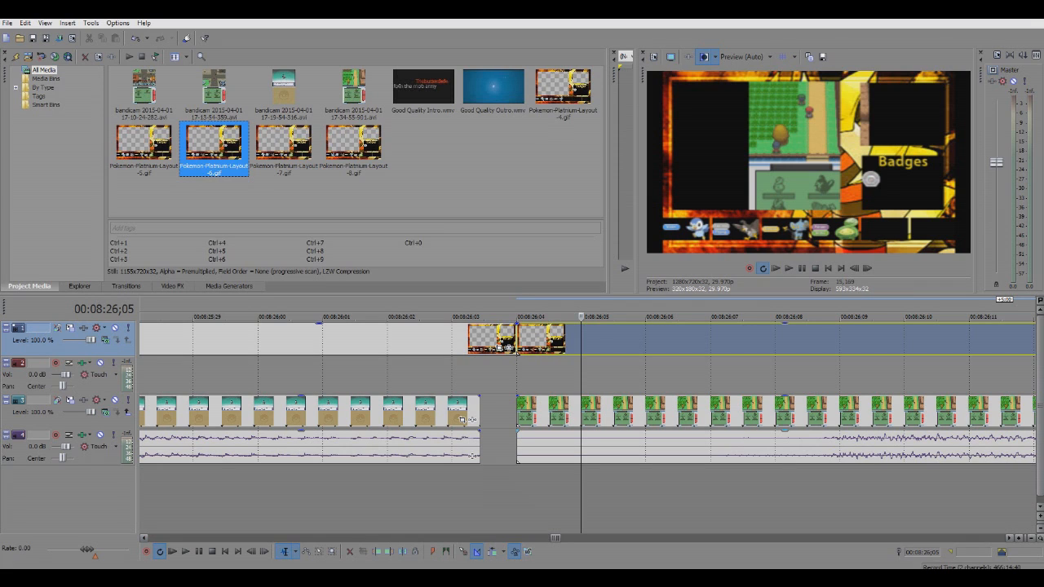
pyautogui.click(451, 375)
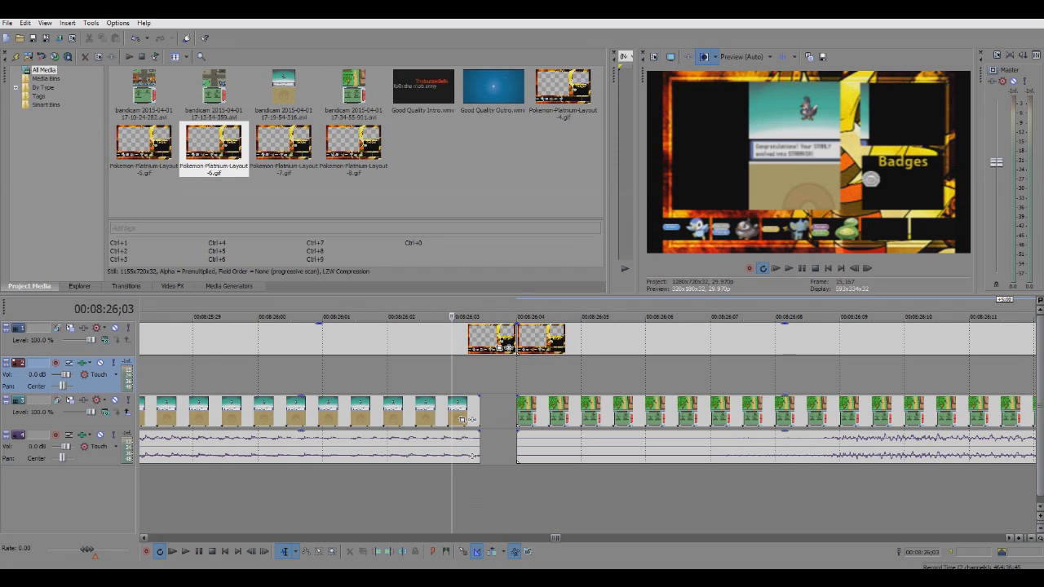
pyautogui.rightClick(471, 419)
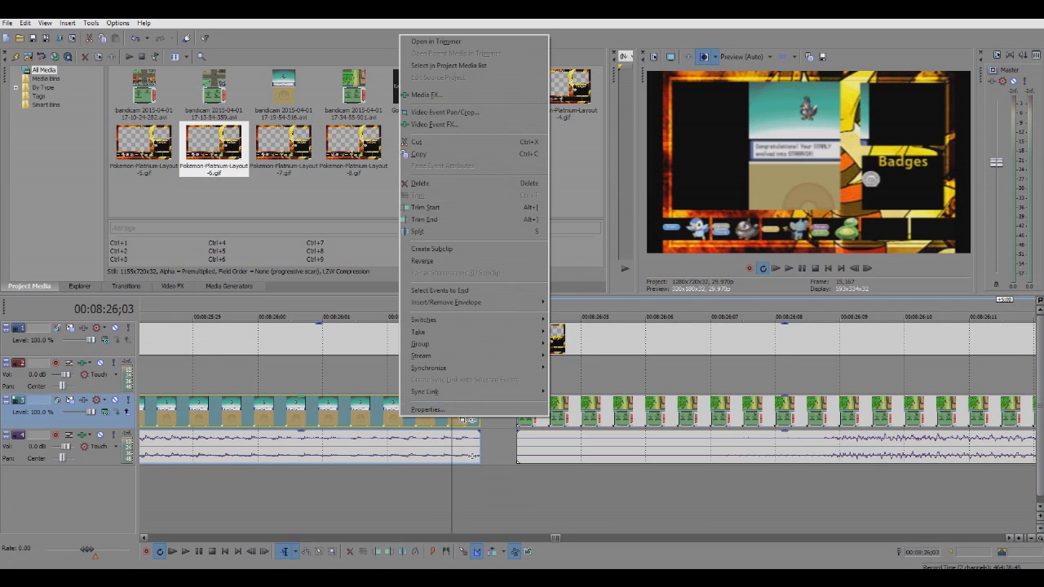
pyautogui.press('Escape')
pyautogui.click(323, 375)
pyautogui.rightClick(353, 338)
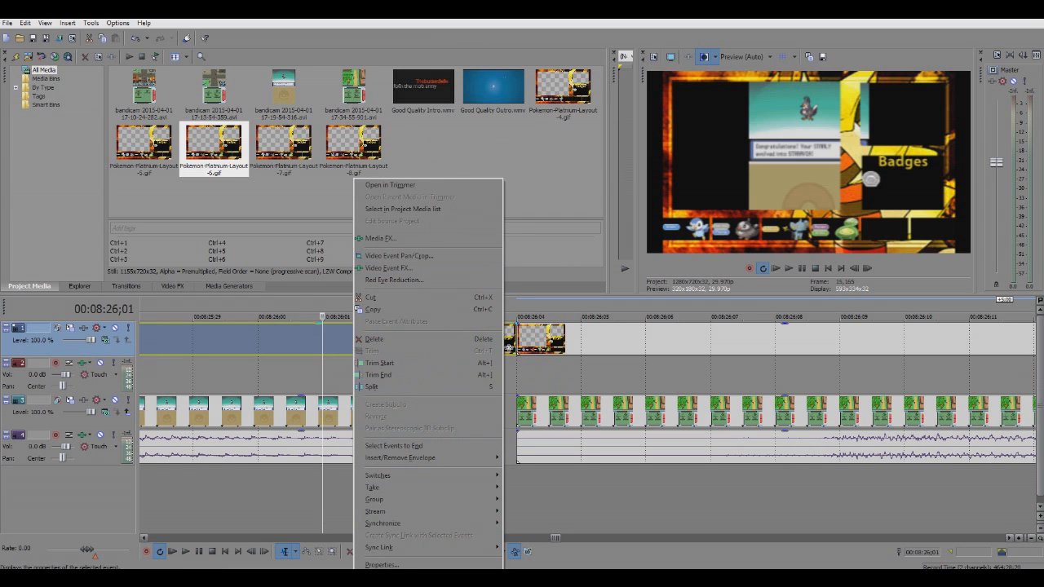
pyautogui.click(374, 338)
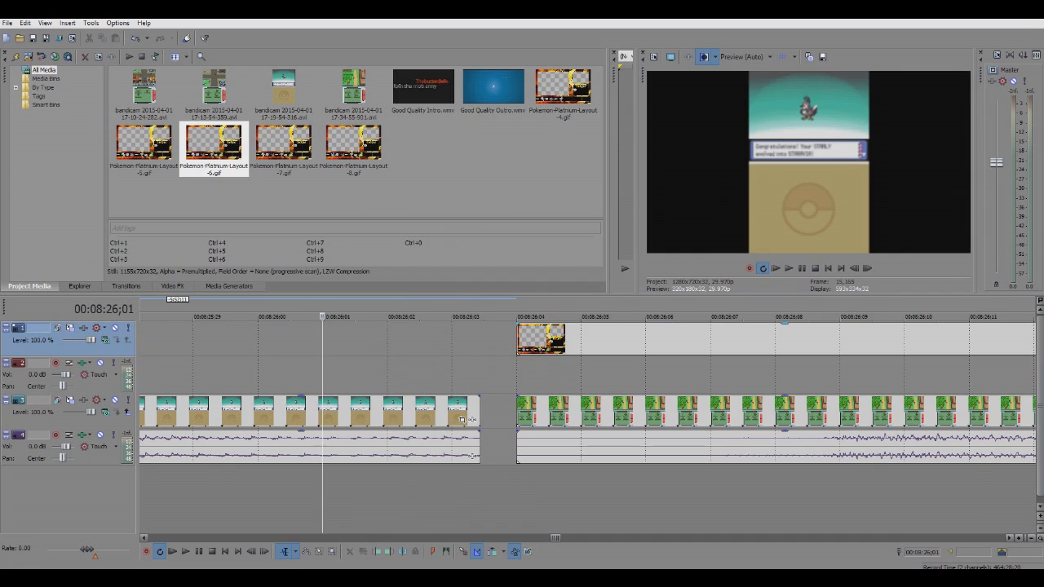
# Step: Move the Layout-6 image back over the second recording and stretch its start to shortly after the Layout-4 image
pyautogui.rightClick(555, 338)
pyautogui.click(452, 375)
pyautogui.moveTo(517, 339); pyautogui.dragTo(192, 338)
pyautogui.scroll(-10, 581, 422)
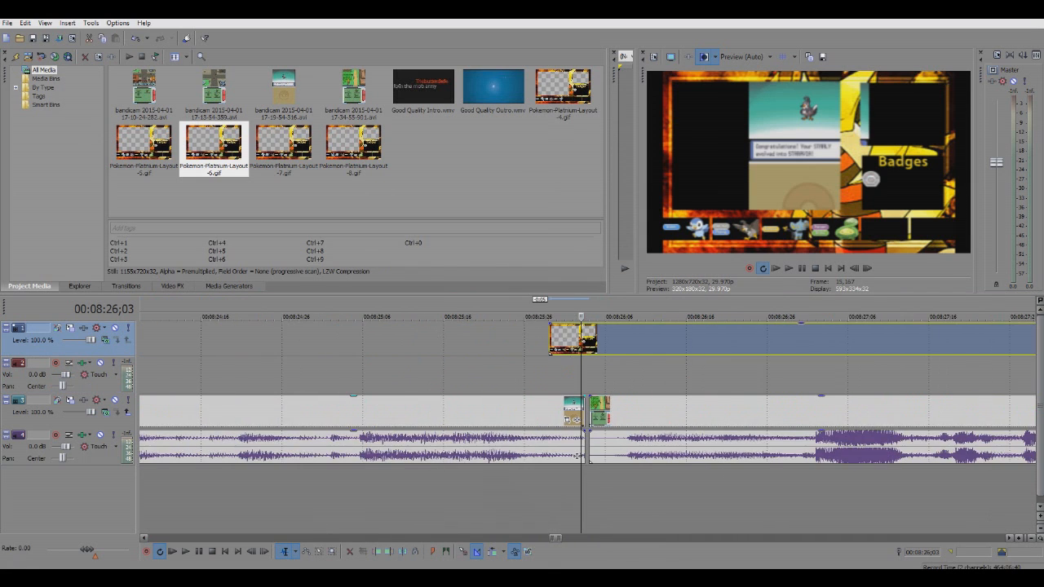
pyautogui.moveTo(652, 339); pyautogui.dragTo(258, 339)
pyautogui.scroll(-10, 258, 339)
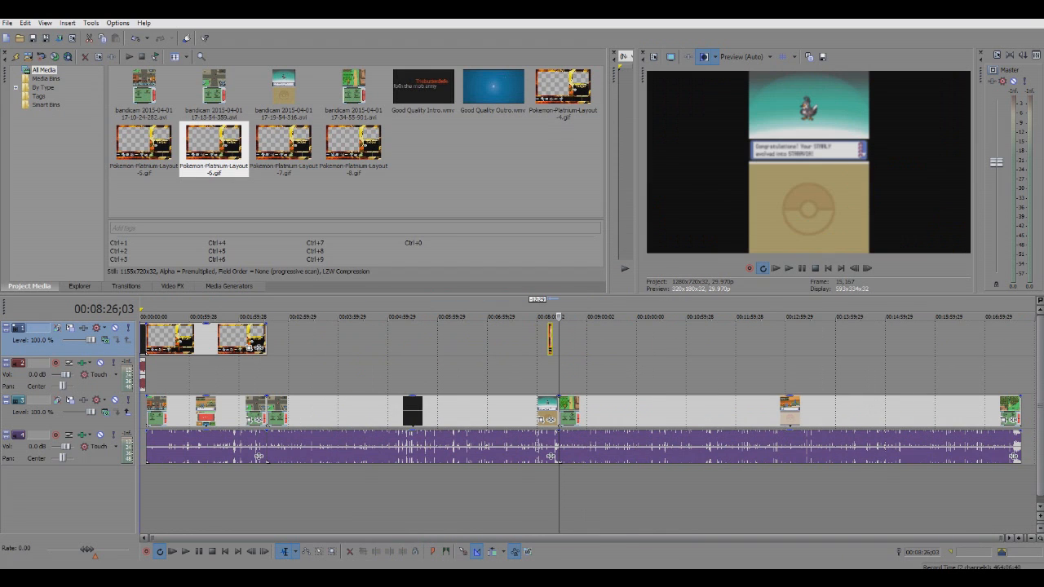
pyautogui.moveTo(549, 339); pyautogui.dragTo(279, 339)
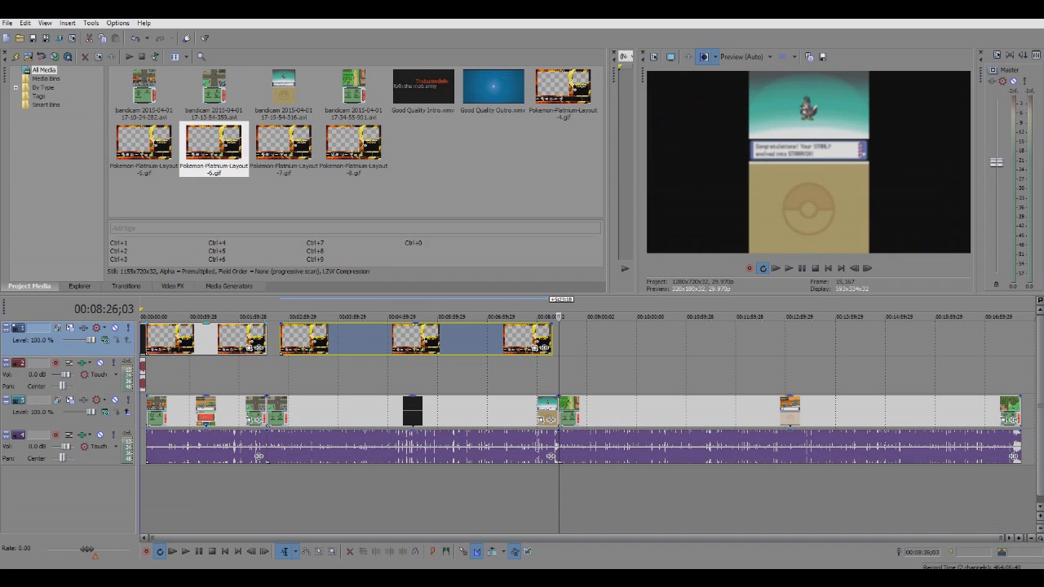
# Step: Extend the start of the Layout-6 image back to within about a frame of the Layout-4 image's end
pyautogui.click(278, 375)
pyautogui.scroll(6, 278, 374)
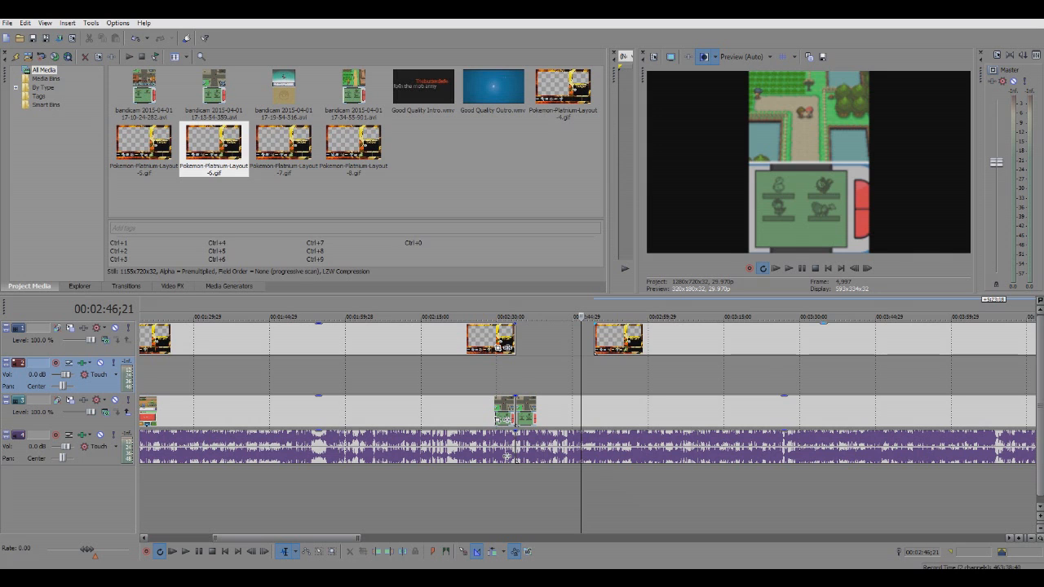
pyautogui.moveTo(594, 338); pyautogui.dragTo(524, 339)
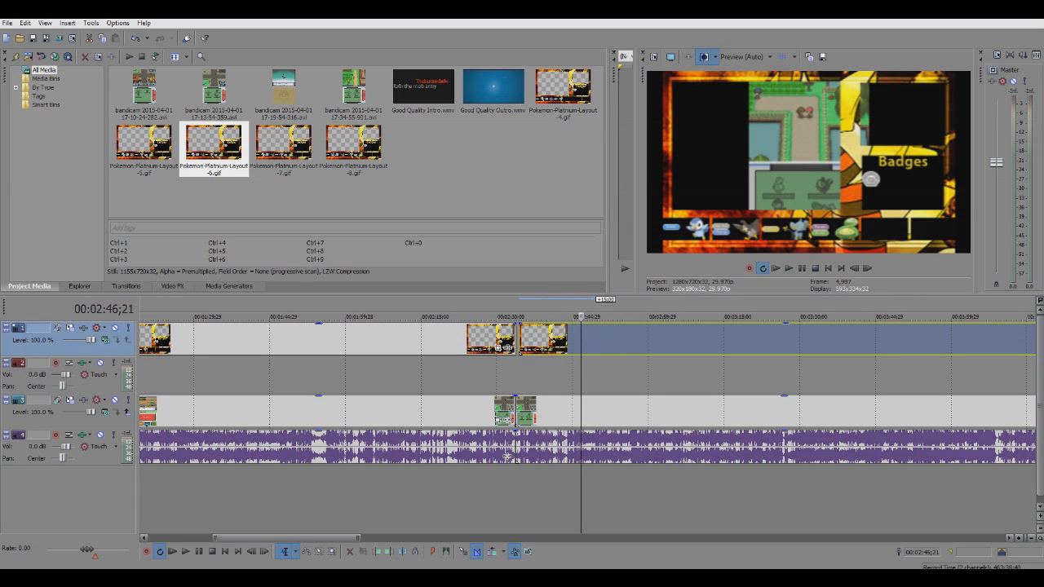
pyautogui.click(518, 374)
pyautogui.scroll(4, 518, 374)
pyautogui.scroll(5, 565, 455)
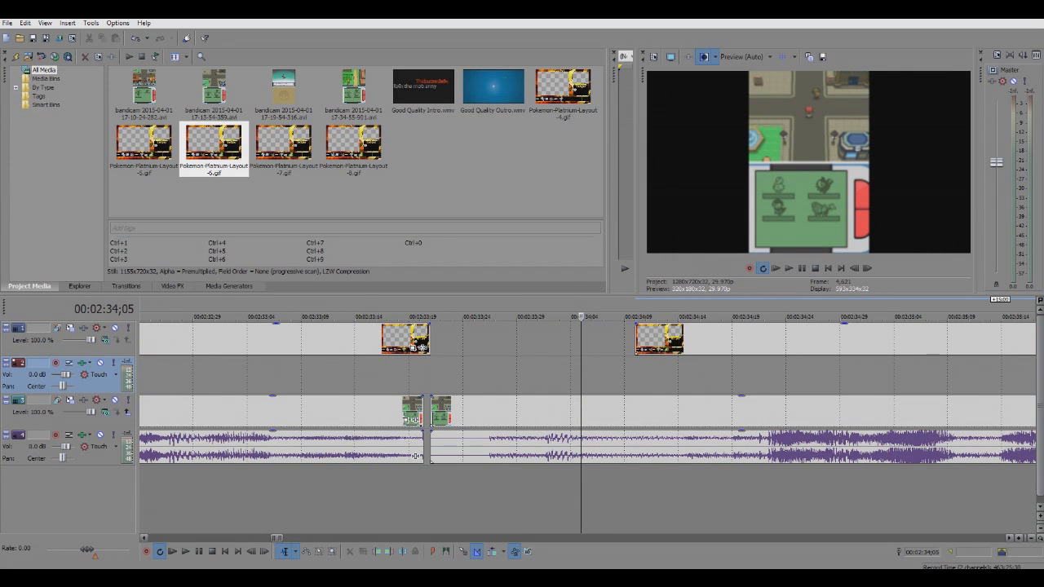
pyautogui.moveTo(636, 338); pyautogui.dragTo(441, 338)
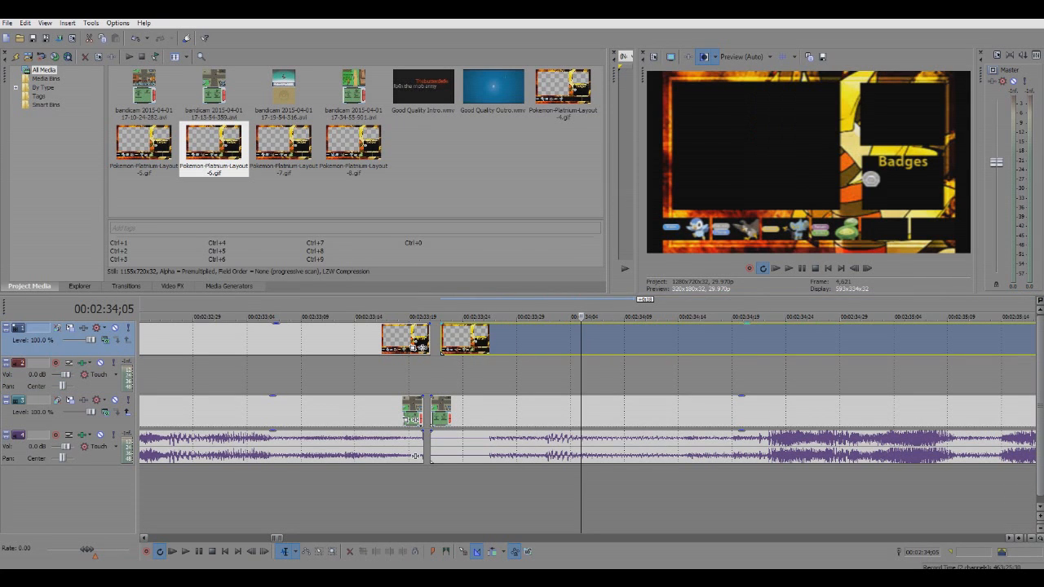
# Step: Extend the end of the Layout-6 image to the start of the 17-34-55-901 recording
pyautogui.scroll(-10, 415, 455)
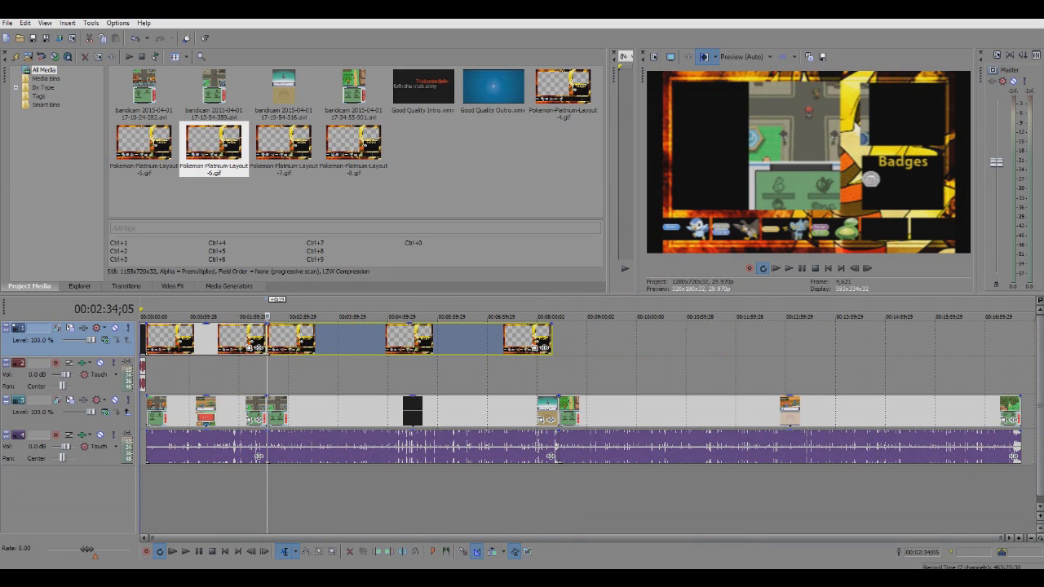
pyautogui.click(555, 375)
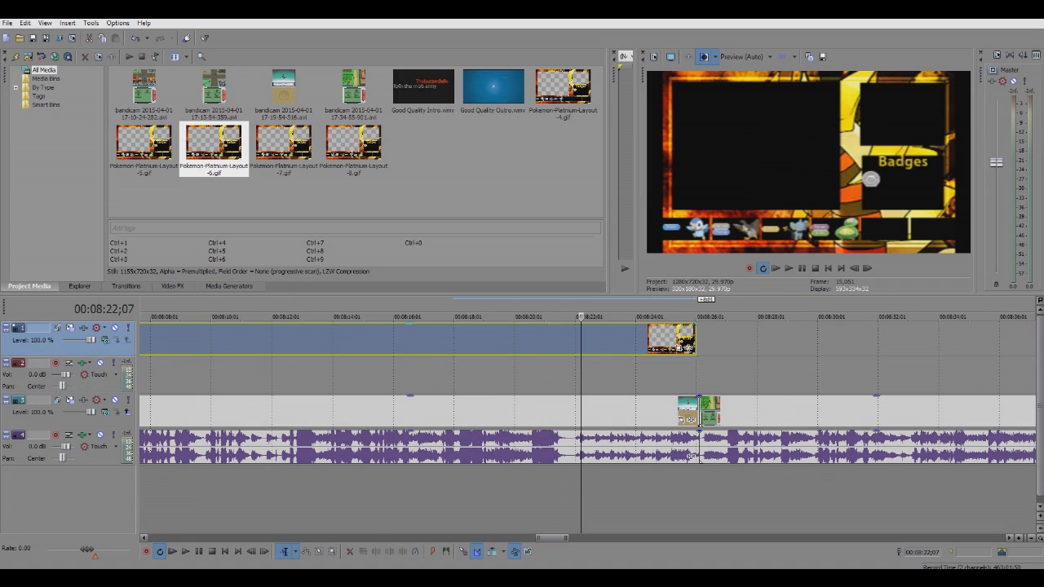
pyautogui.moveTo(695, 338); pyautogui.dragTo(700, 339)
pyautogui.click(700, 375)
pyautogui.scroll(3, 701, 376)
pyautogui.scroll(4, 581, 347)
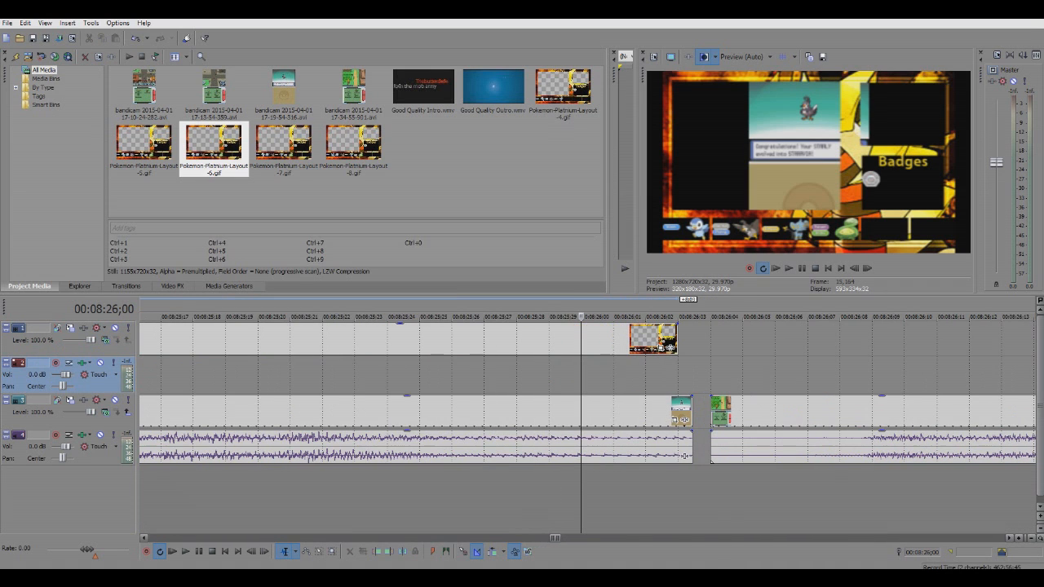
pyautogui.moveTo(677, 338); pyautogui.dragTo(710, 339)
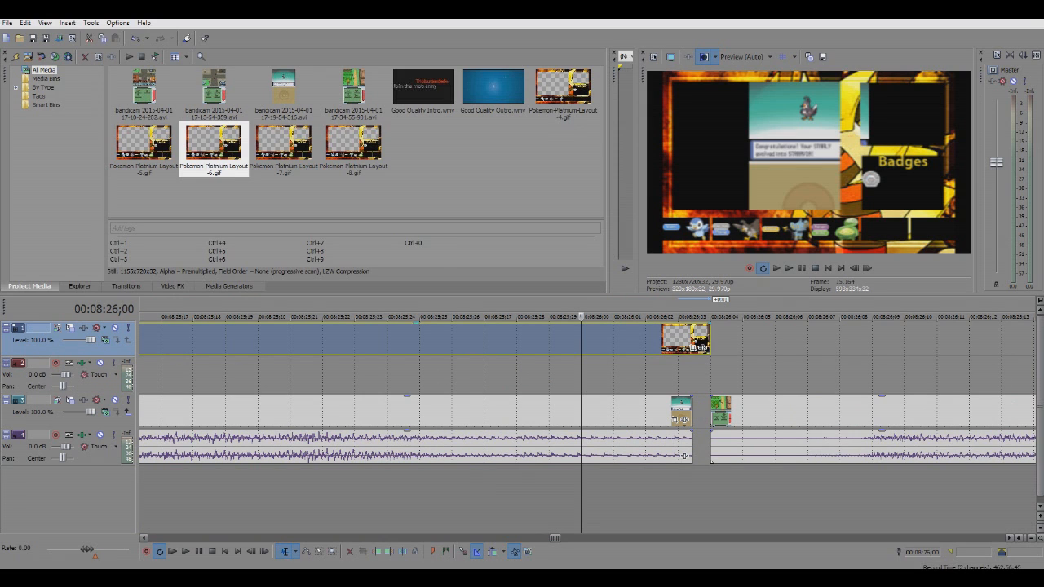
pyautogui.click(289, 147)
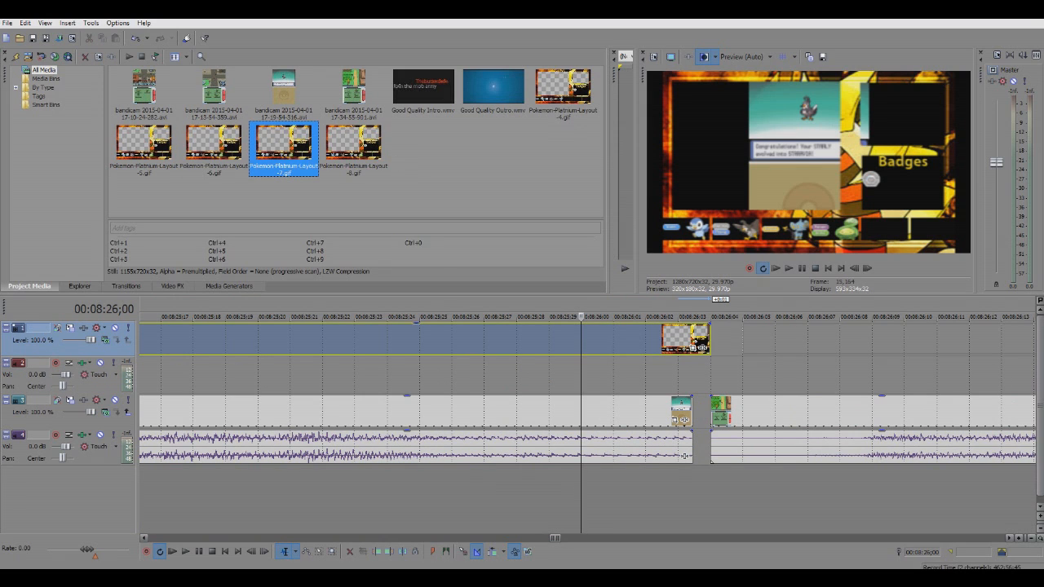
pyautogui.moveTo(290, 147); pyautogui.dragTo(718, 338)
pyautogui.click(742, 376)
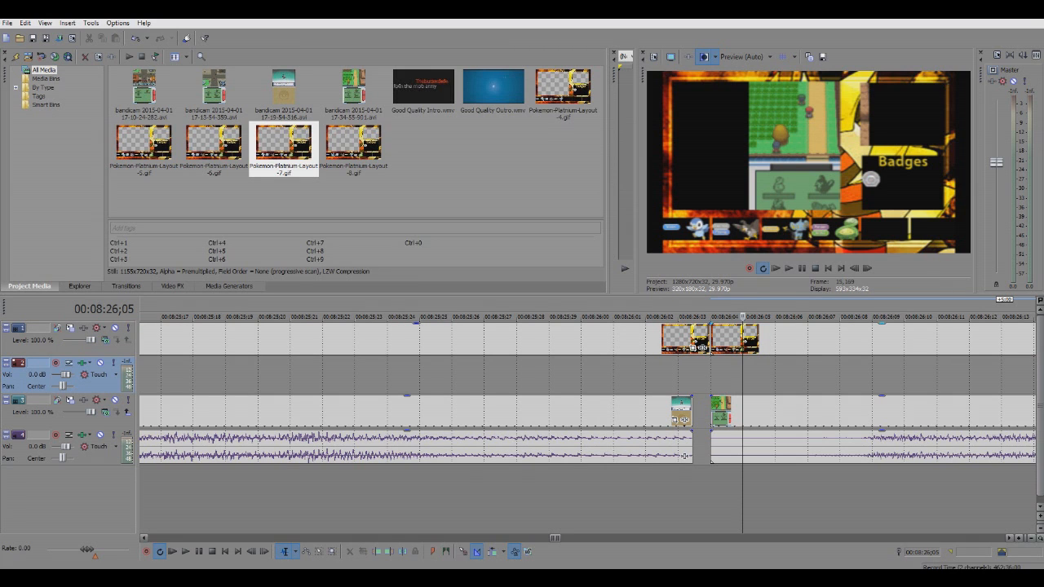
pyautogui.rightClick(757, 339)
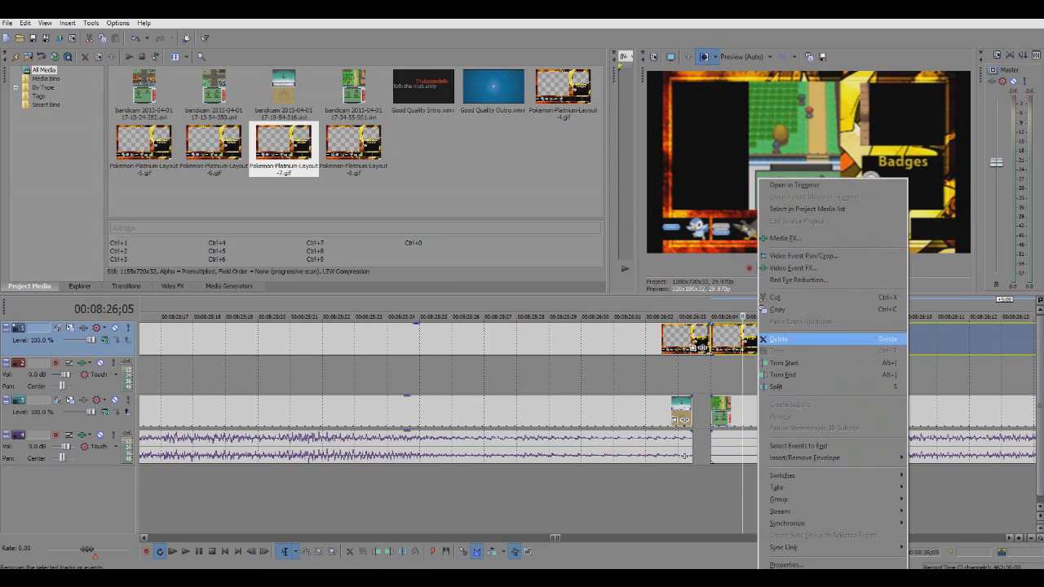
pyautogui.click(816, 339)
# Step: Add Pokemon-Platnium-Layout-8.gif on the top track at the 17-34-55-901 recording's start and stretch it just past that recording's end
pyautogui.click(353, 147)
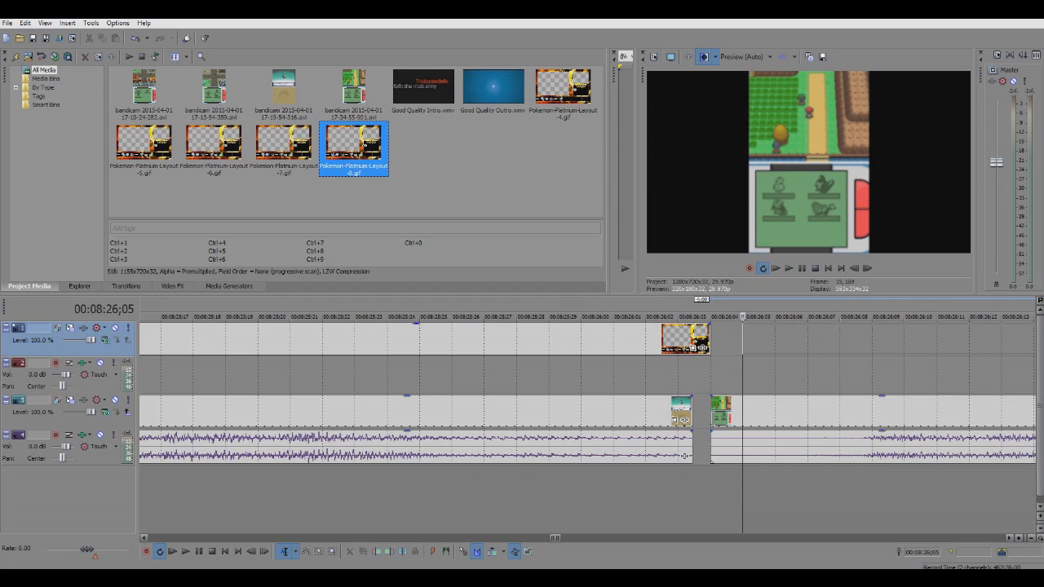
pyautogui.moveTo(354, 147); pyautogui.dragTo(718, 338)
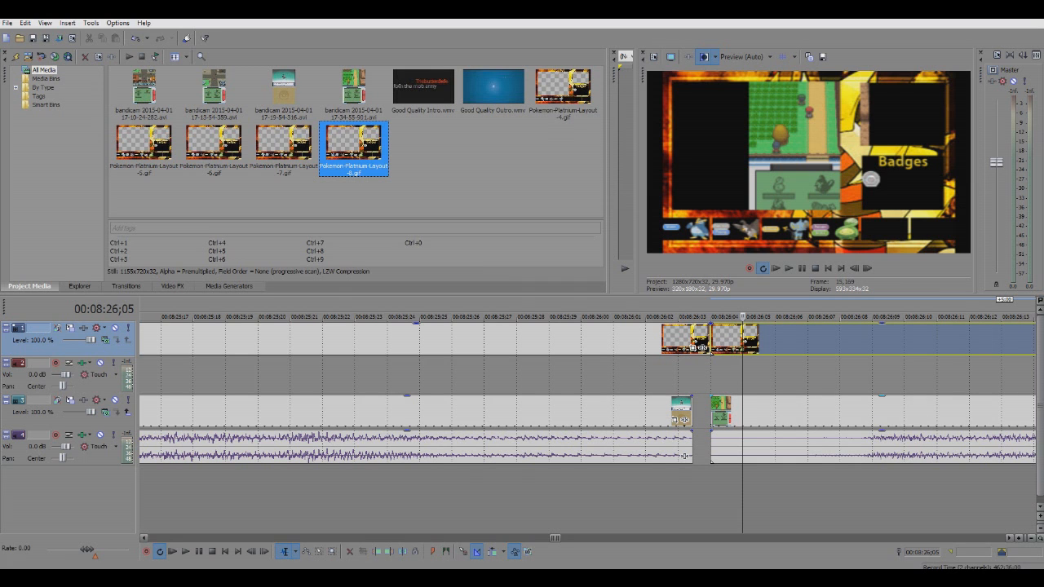
pyautogui.scroll(-5, 683, 455)
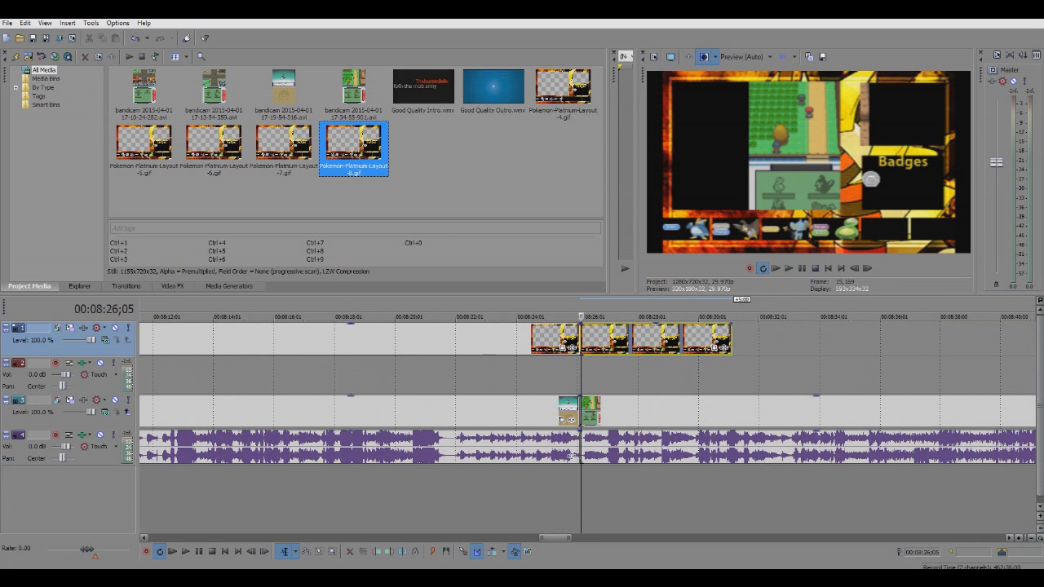
pyautogui.moveTo(730, 338); pyautogui.dragTo(982, 346)
pyautogui.scroll(-10, 982, 346)
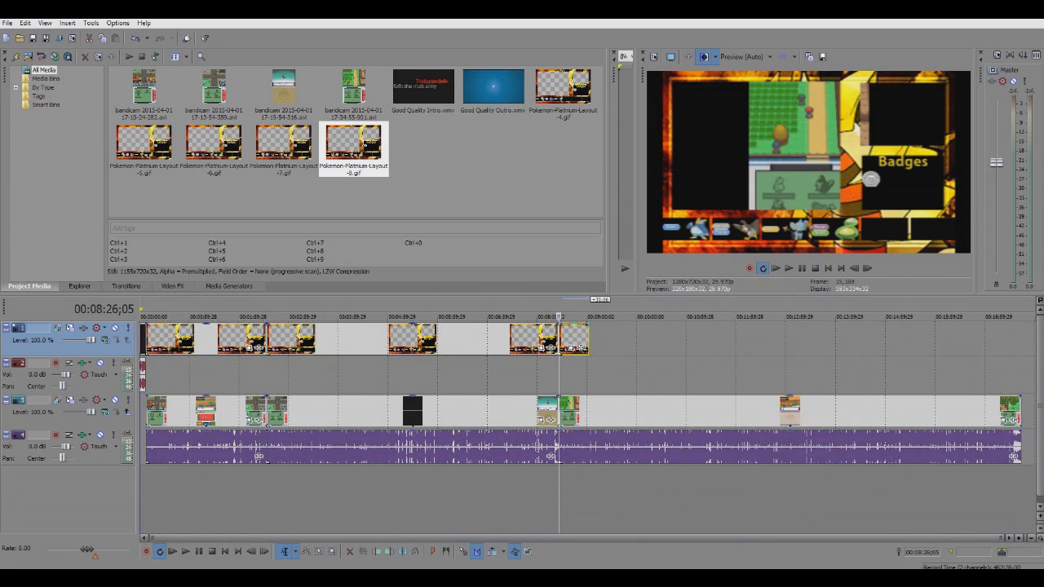
pyautogui.moveTo(589, 347); pyautogui.dragTo(956, 346)
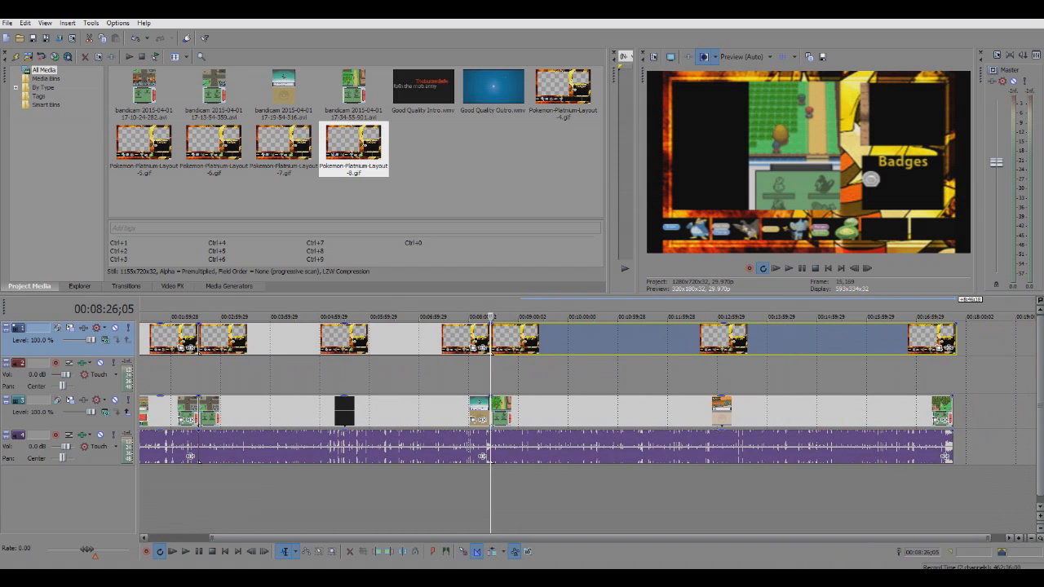
# Step: Trim the end of the Layout-8 image back to within about a frame of the last recording's end
pyautogui.click(950, 375)
pyautogui.scroll(3, 950, 375)
pyautogui.scroll(5, 756, 375)
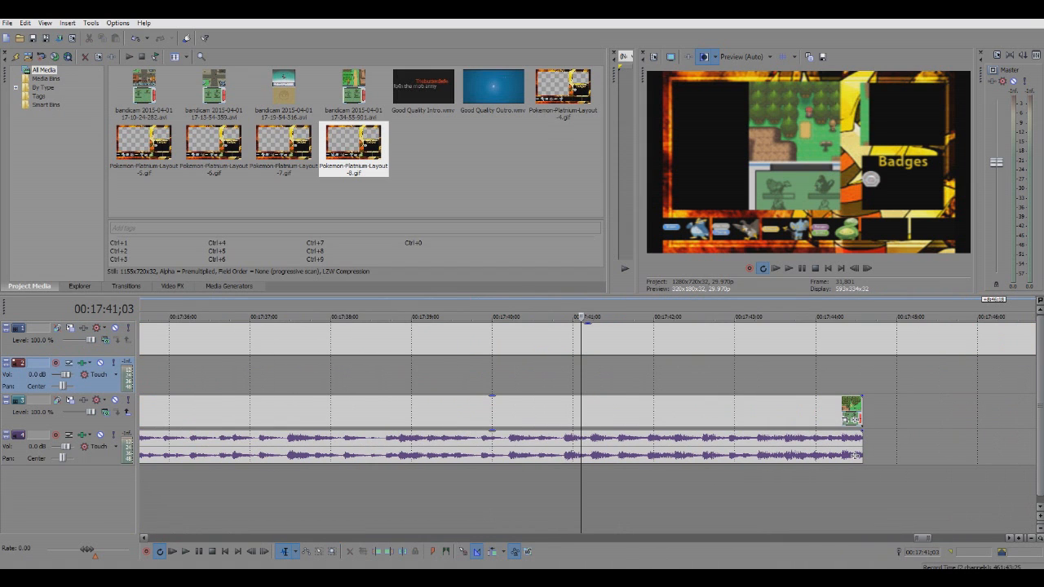
pyautogui.scroll(-8, 587, 392)
pyautogui.click(866, 402)
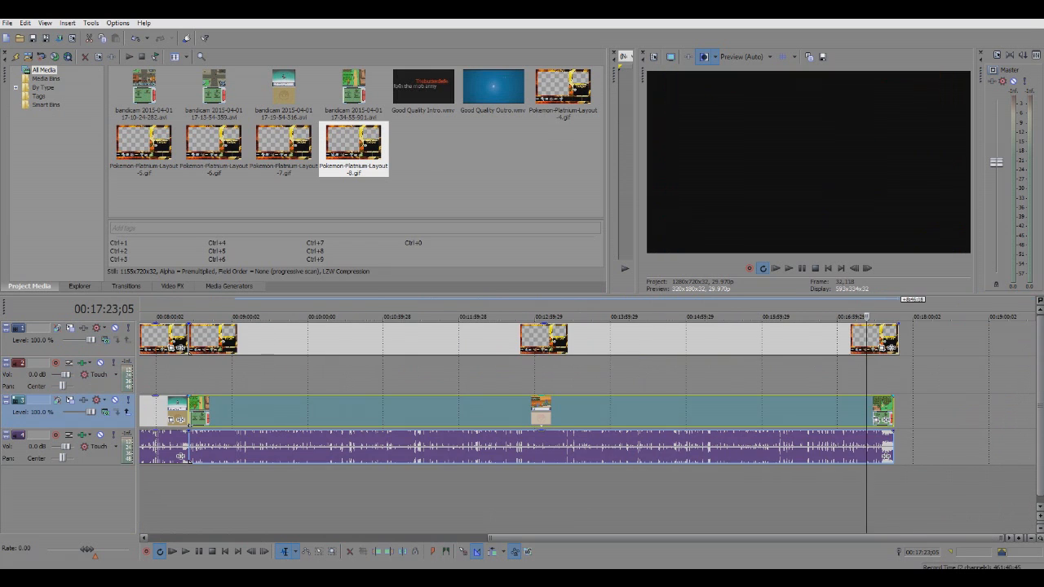
pyautogui.click(895, 375)
pyautogui.scroll(7, 895, 375)
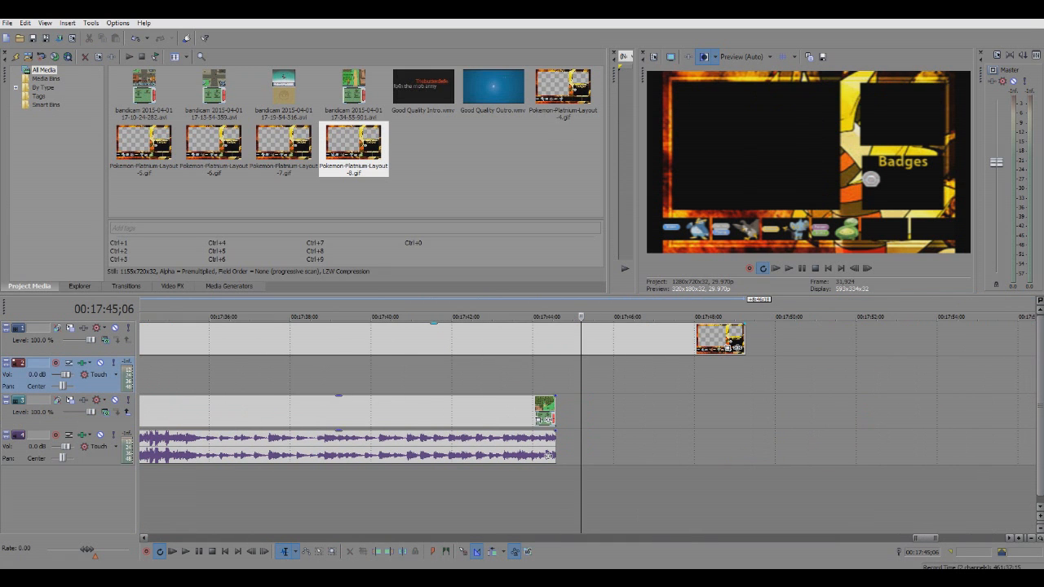
pyautogui.moveTo(743, 339); pyautogui.dragTo(561, 338)
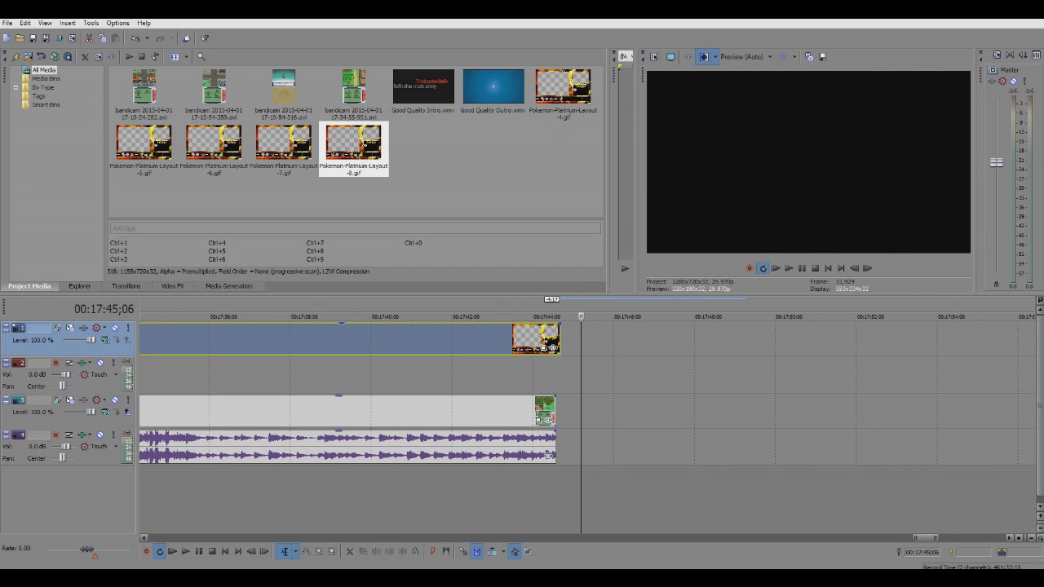
pyautogui.click(558, 410)
pyautogui.scroll(8, 558, 410)
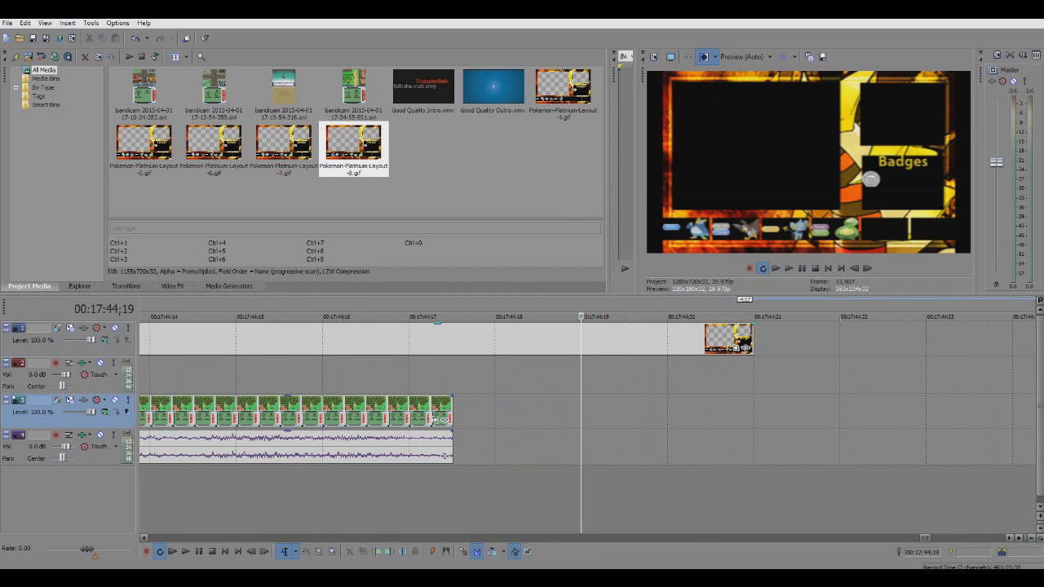
pyautogui.moveTo(751, 339); pyautogui.dragTo(493, 339)
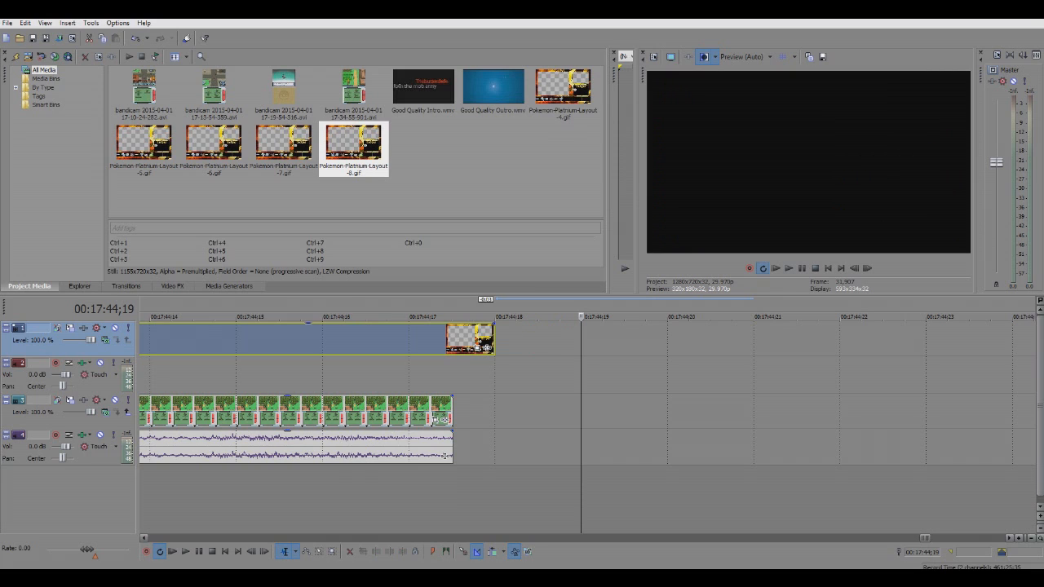
# Step: Play back the final minute of the last recording to check how its video and audio end
pyautogui.click(409, 489)
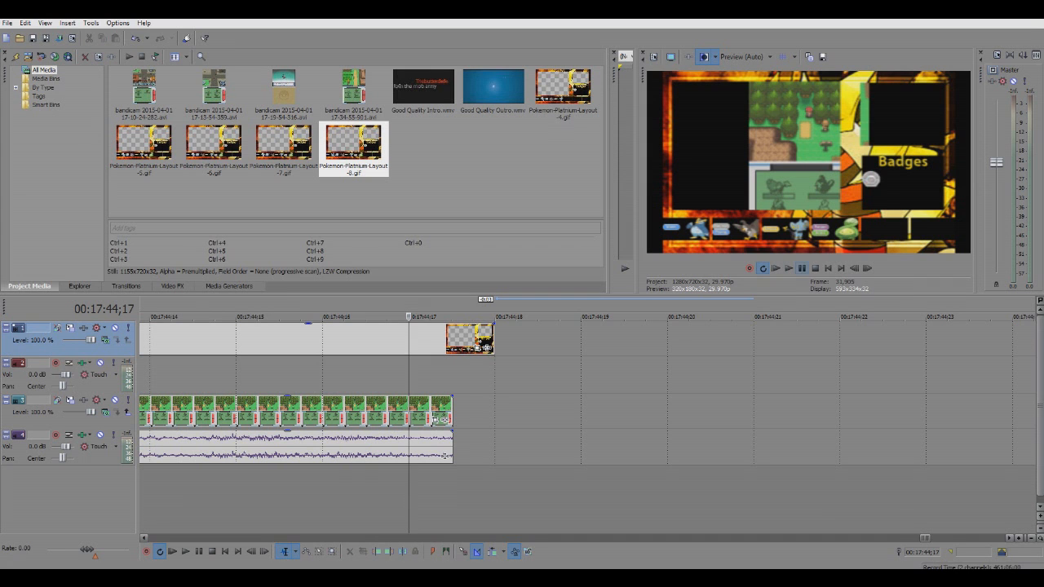
pyautogui.click(788, 267)
pyautogui.scroll(-12, 587, 392)
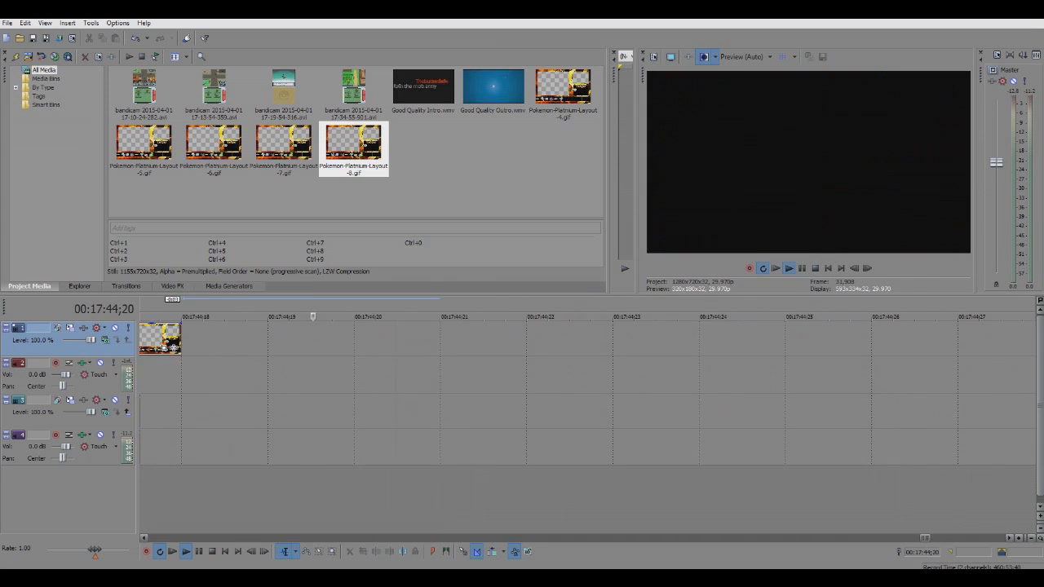
pyautogui.press('space')
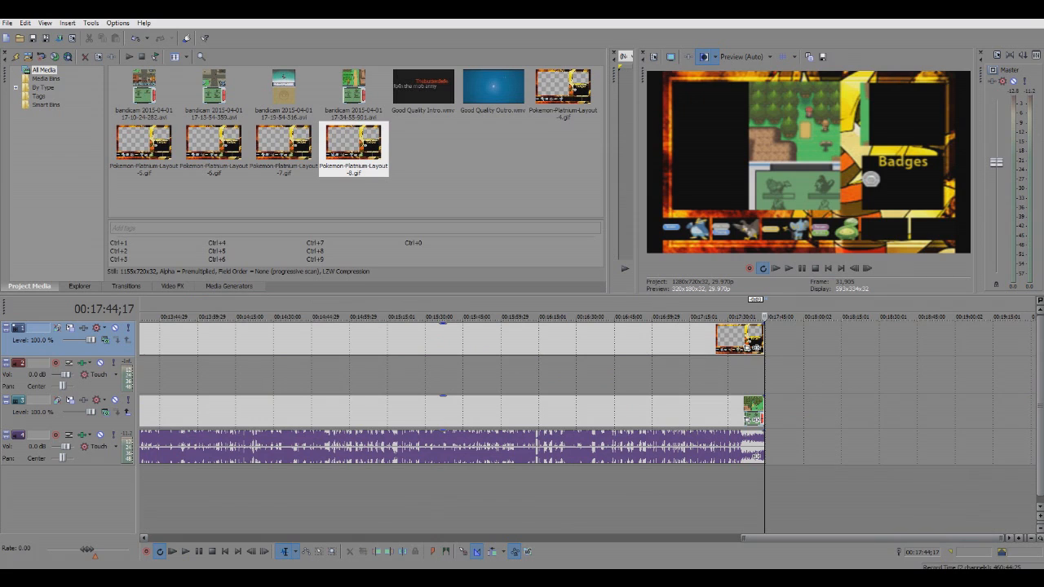
pyautogui.press('space')
pyautogui.click(731, 375)
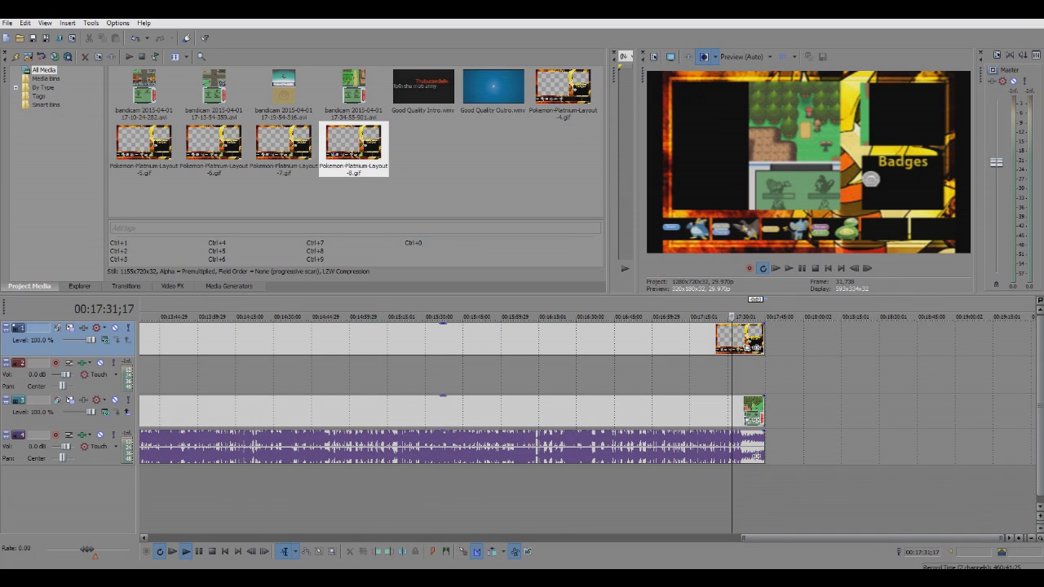
pyautogui.click(630, 375)
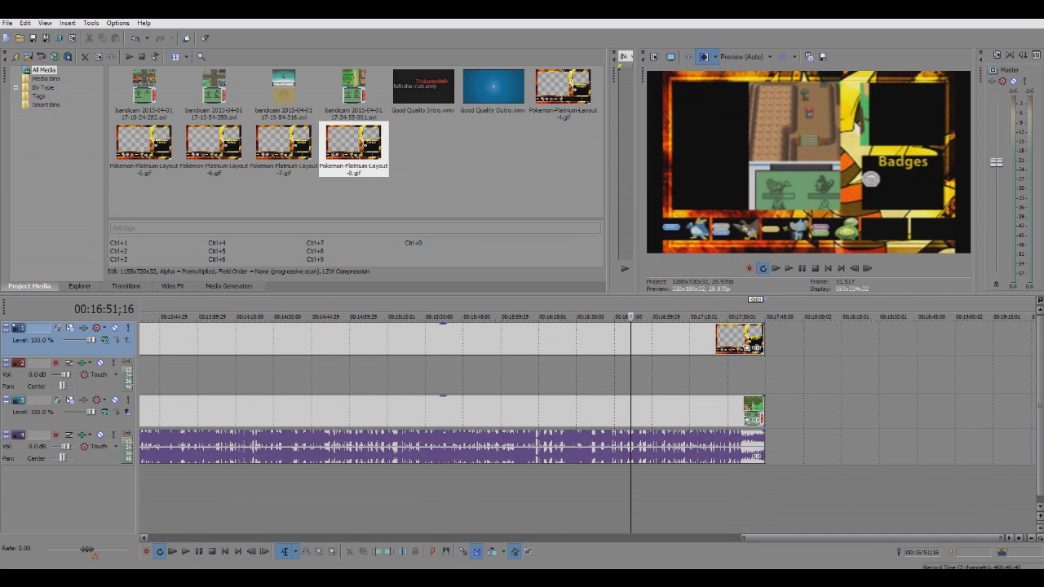
pyautogui.press('j')
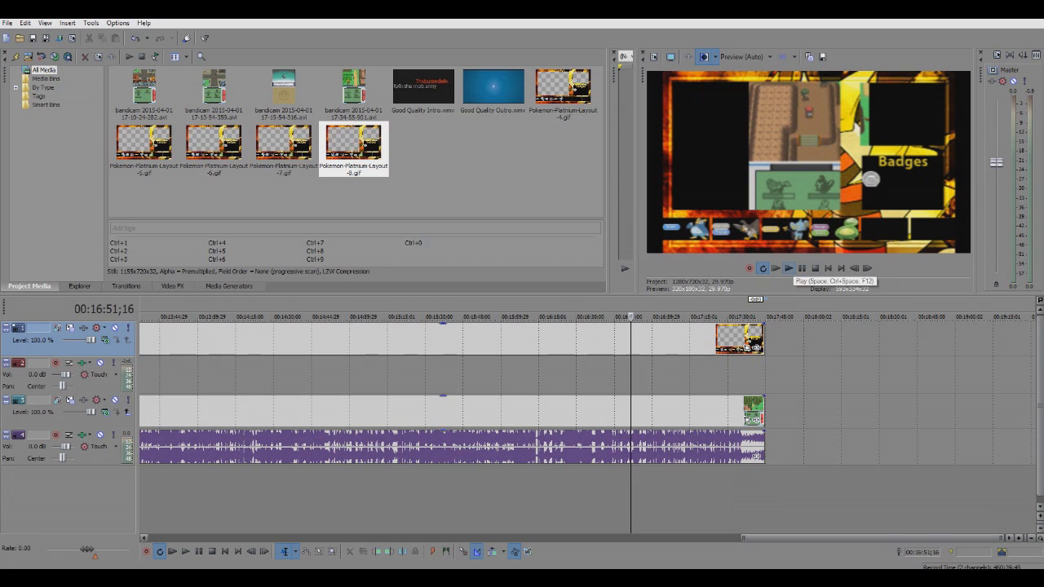
pyautogui.press('space')
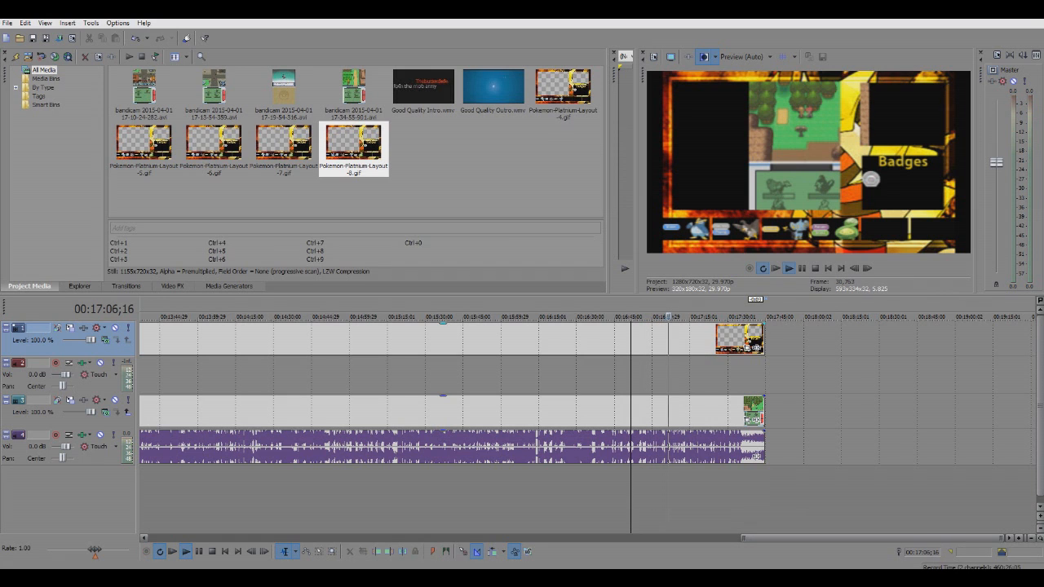
pyautogui.press('Return')
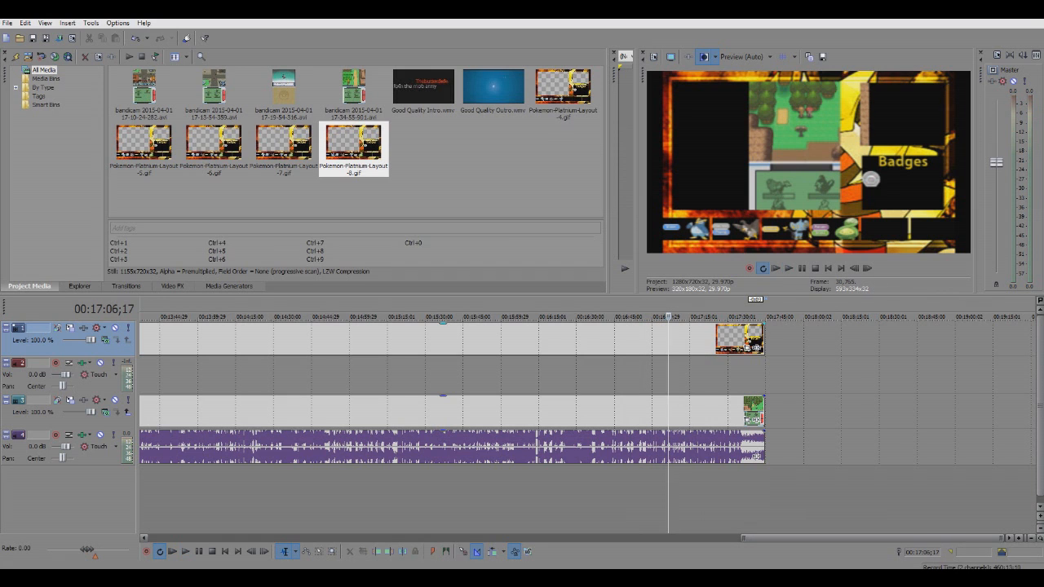
pyautogui.click(788, 268)
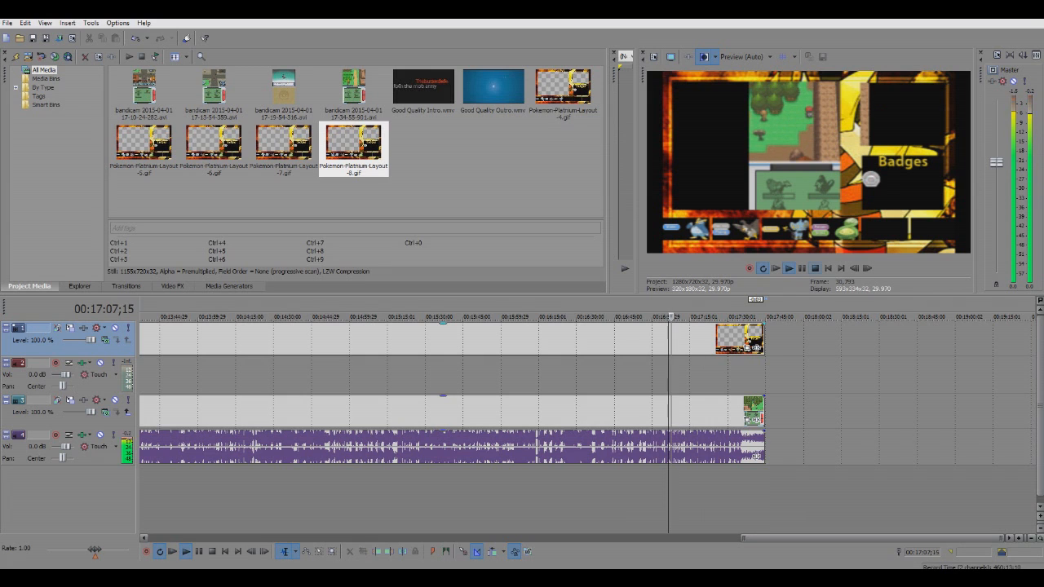
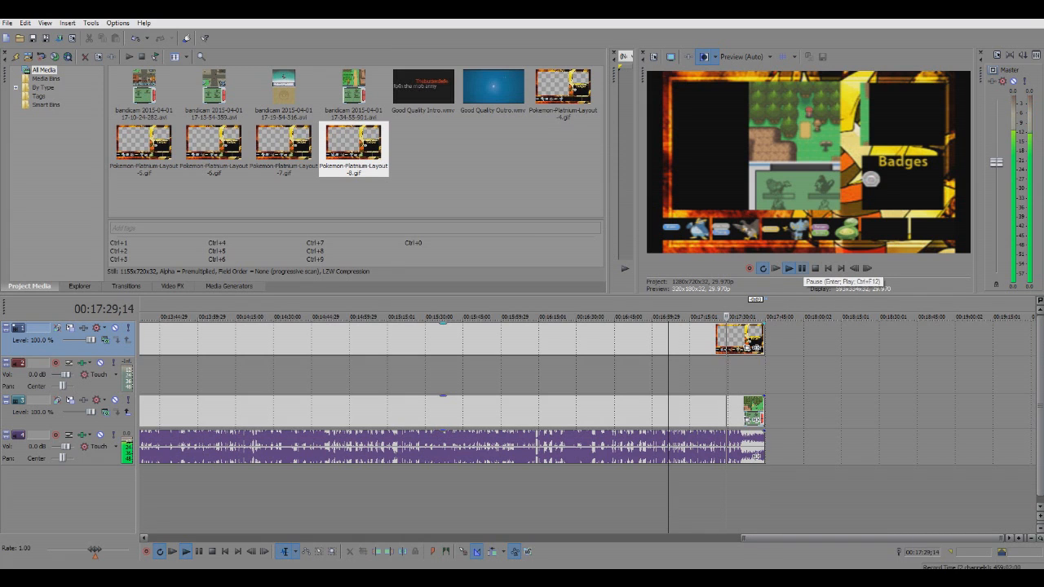
pyautogui.click(801, 268)
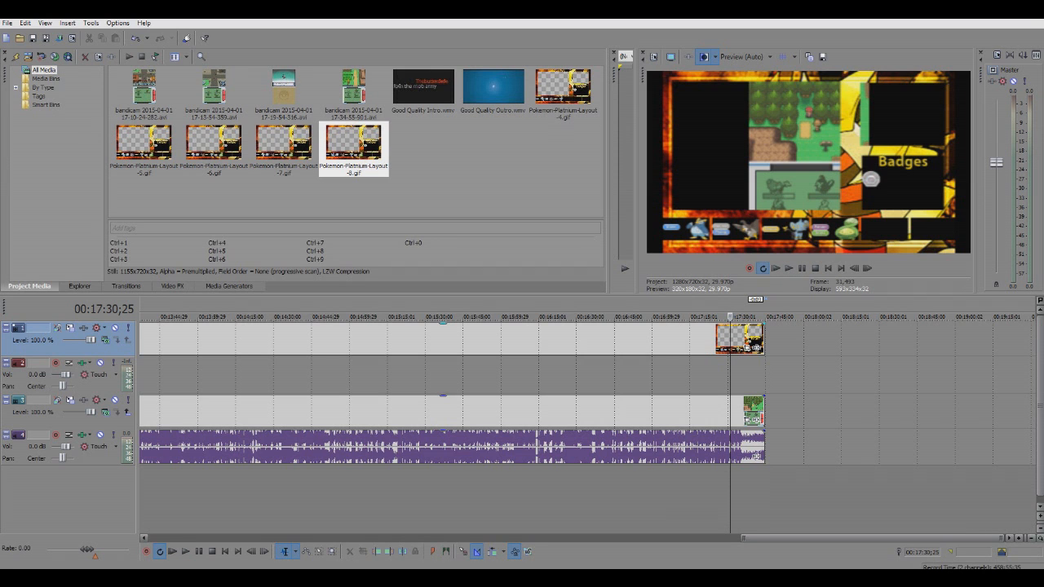
# Step: Trim about six seconds off the last recording's end, to about 00:17:38, and play back the new ending
pyautogui.scroll(4, 587, 391)
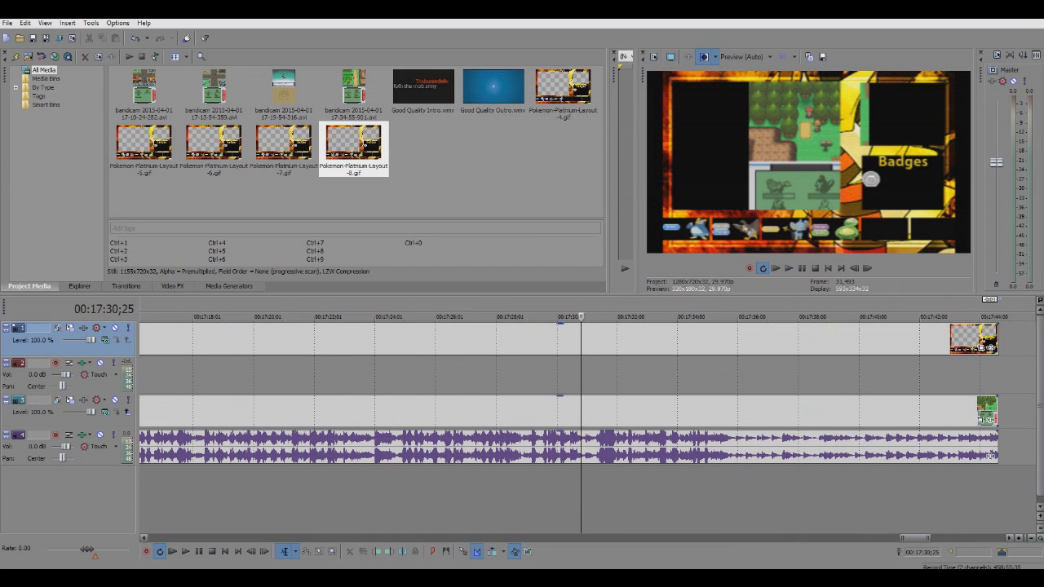
pyautogui.moveTo(992, 455); pyautogui.dragTo(804, 456)
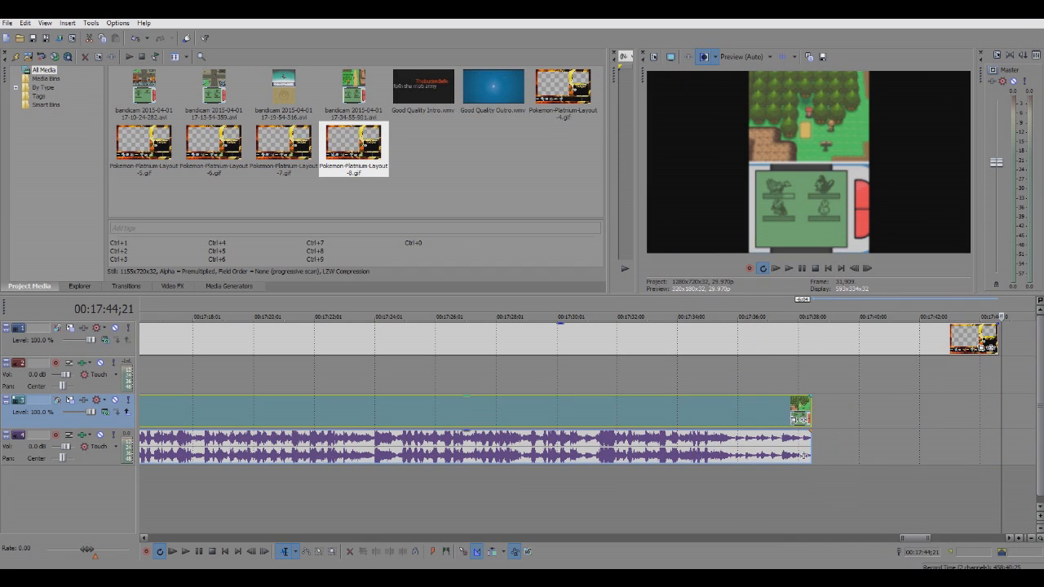
pyautogui.click(715, 489)
pyautogui.press('space')
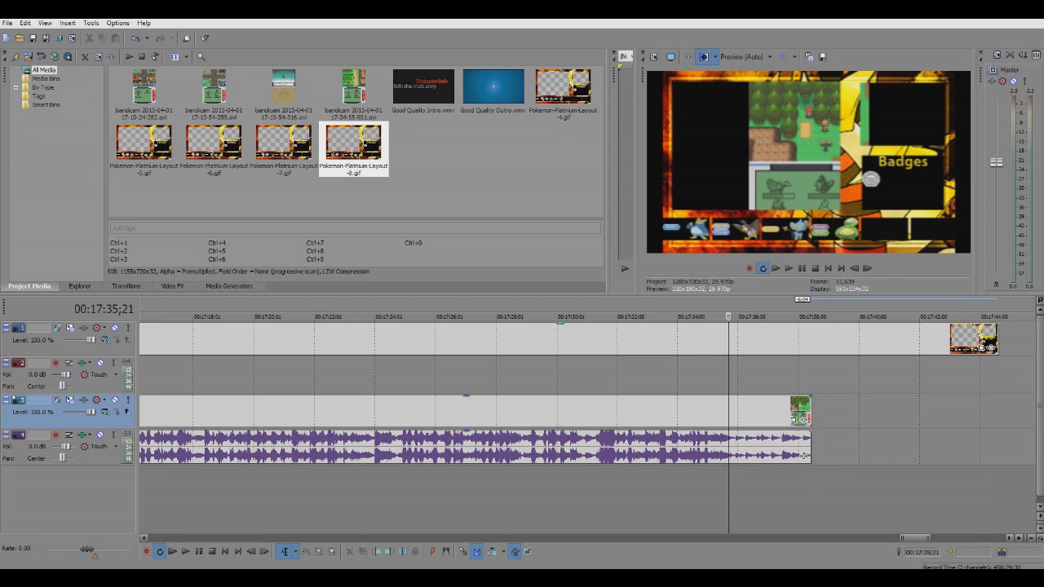
pyautogui.press('j')
pyautogui.press('k')
pyautogui.press('space')
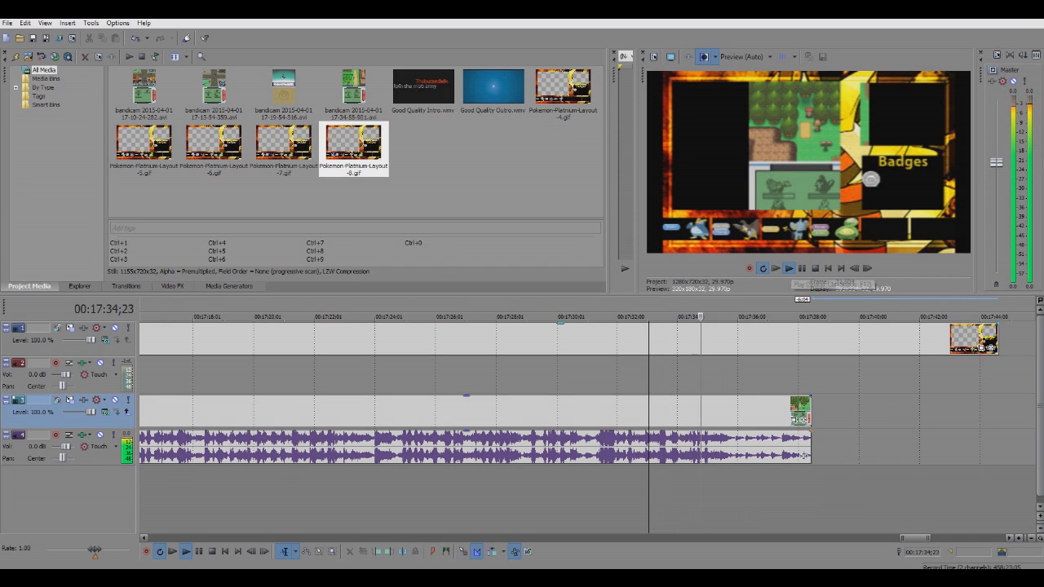
# Step: Stop playback near 00:17:37 and turn off Loop Playback for the timeline
pyautogui.click(580, 339)
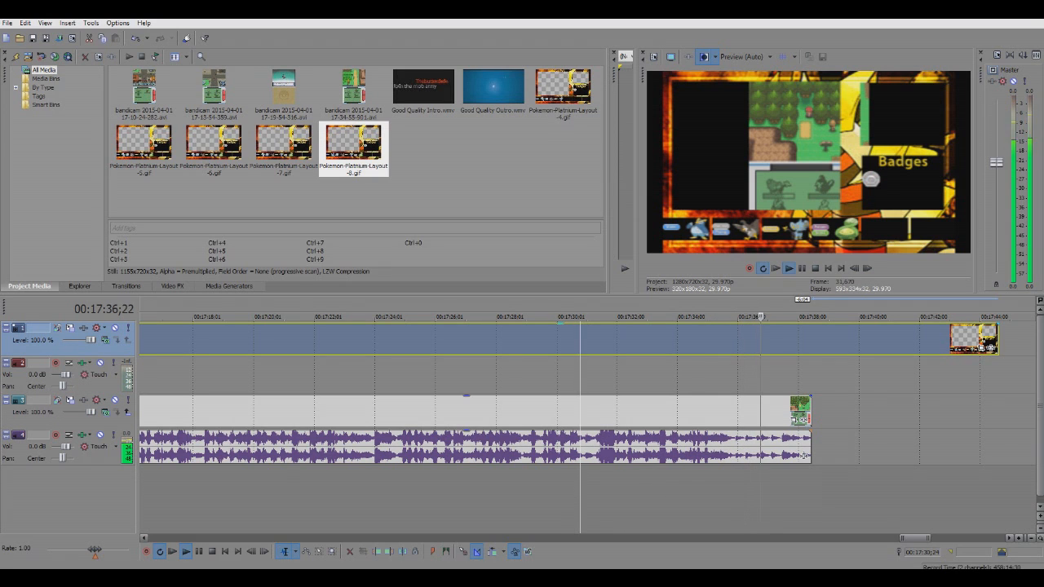
pyautogui.press('k')
pyautogui.moveTo(782, 376)
pyautogui.mouseDown()
pyautogui.moveTo(621, 375)
pyautogui.moveTo(784, 375)
pyautogui.mouseUp()
pyautogui.rightClick(784, 308)
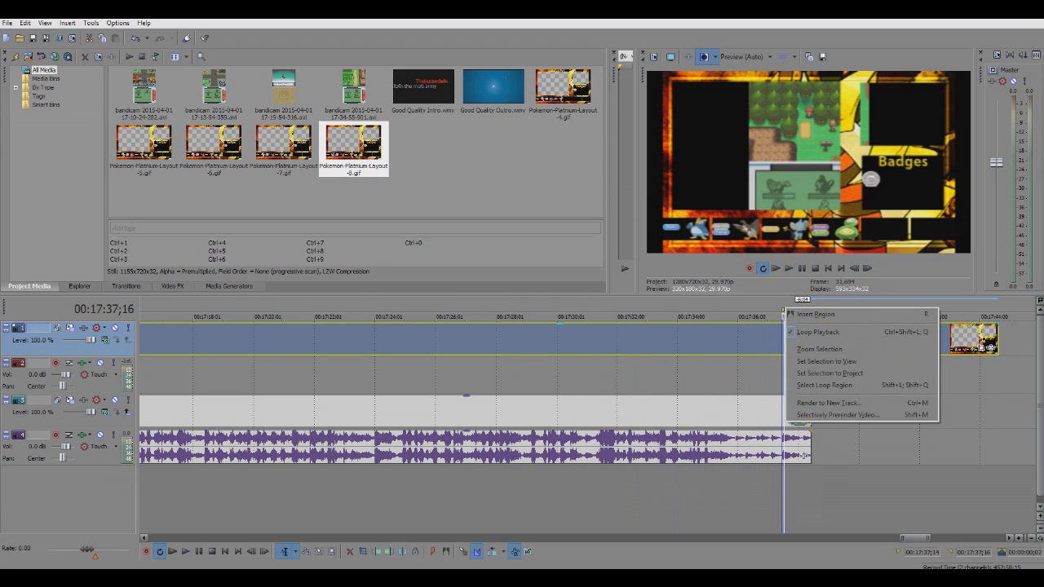
pyautogui.click(815, 333)
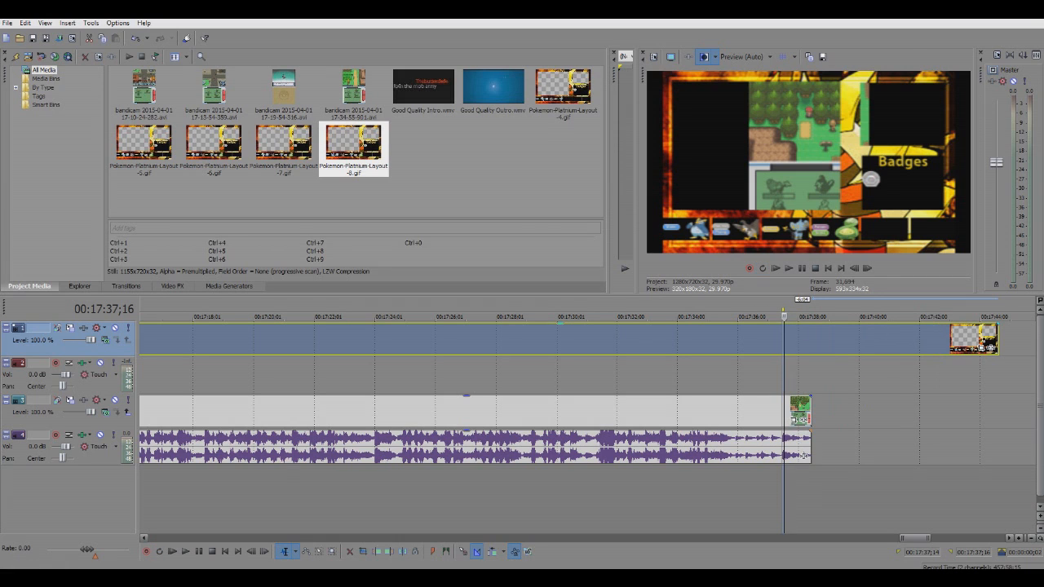
# Step: Play back the last recording's ending forwards and backwards to find an earlier cut point, pausing at 00:17:31;00
pyautogui.press('space')
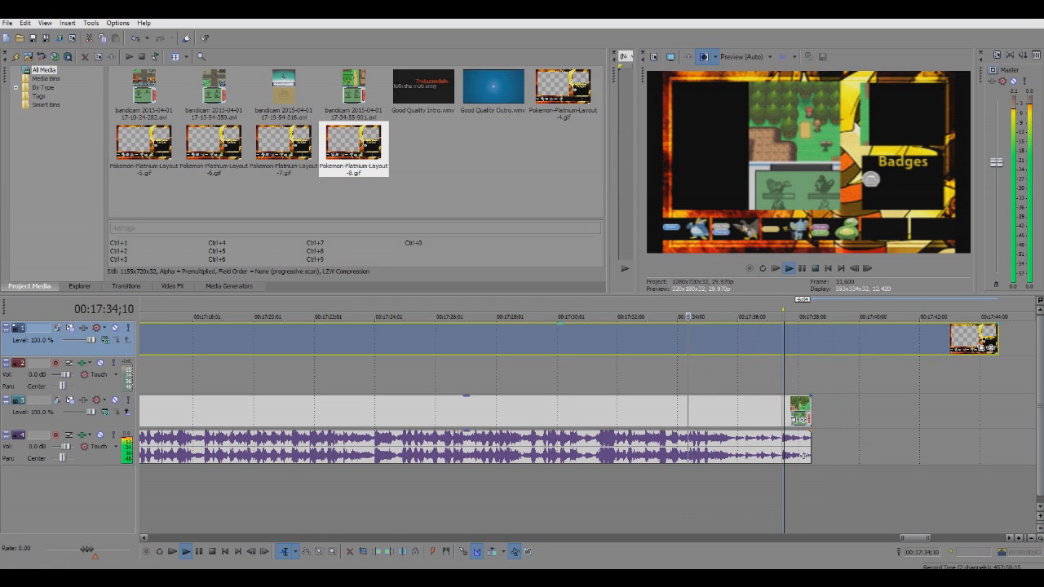
pyautogui.press('space')
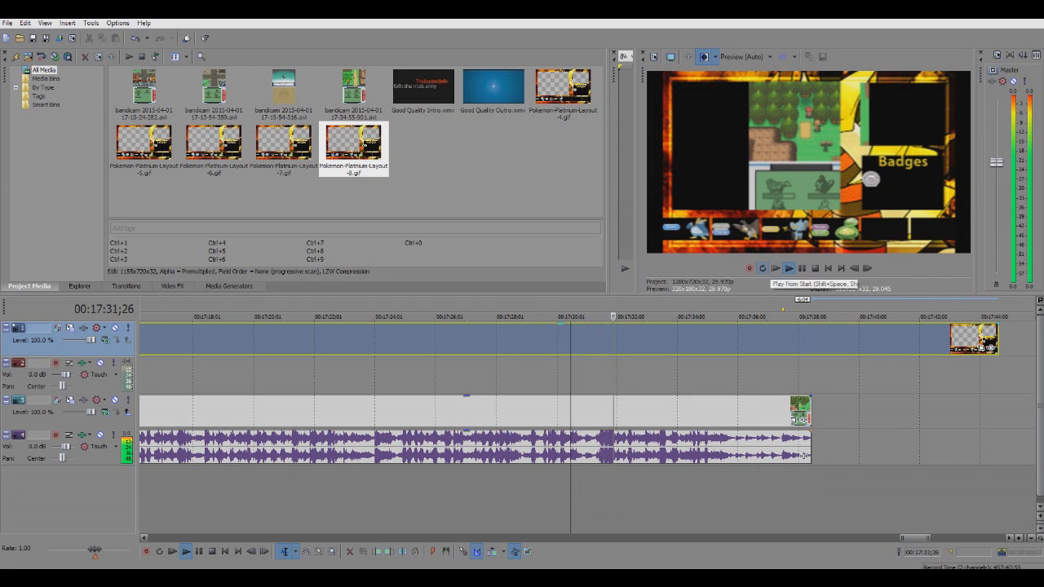
pyautogui.press('j')
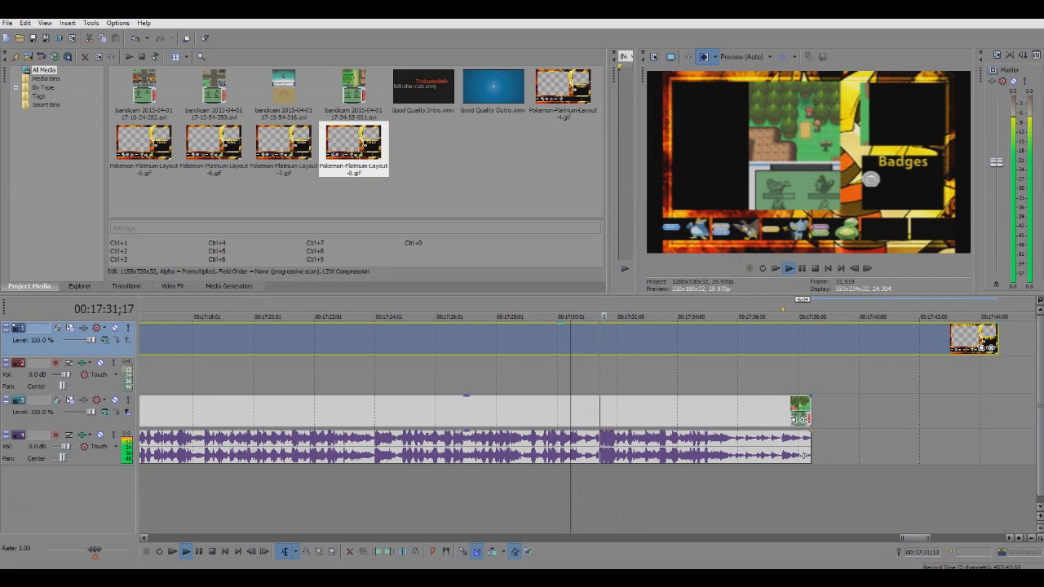
pyautogui.press('k')
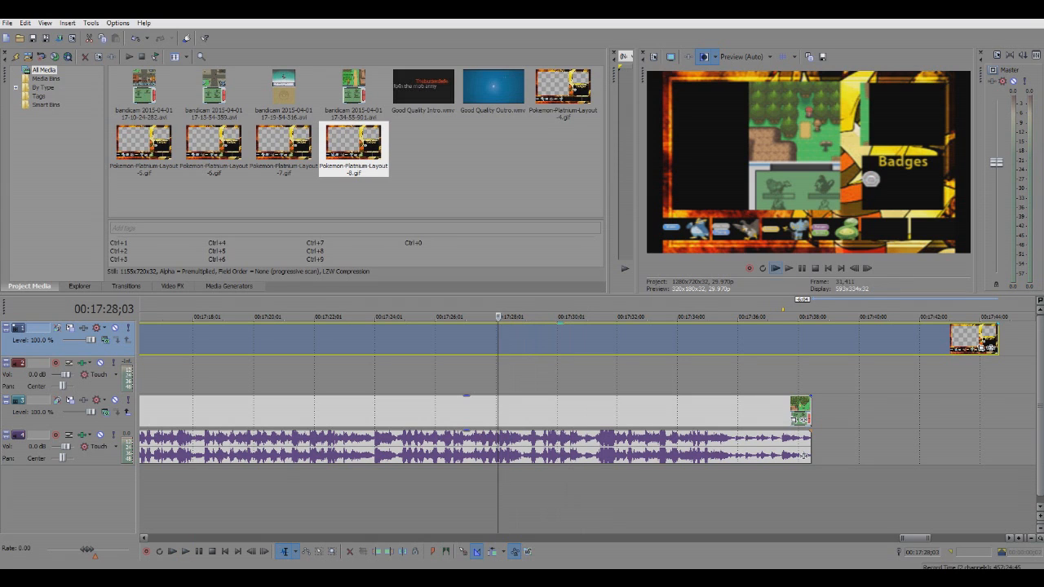
pyautogui.click(788, 269)
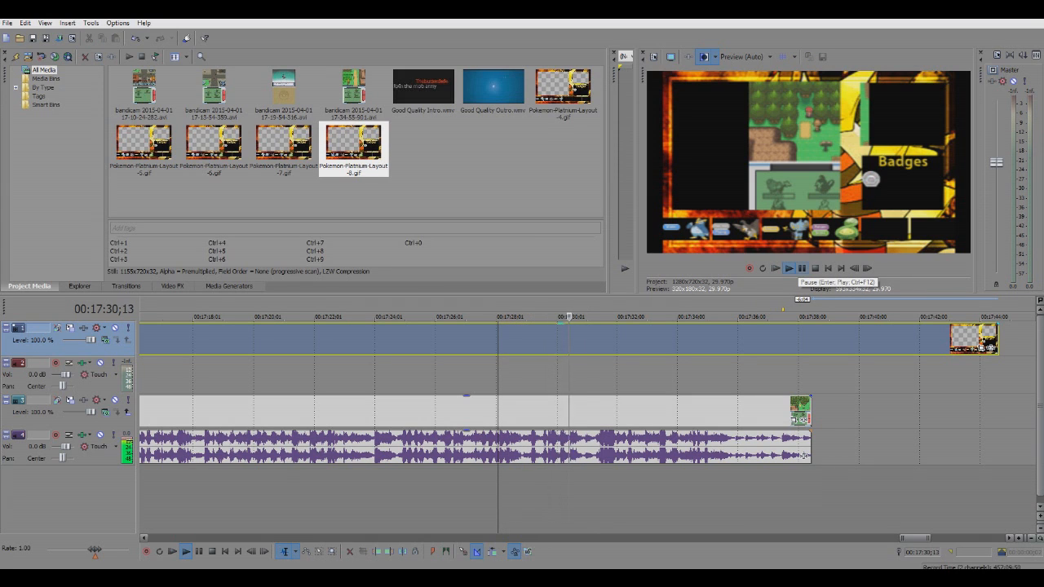
pyautogui.click(802, 268)
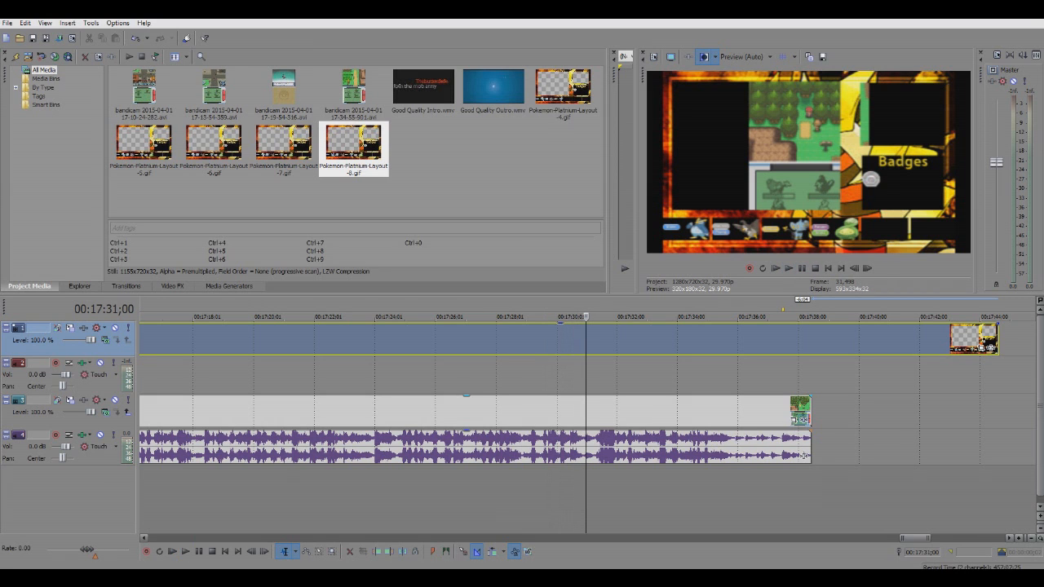
# Step: Trim the last recording's video and audio back to about 00:17:31 and end the Layout-8 image at 00:17:31;00
pyautogui.moveTo(804, 456); pyautogui.dragTo(576, 455)
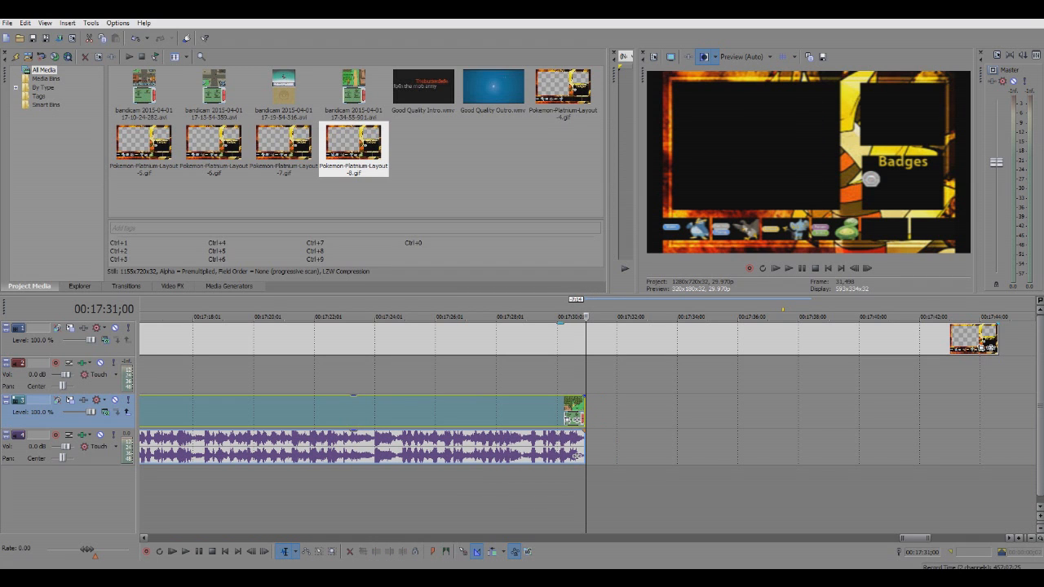
pyautogui.moveTo(973, 339); pyautogui.dragTo(562, 339)
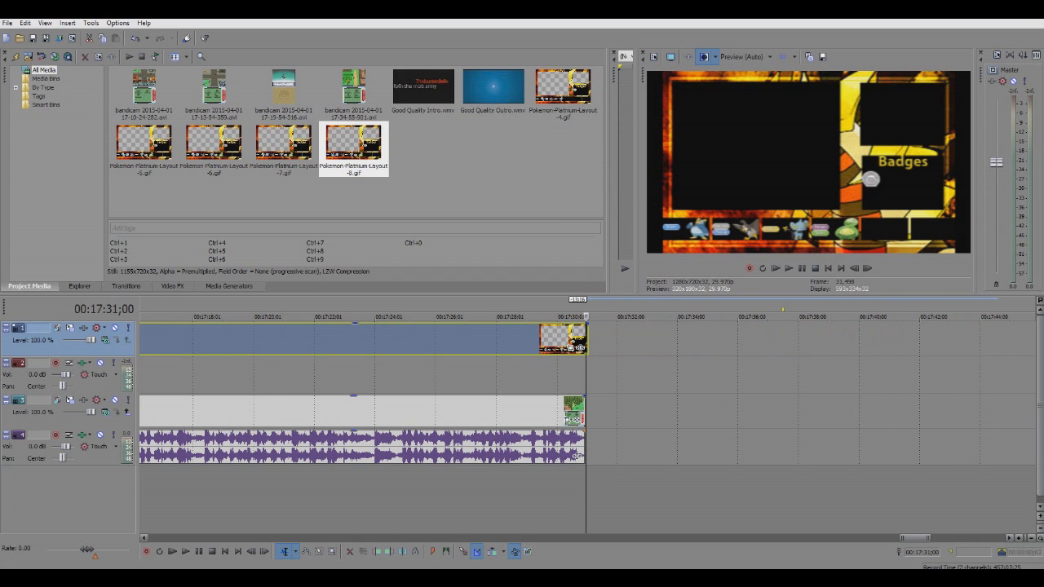
pyautogui.scroll(10, 577, 457)
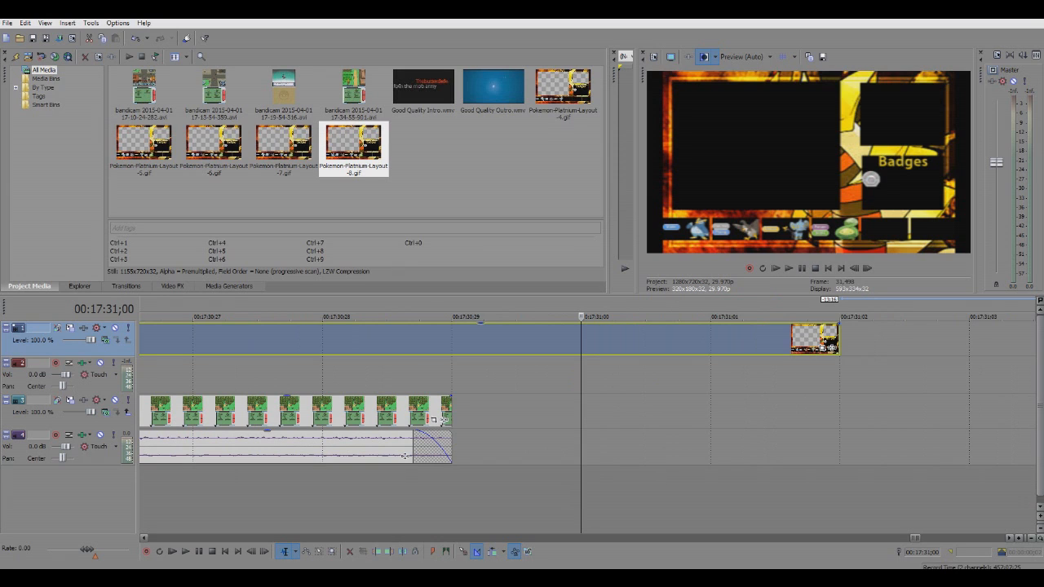
pyautogui.moveTo(816, 338); pyautogui.dragTo(428, 339)
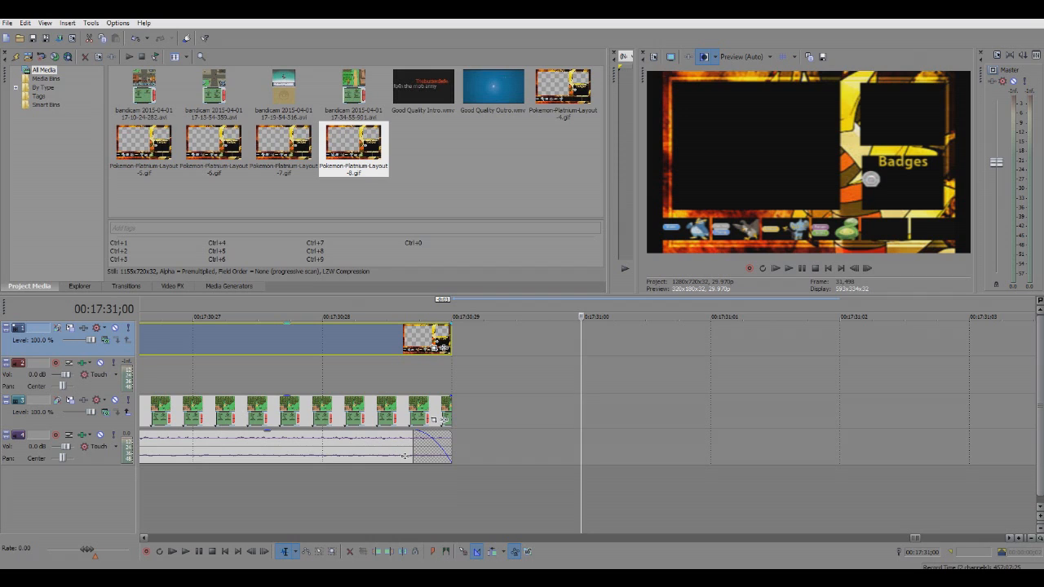
pyautogui.moveTo(451, 339); pyautogui.dragTo(581, 338)
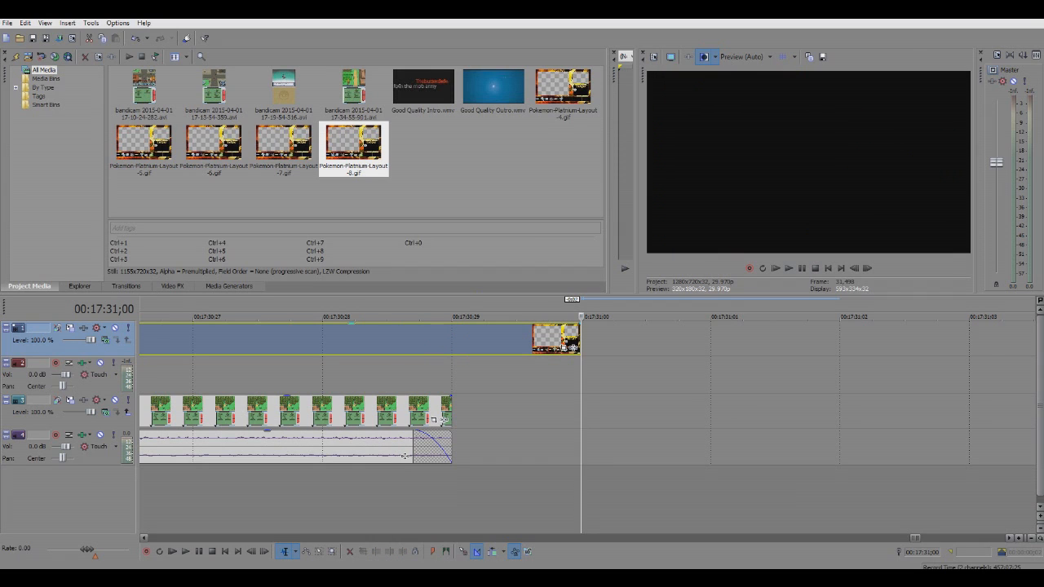
# Step: Add Good Quality Outro.wmv to the timeline at 00:17:31;00, directly after the Layout-8 image
pyautogui.click(494, 88)
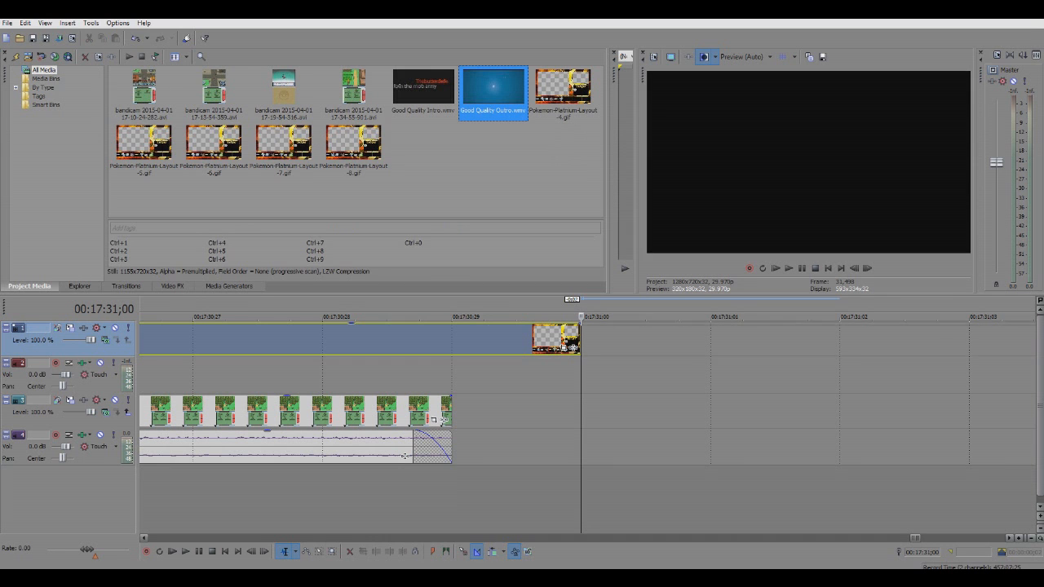
pyautogui.doubleClick(493, 87)
pyautogui.scroll(-10, 405, 455)
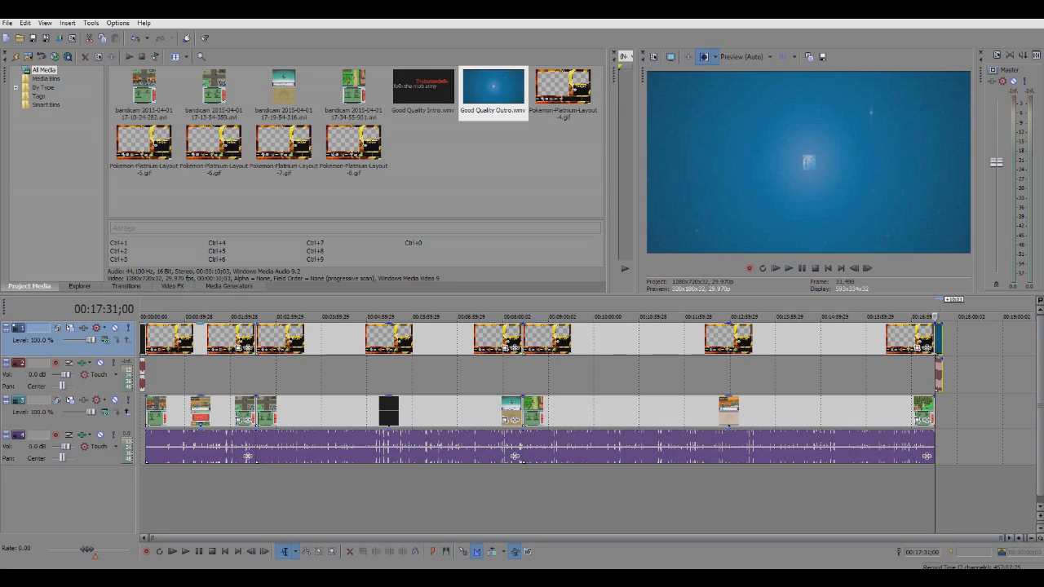
# Step: Duplicate the gameplay video track and place the playhead at about 00:07:25 to preview both copies
pyautogui.rightClick(108, 422)
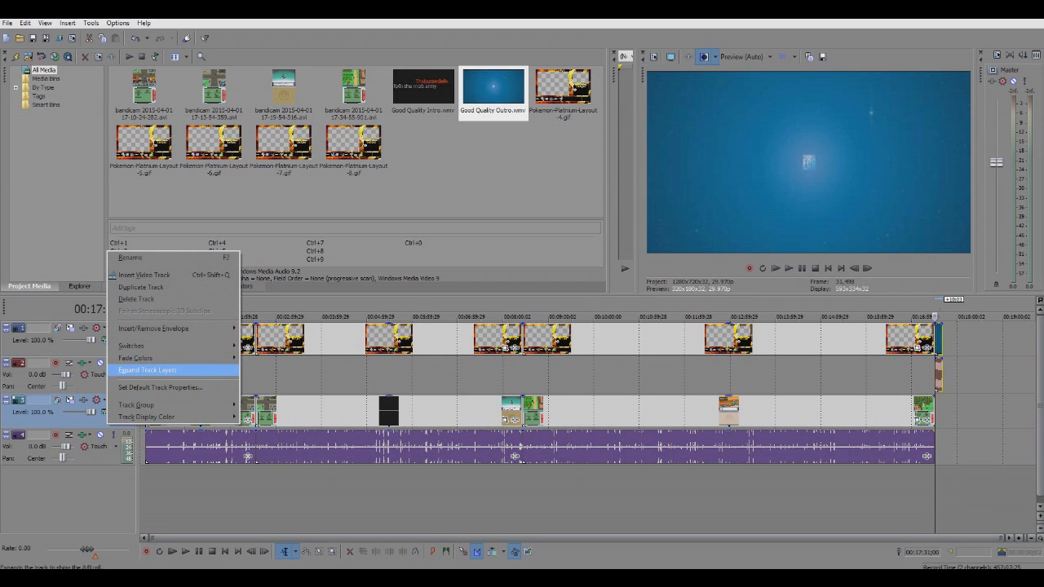
pyautogui.click(140, 287)
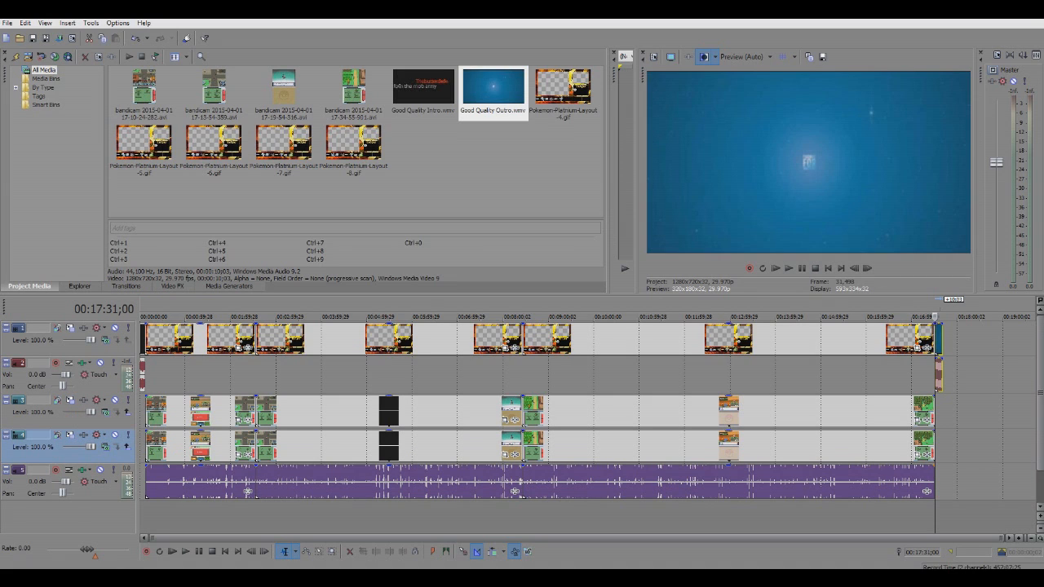
pyautogui.click(476, 374)
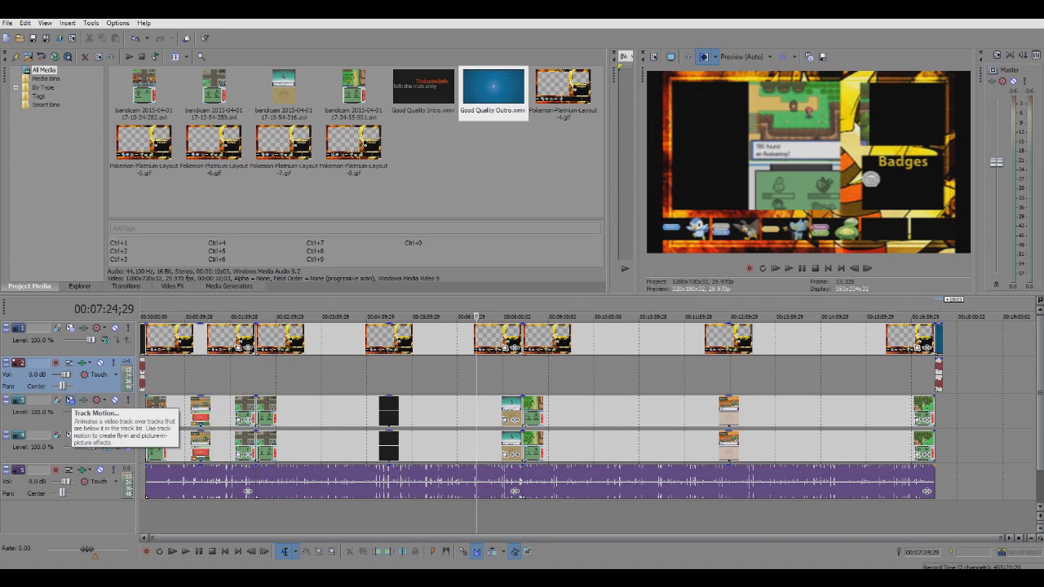
# Step: Use Track Motion on track 3 to shift the gameplay down and left to about X -165, Y -105
pyautogui.click(70, 400)
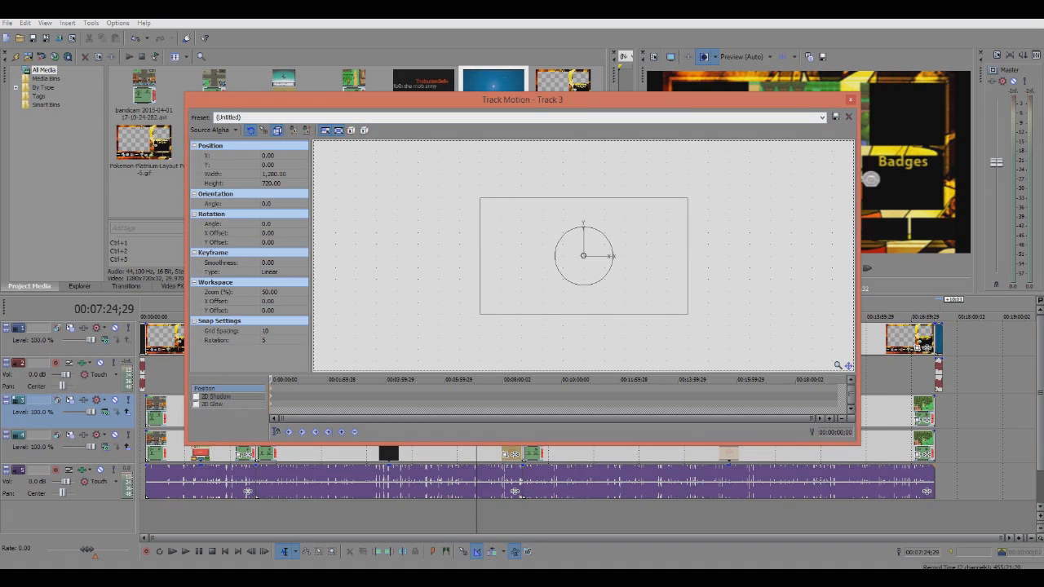
pyautogui.moveTo(522, 100); pyautogui.dragTo(360, 238)
pyautogui.moveTo(421, 393); pyautogui.dragTo(394, 410)
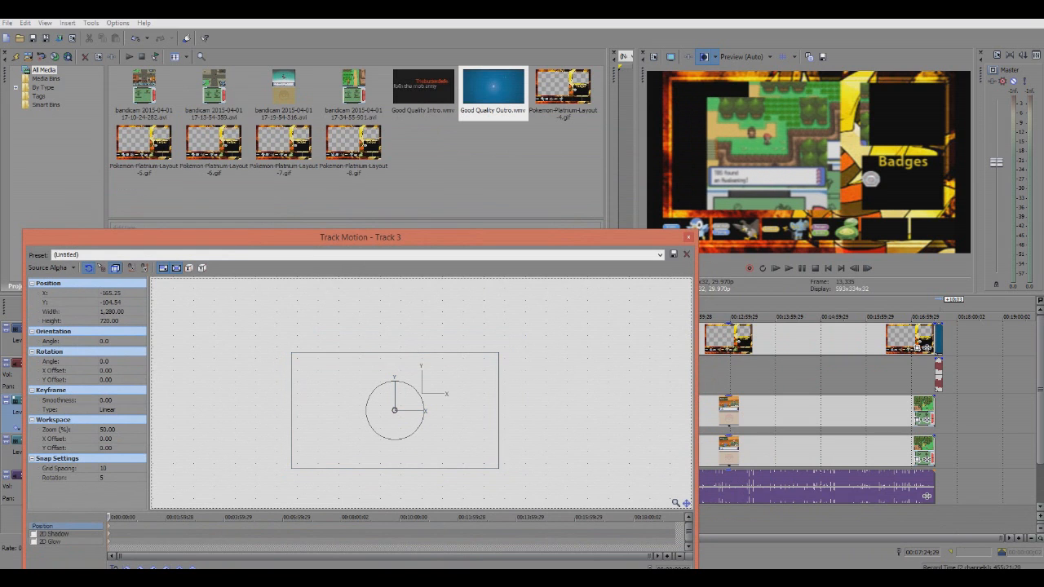
pyautogui.hotkey('alt', 'F4')
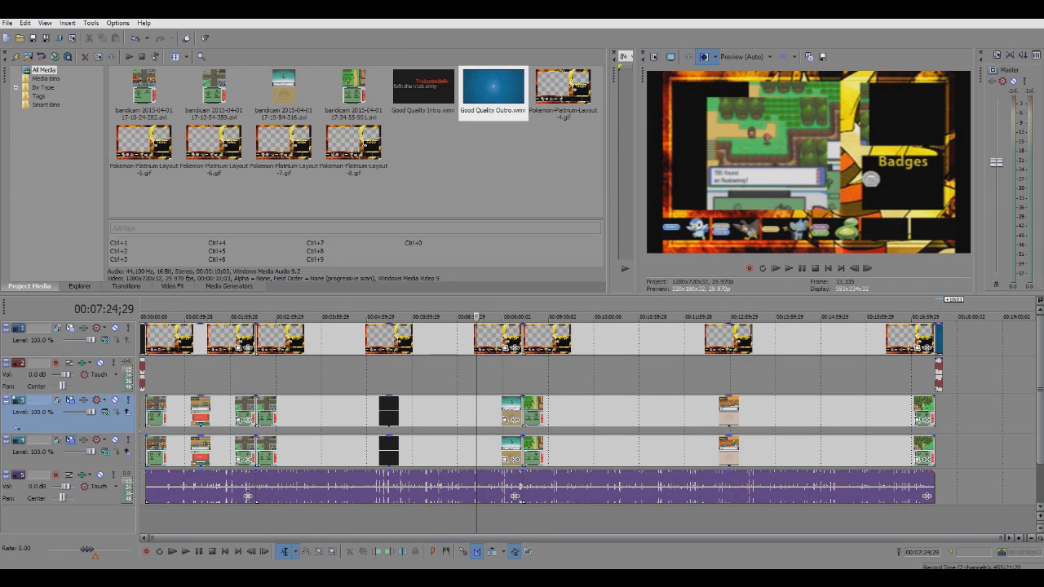
# Step: Use Track Motion on track 4 to shift the duplicate gameplay up and right to about X 320, Y 371
pyautogui.click(70, 440)
pyautogui.moveTo(421, 394); pyautogui.dragTo(473, 332)
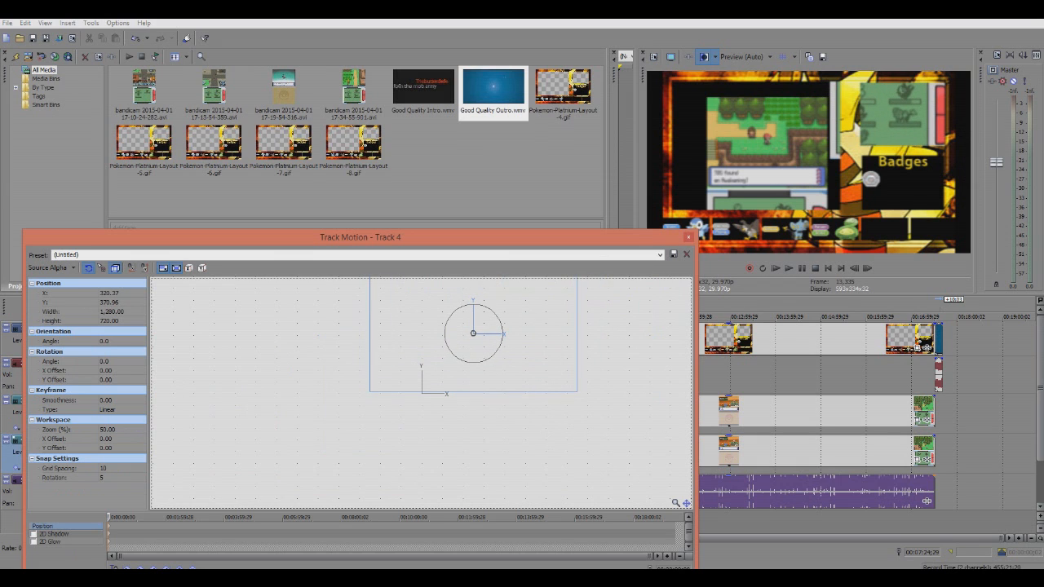
pyautogui.click(688, 237)
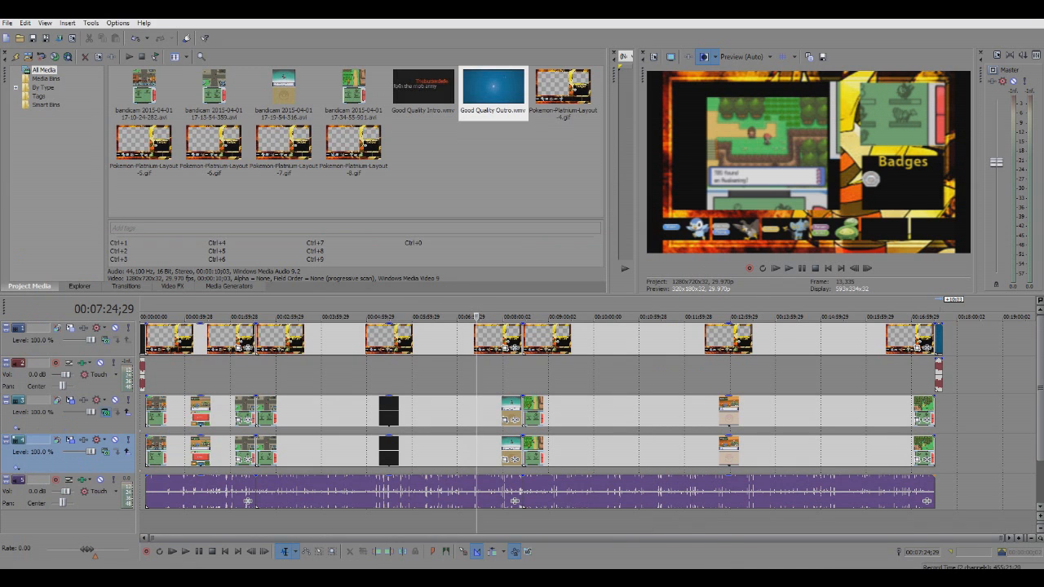
# Step: Enlarge track 3 in Track Motion to about 1,699 × 956 and nudge it to about X -212, Y -192
pyautogui.click(70, 400)
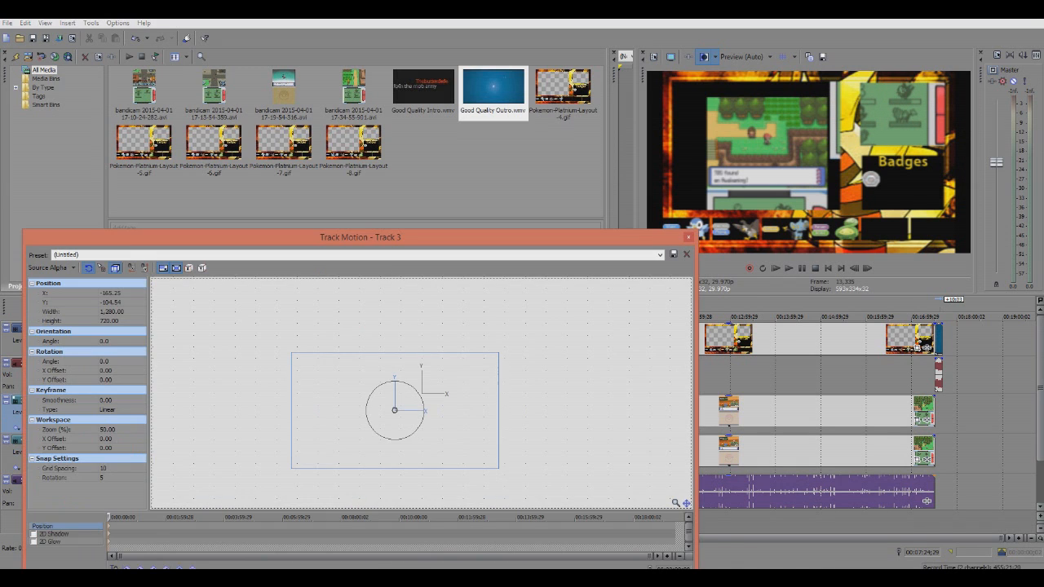
pyautogui.moveTo(498, 352); pyautogui.dragTo(532, 333)
pyautogui.press('Down')
pyautogui.press('Down')
pyautogui.press('Down')
pyautogui.press('Down')
pyautogui.press('Down')
pyautogui.press('Down')
pyautogui.press('Down')
pyautogui.press('Down')
pyautogui.press('Down')
pyautogui.press('Down')
pyautogui.press('Down')
pyautogui.press('Down')
pyautogui.press('Down')
pyautogui.press('Down')
pyautogui.press('Down')
pyautogui.press('Down')
pyautogui.press('Down')
pyautogui.press('Down')
pyautogui.press('Down')
pyautogui.press('Down')
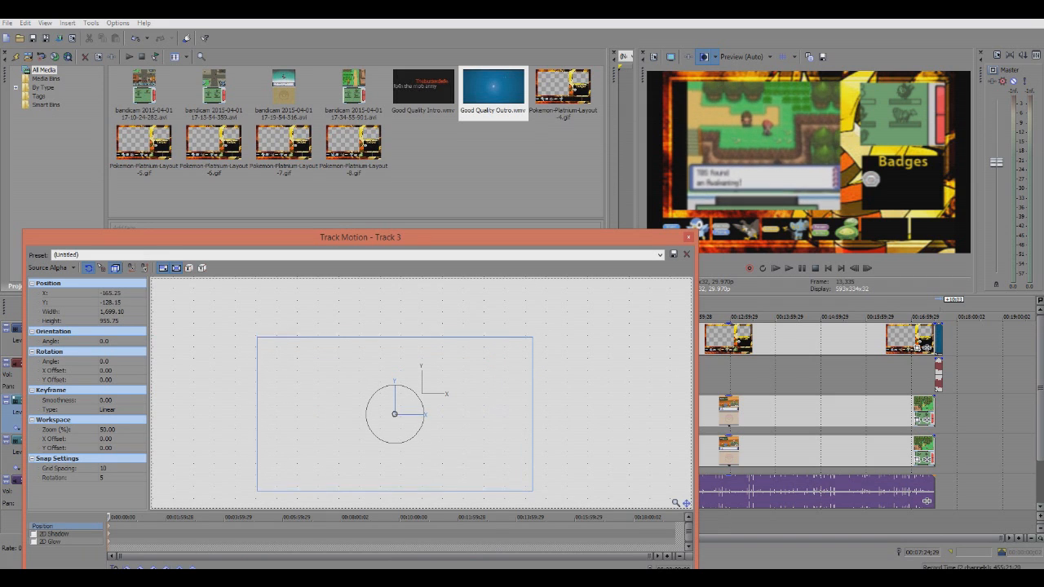
pyautogui.press('Down')
pyautogui.press('Left')
pyautogui.press('Left')
pyautogui.press('Left')
pyautogui.press('Left')
pyautogui.press('Left')
pyautogui.press('Left')
pyautogui.press('Left')
pyautogui.press('Left')
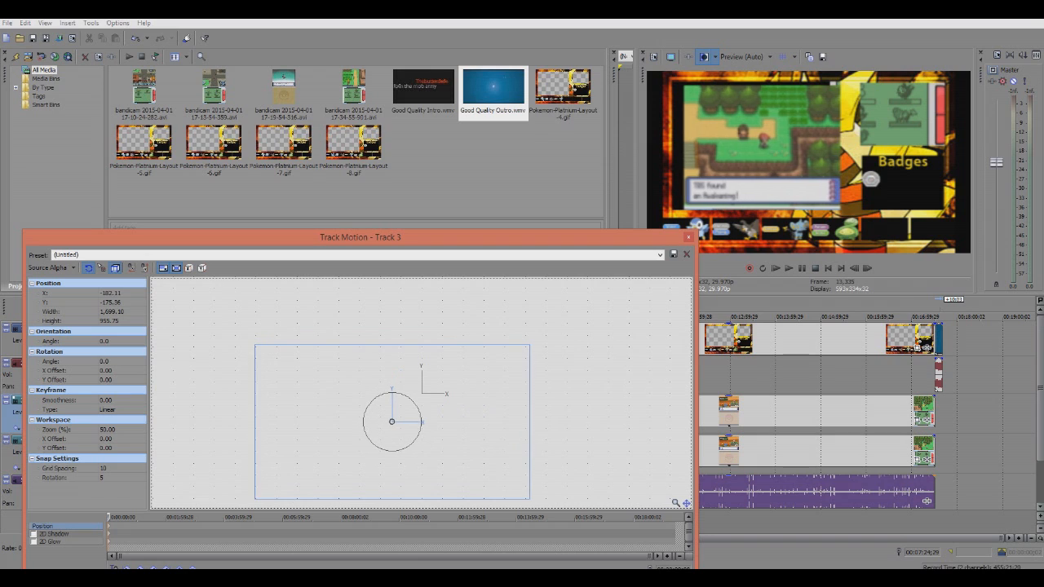
pyautogui.press('Left')
pyautogui.press('Left')
pyautogui.press('Left')
pyautogui.press('Left')
pyautogui.press('Left')
pyautogui.press('Left')
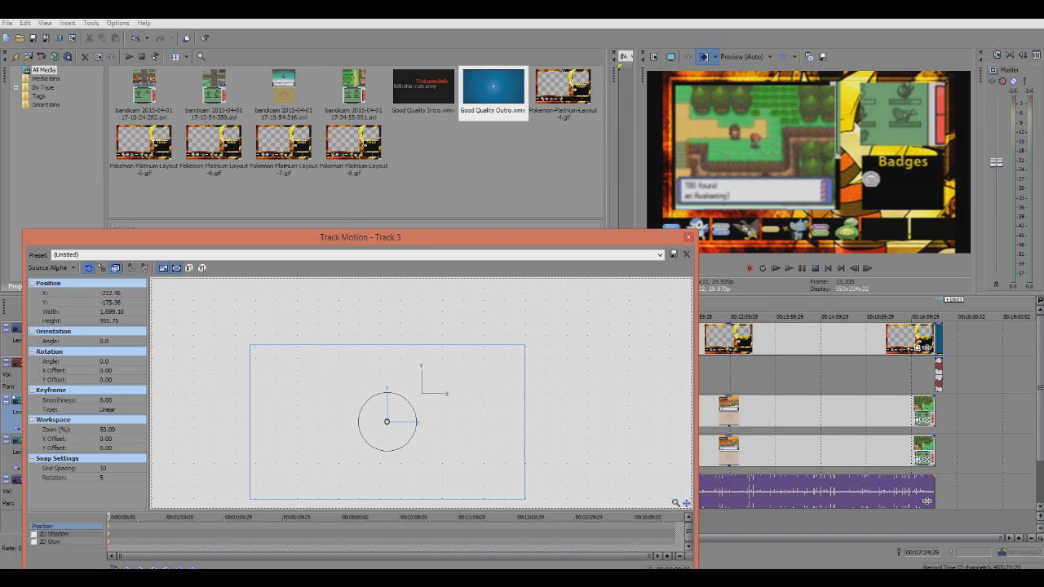
pyautogui.press('Down')
pyautogui.press('Down')
pyautogui.press('Down')
pyautogui.press('Down')
pyautogui.press('Down')
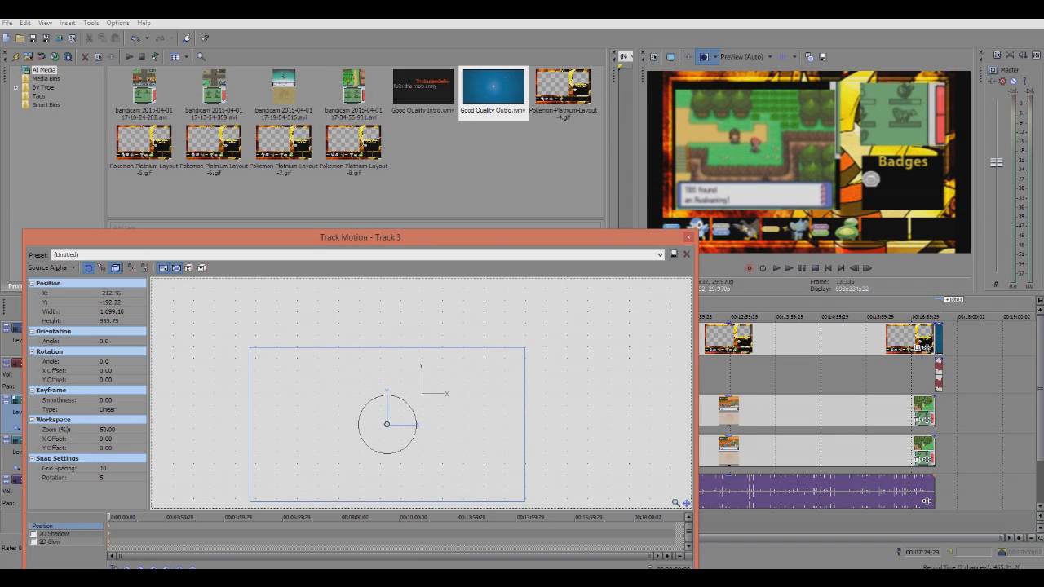
# Step: Enlarge track 3 further to about 1,810 × 1,018 and fine-tune its position to about X -209, Y -192 within the main frame
pyautogui.moveTo(525, 347); pyautogui.dragTo(534, 342)
pyautogui.press('Down')
pyautogui.press('Down')
pyautogui.press('Down')
pyautogui.press('Down')
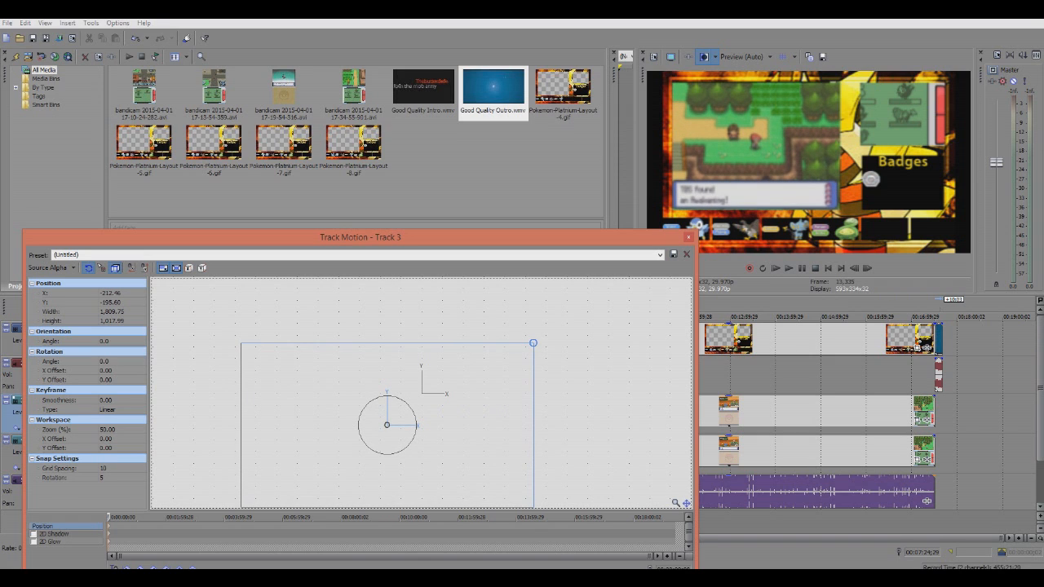
pyautogui.press('Up')
pyautogui.press('Up')
pyautogui.press('Up')
pyautogui.press('Up')
pyautogui.press('Up')
pyautogui.press('Up')
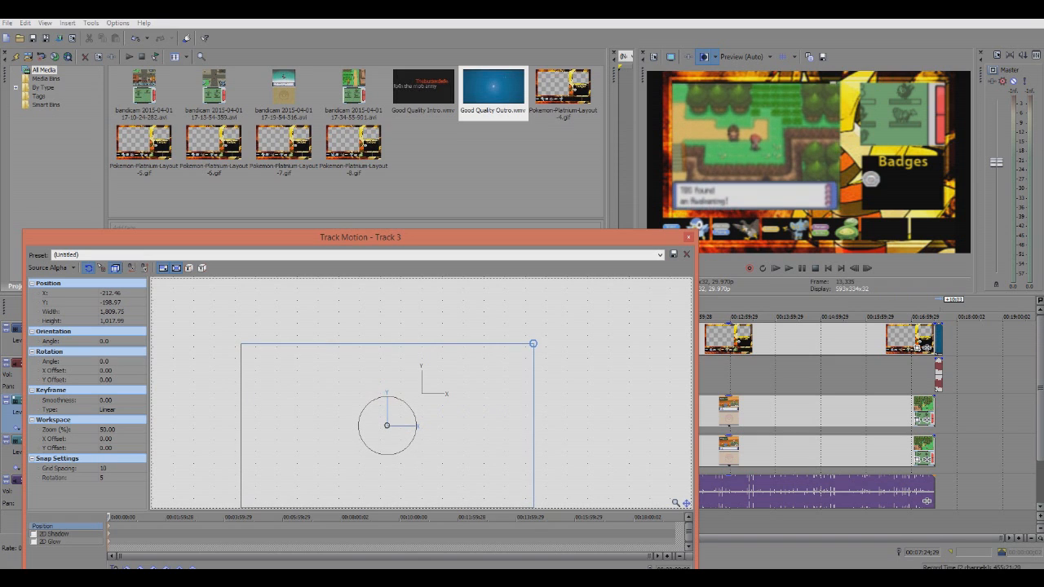
pyautogui.press('Down')
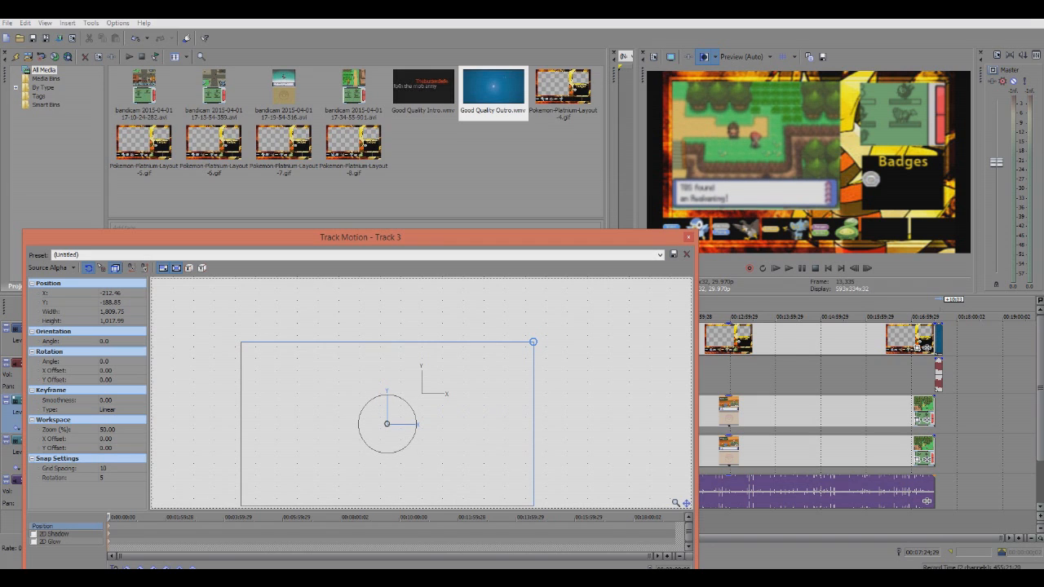
pyautogui.press('Down')
pyautogui.press('Right')
pyautogui.press('Right')
pyautogui.press('Right')
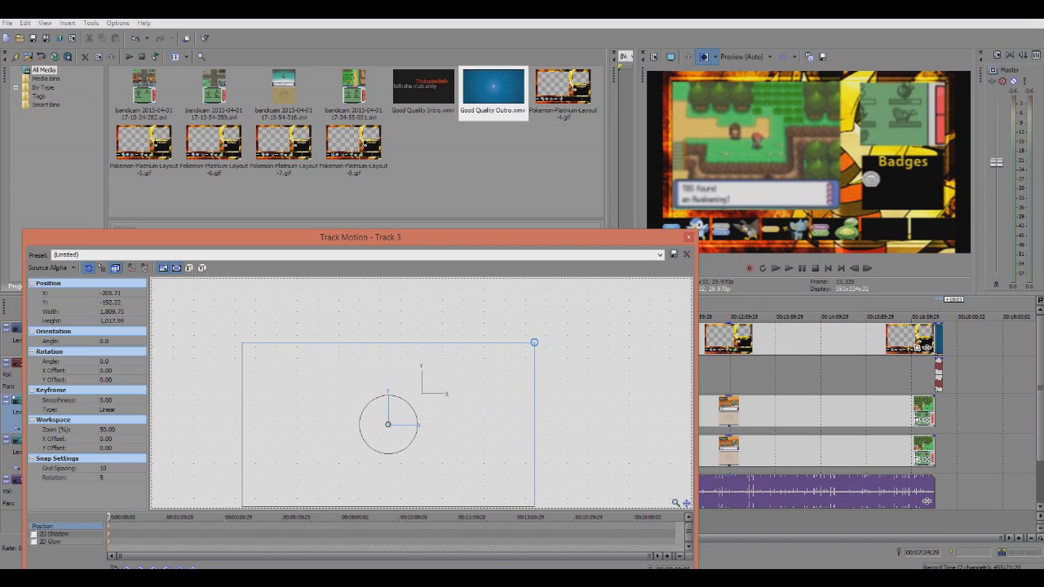
pyautogui.press('Left')
pyautogui.press('Left')
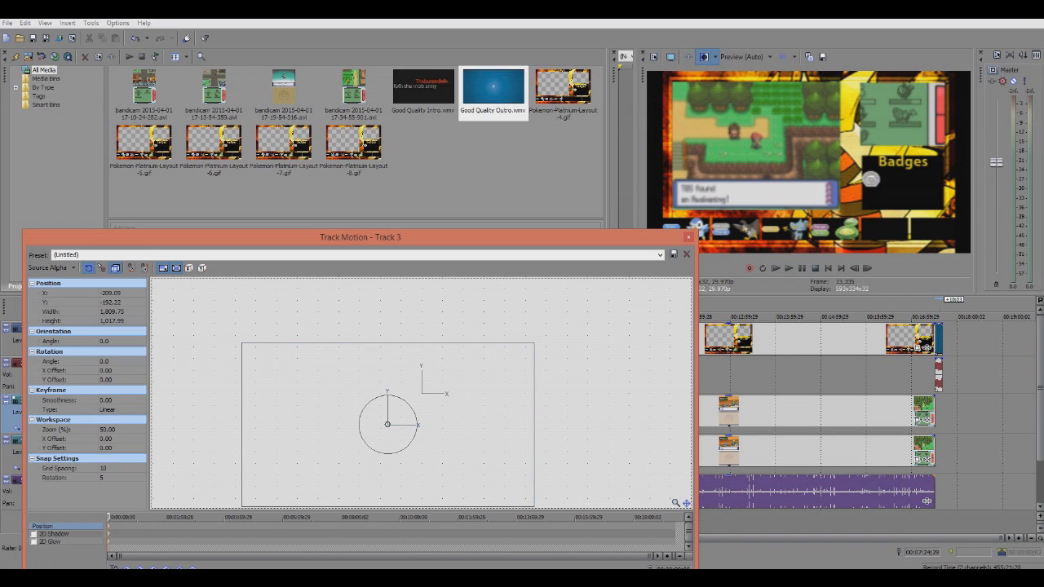
pyautogui.hotkey('alt', 'F4')
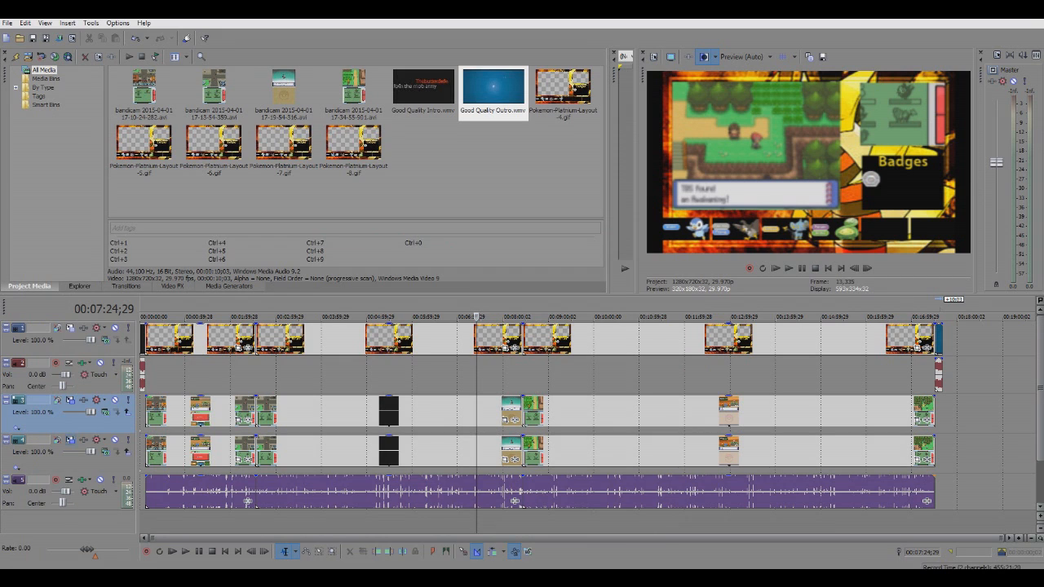
# Step: Shrink track 4 in Track Motion to about 925 × 520 and move it to about X 378, Y 334 over the small upper frame
pyautogui.click(70, 439)
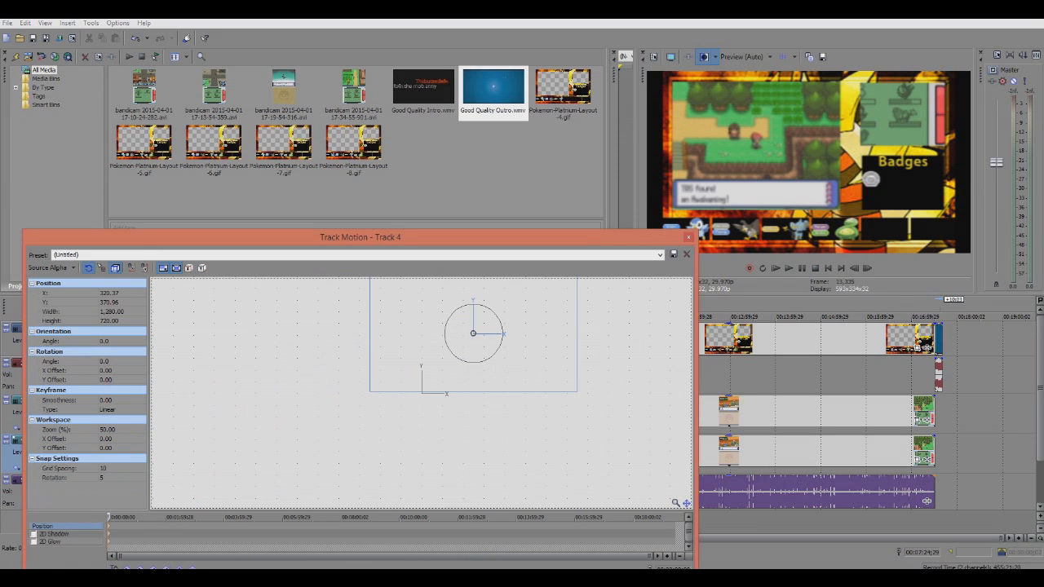
pyautogui.moveTo(473, 333)
pyautogui.mouseDown()
pyautogui.moveTo(480, 319)
pyautogui.moveTo(482, 331)
pyautogui.mouseUp()
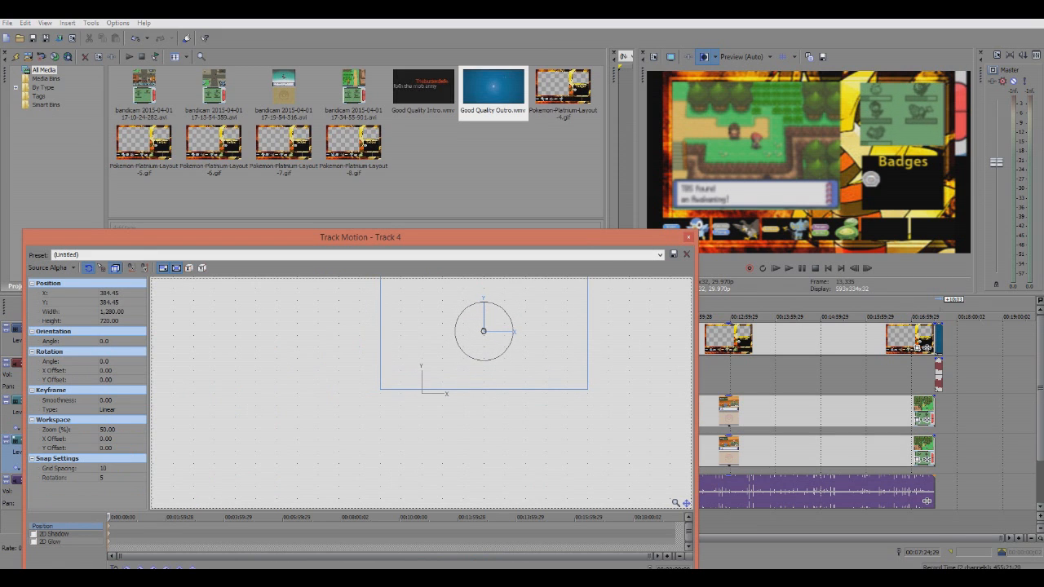
pyautogui.moveTo(584, 389); pyautogui.dragTo(561, 375)
pyautogui.moveTo(484, 331); pyautogui.dragTo(482, 340)
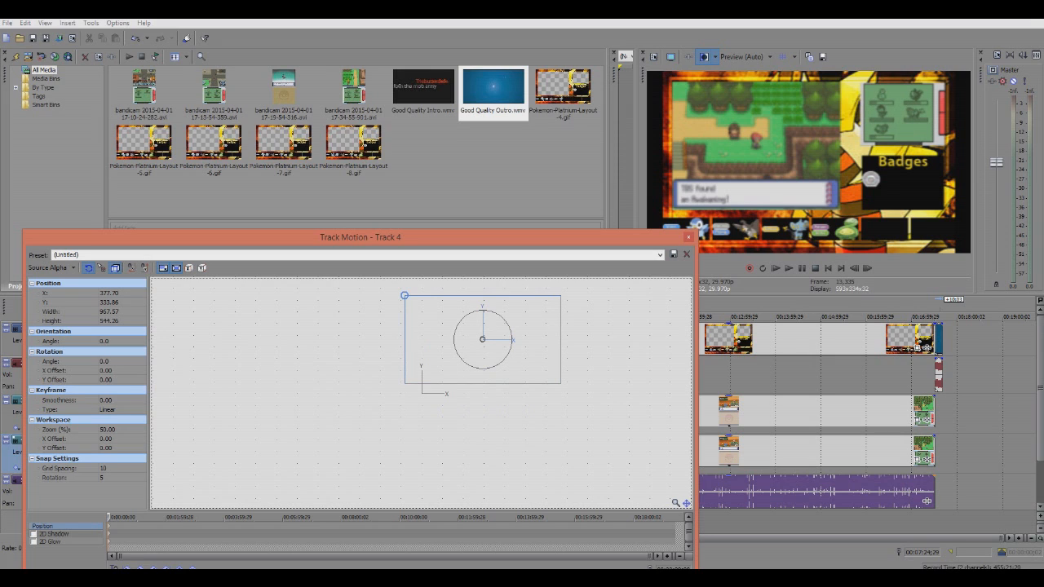
pyautogui.moveTo(405, 295); pyautogui.dragTo(408, 297)
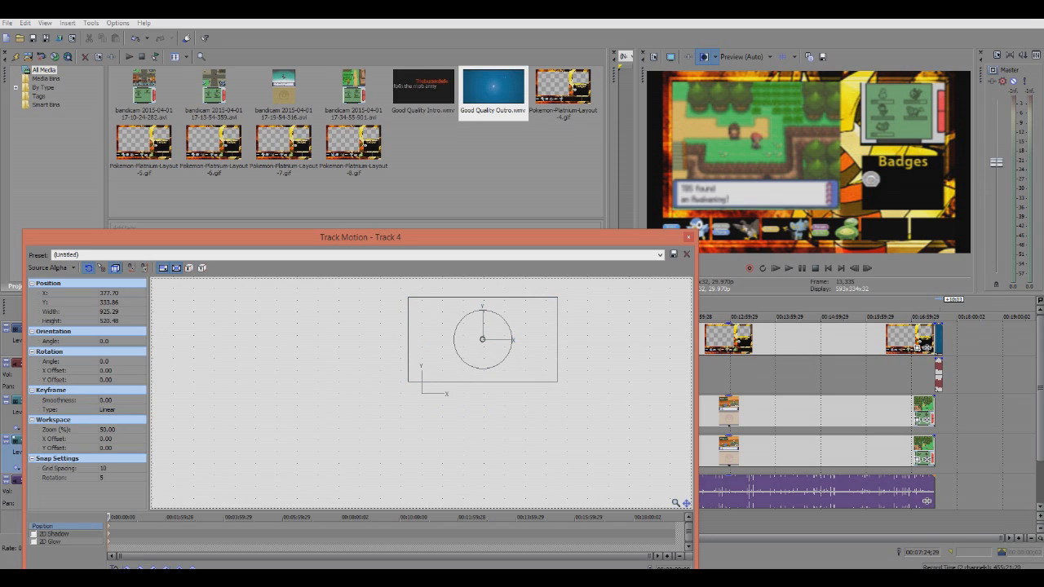
# Step: Nudge track 4 down and slightly left in Track Motion to about X 371, Y 320
pyautogui.press('Down')
pyautogui.press('Down')
pyautogui.press('Down')
pyautogui.press('Down')
pyautogui.press('Left')
pyautogui.press('Left')
pyautogui.press('Left')
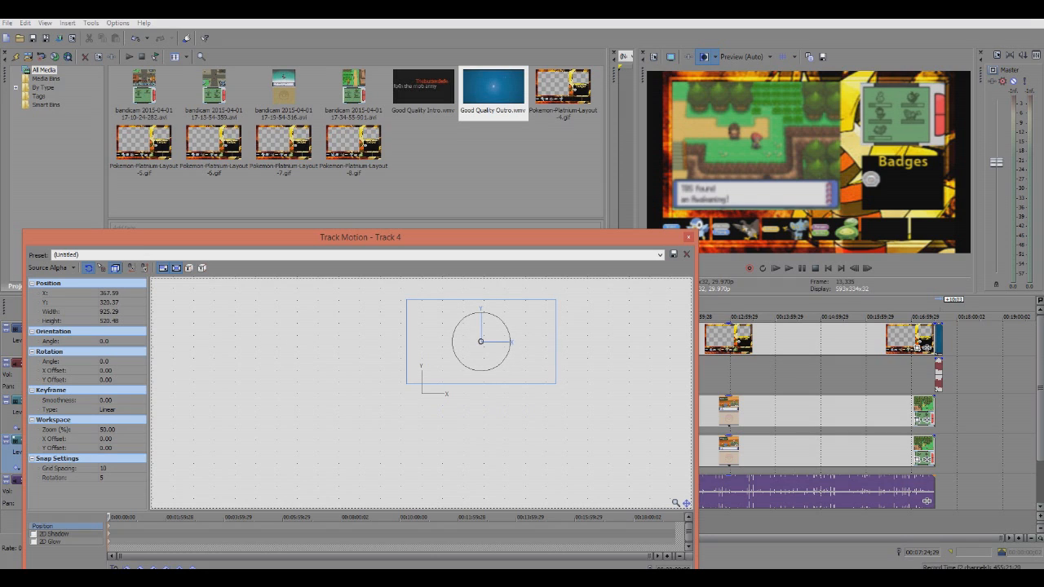
pyautogui.press('Right')
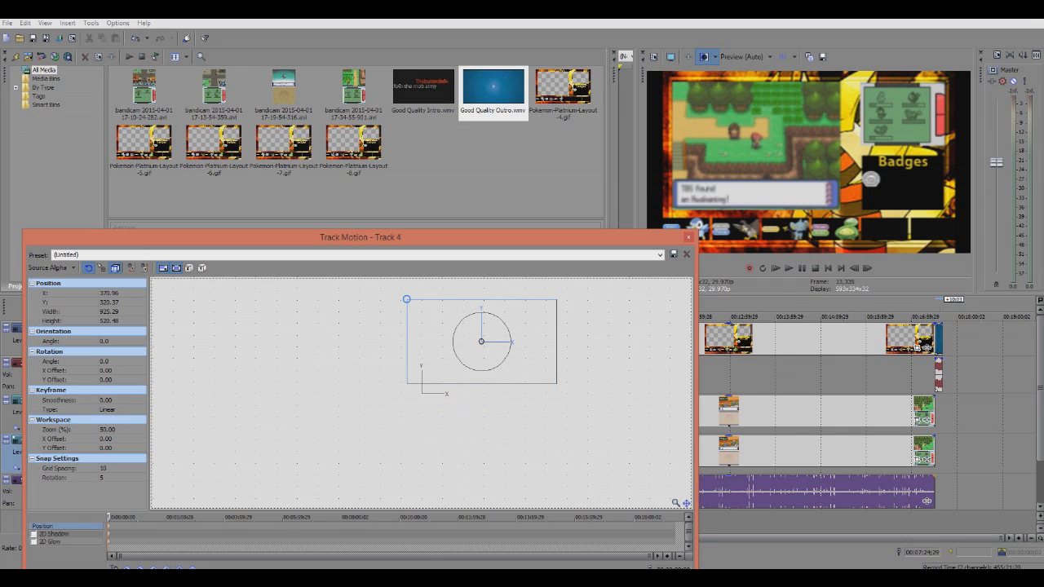
# Step: Shrink track 4 further to about 873 × 491, fine-tune its position to about X 368, Y 307, and close Track Motion
pyautogui.moveTo(407, 299); pyautogui.dragTo(411, 302)
pyautogui.press('Down')
pyautogui.press('Down')
pyautogui.press('Down')
pyautogui.press('Down')
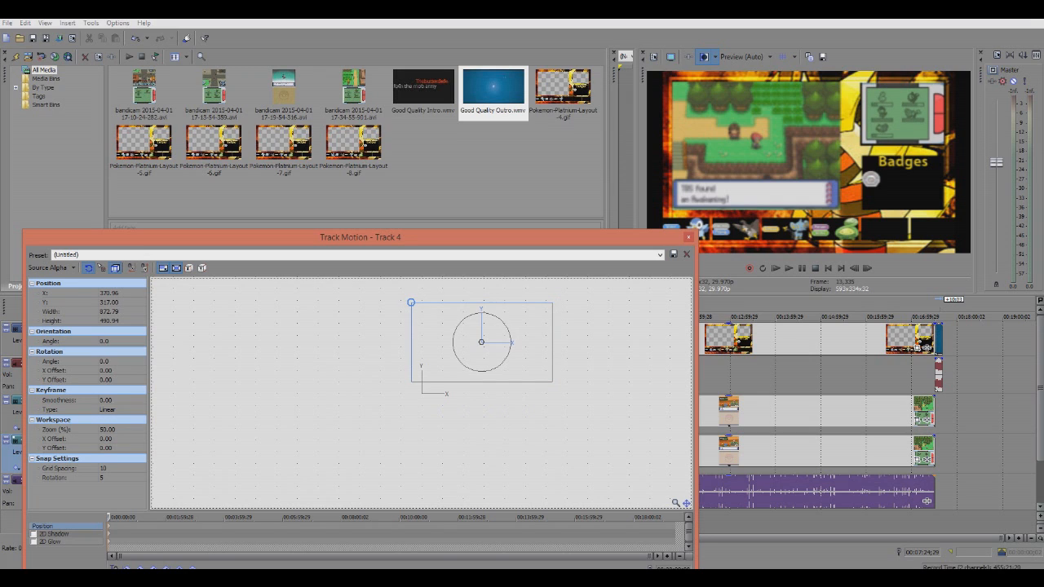
pyautogui.press('Left')
pyautogui.press('Left')
pyautogui.press('Left')
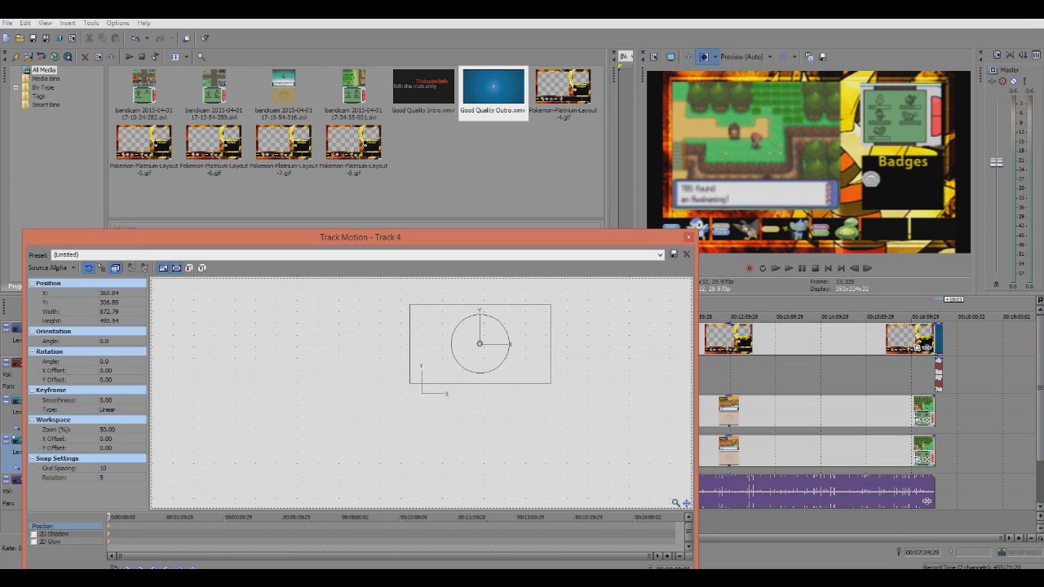
pyautogui.press('Right')
pyautogui.press('Right')
pyautogui.press('Right')
pyautogui.press('Left')
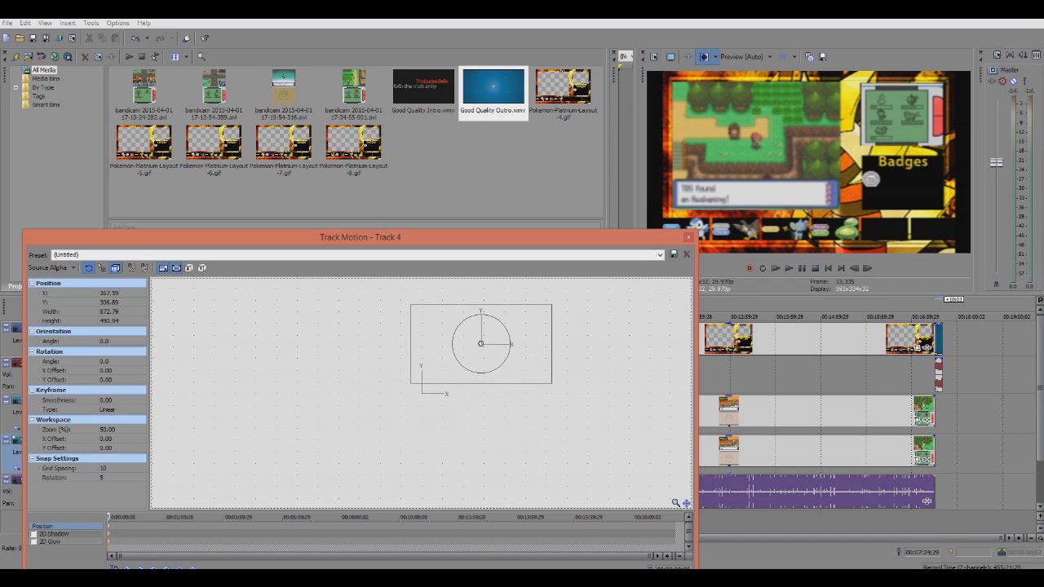
pyautogui.hotkey('alt', 'F4')
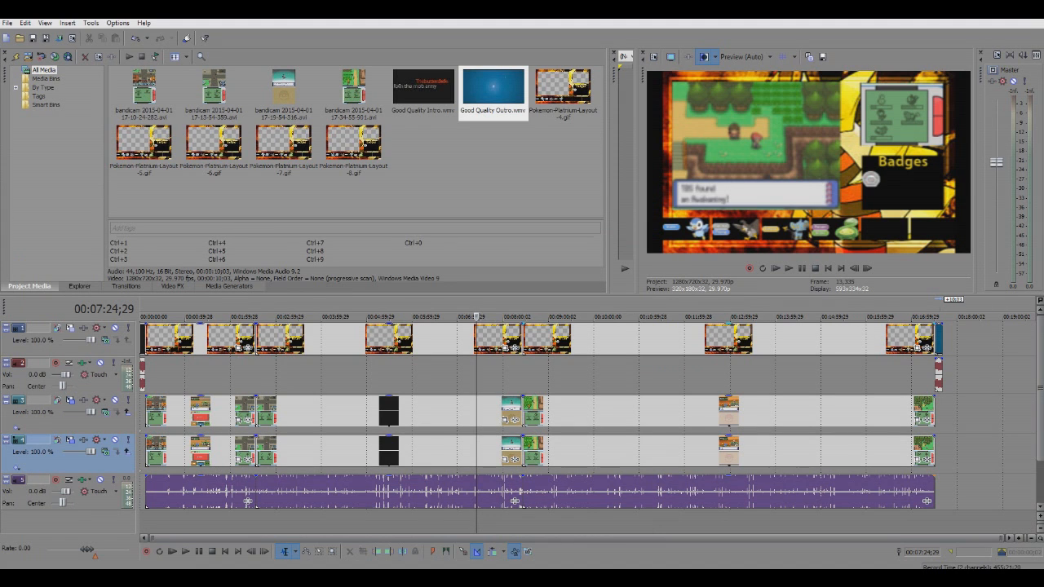
# Step: Render the project as Untitled.wmv with the 6 Mbps HD 720-30p Windows Media Video template, keeping the High definition (1280x720) image size
pyautogui.hotkey('alt', 'f')
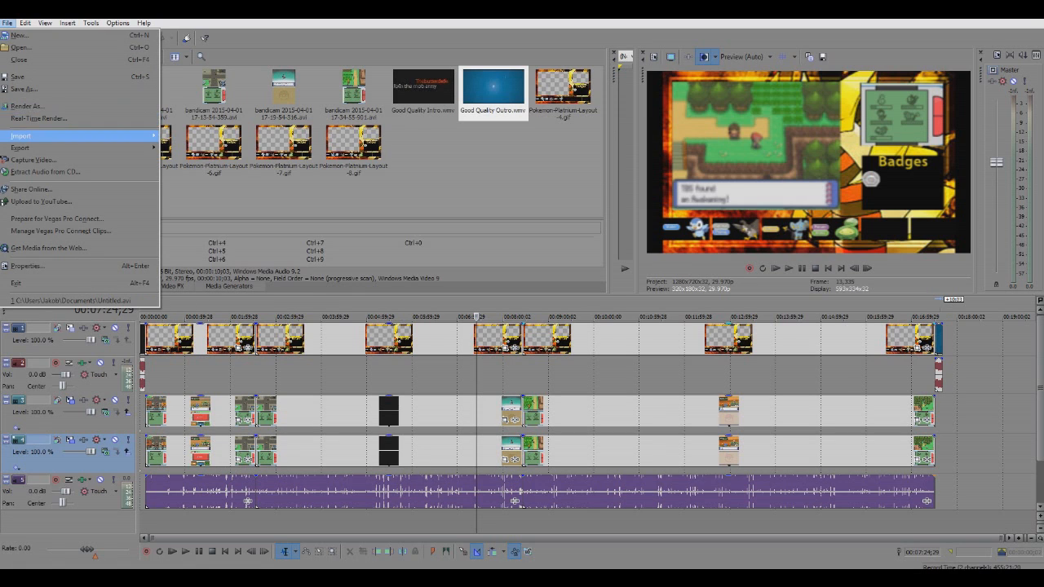
pyautogui.press('Return')
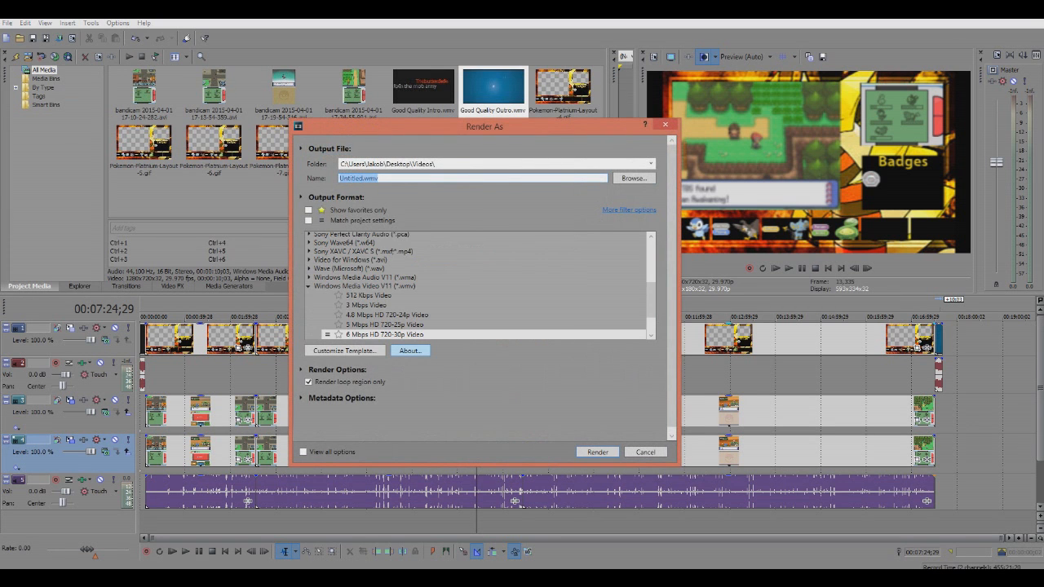
pyautogui.click(345, 351)
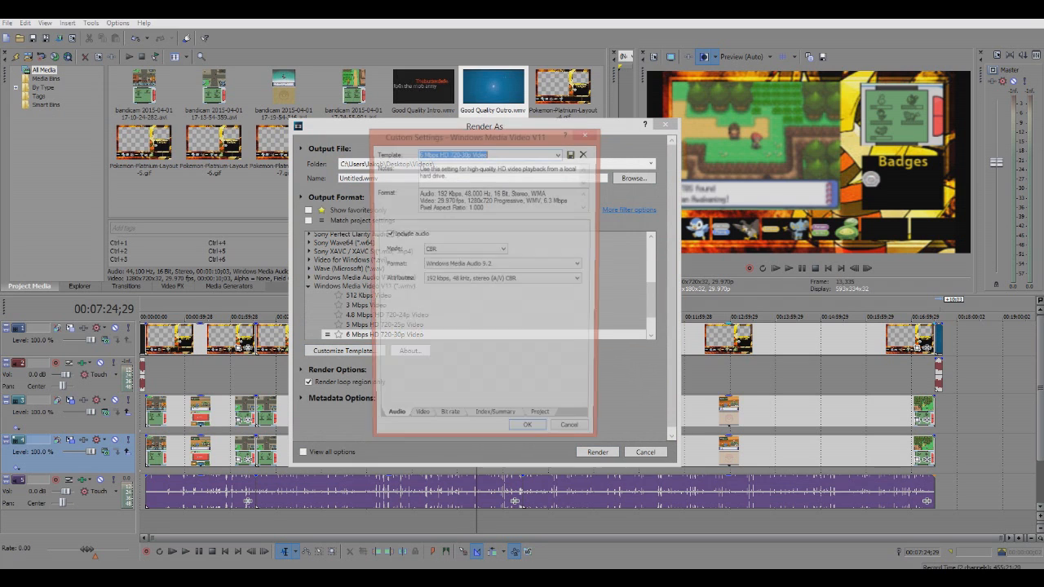
pyautogui.click(420, 420)
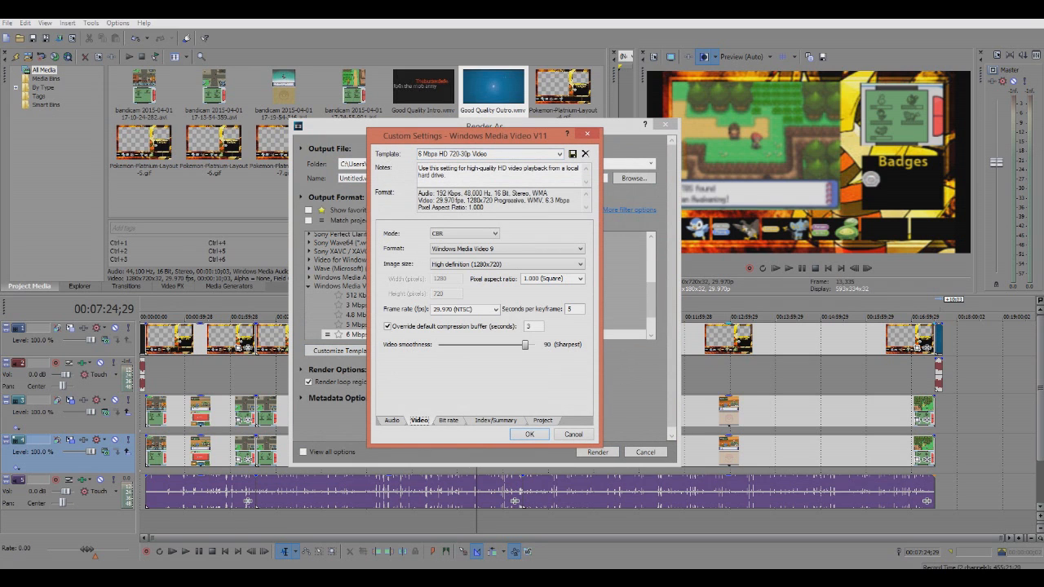
pyautogui.click(506, 264)
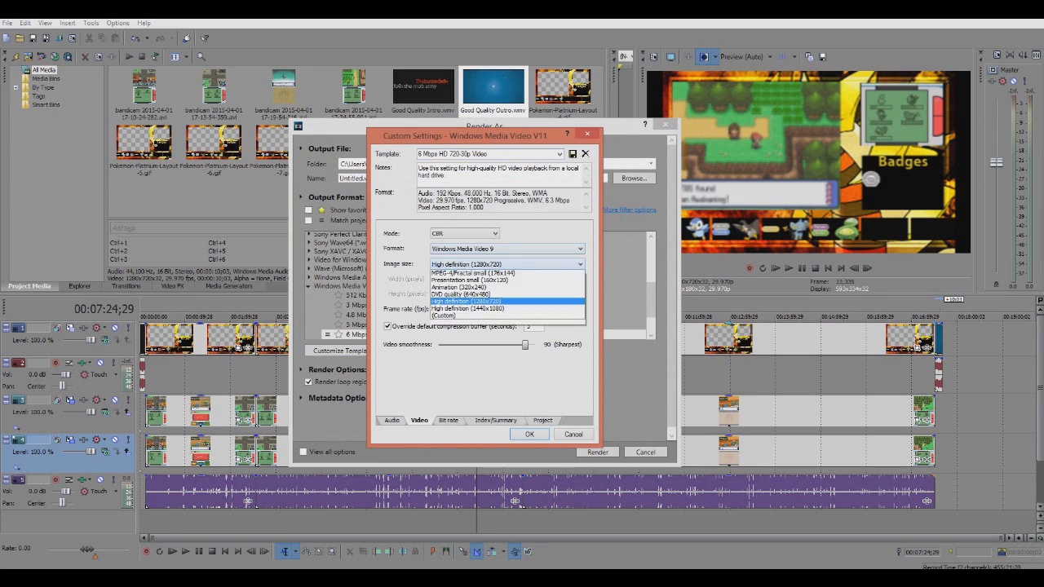
pyautogui.click(505, 263)
pyautogui.press('Return')
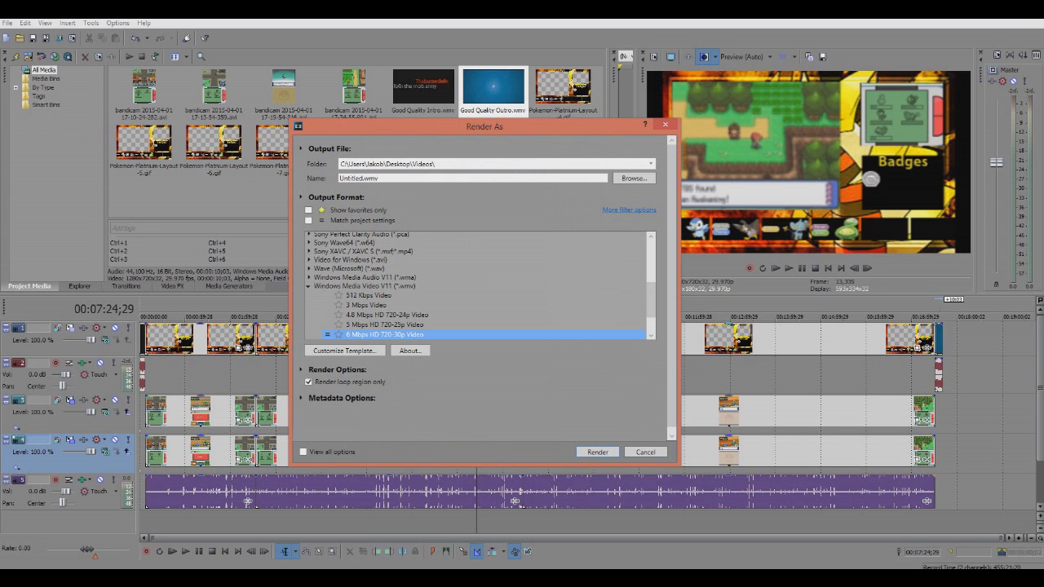
pyautogui.press('Return')
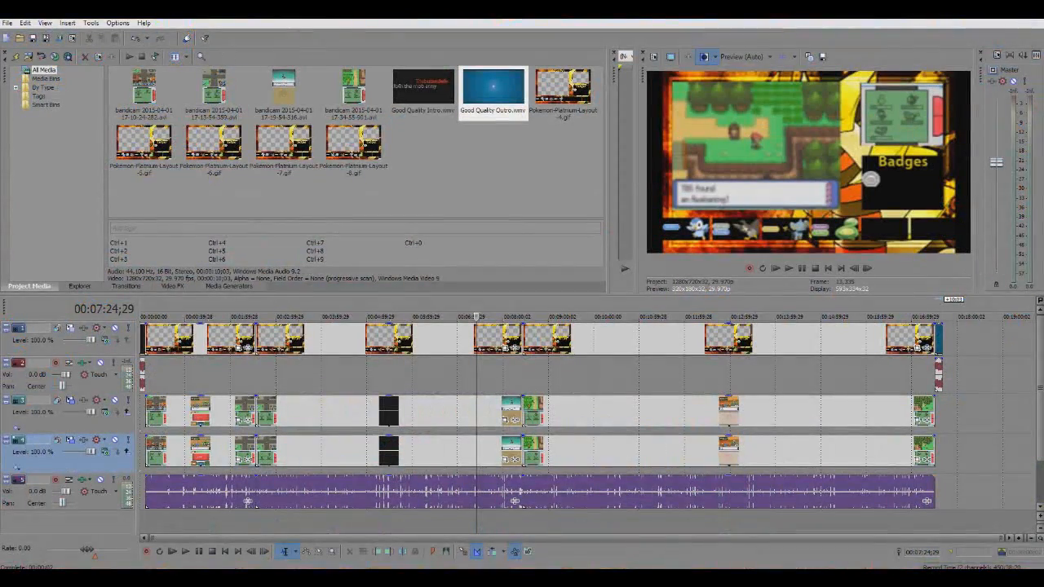
pyautogui.moveTo(279, 578)
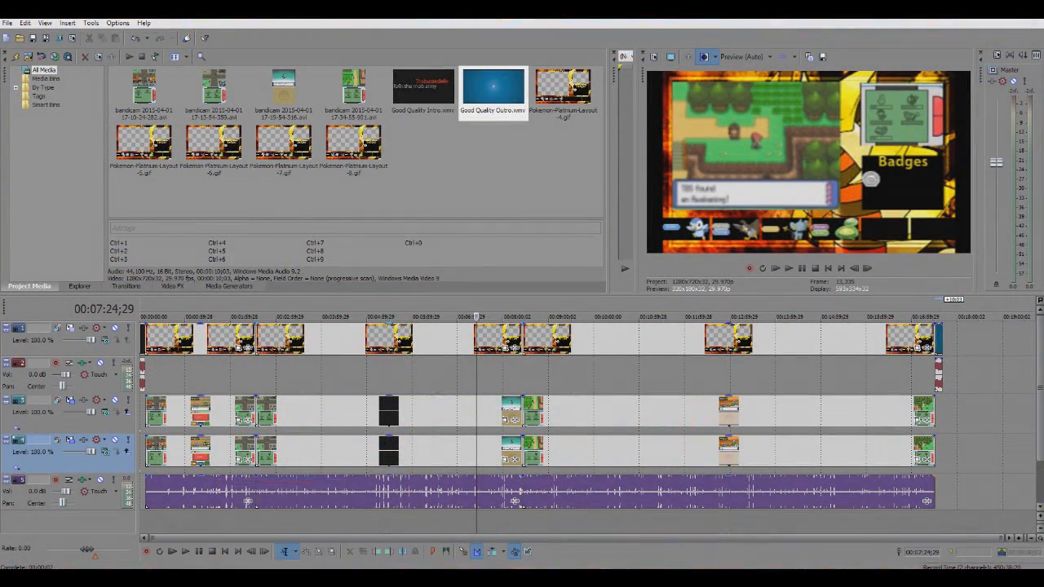